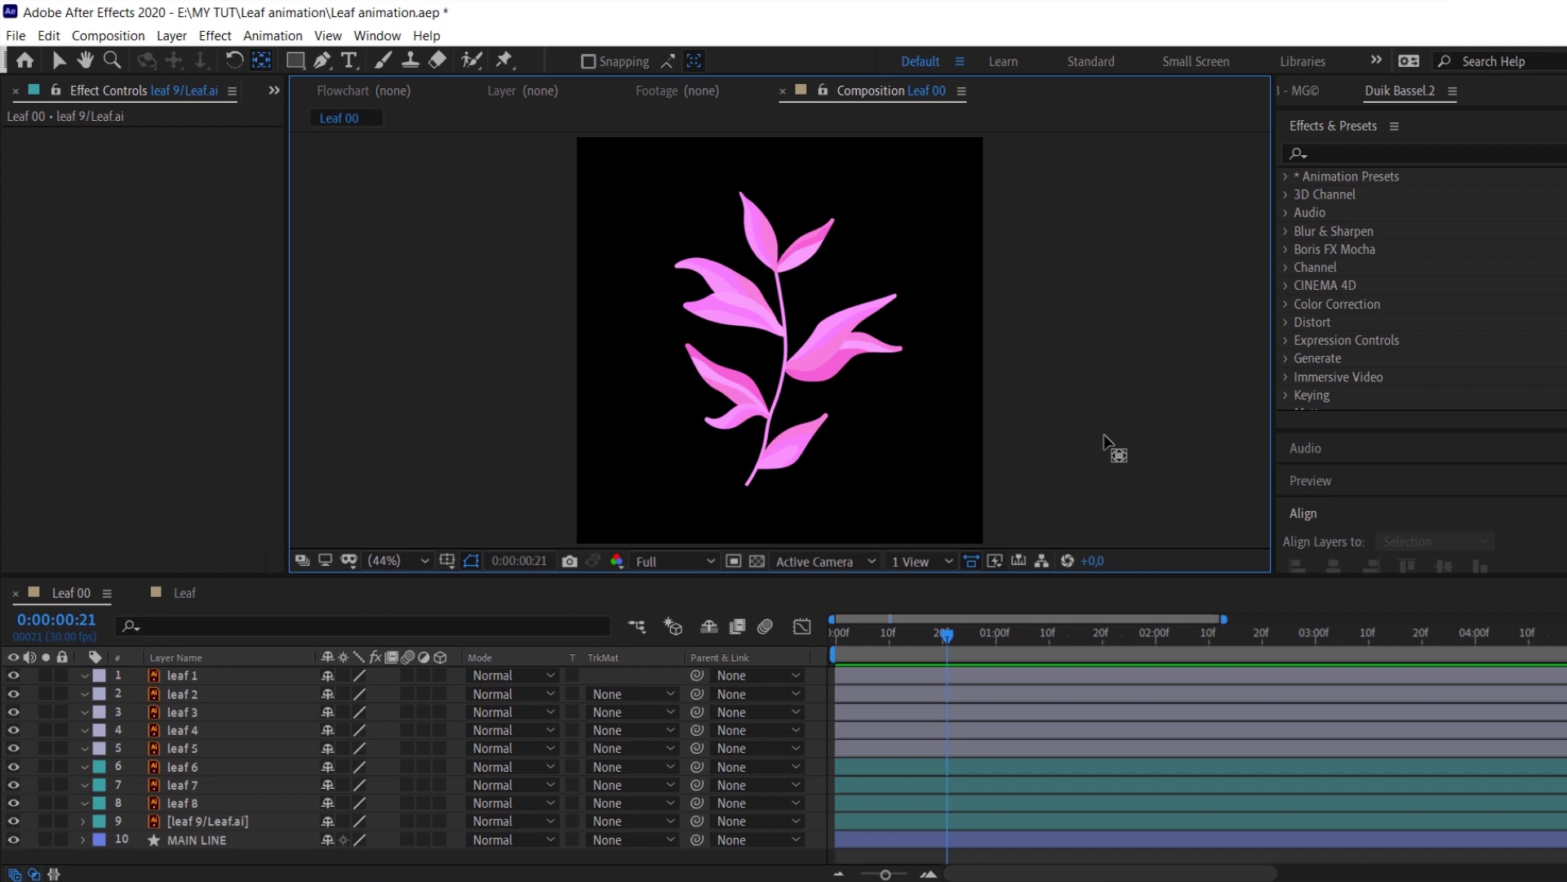
# Move the anchor point of the leaf 9 layer to the leaf's base, where it joins the stem
pyautogui.click(788, 461)
pyautogui.scroll(4, 780, 441)
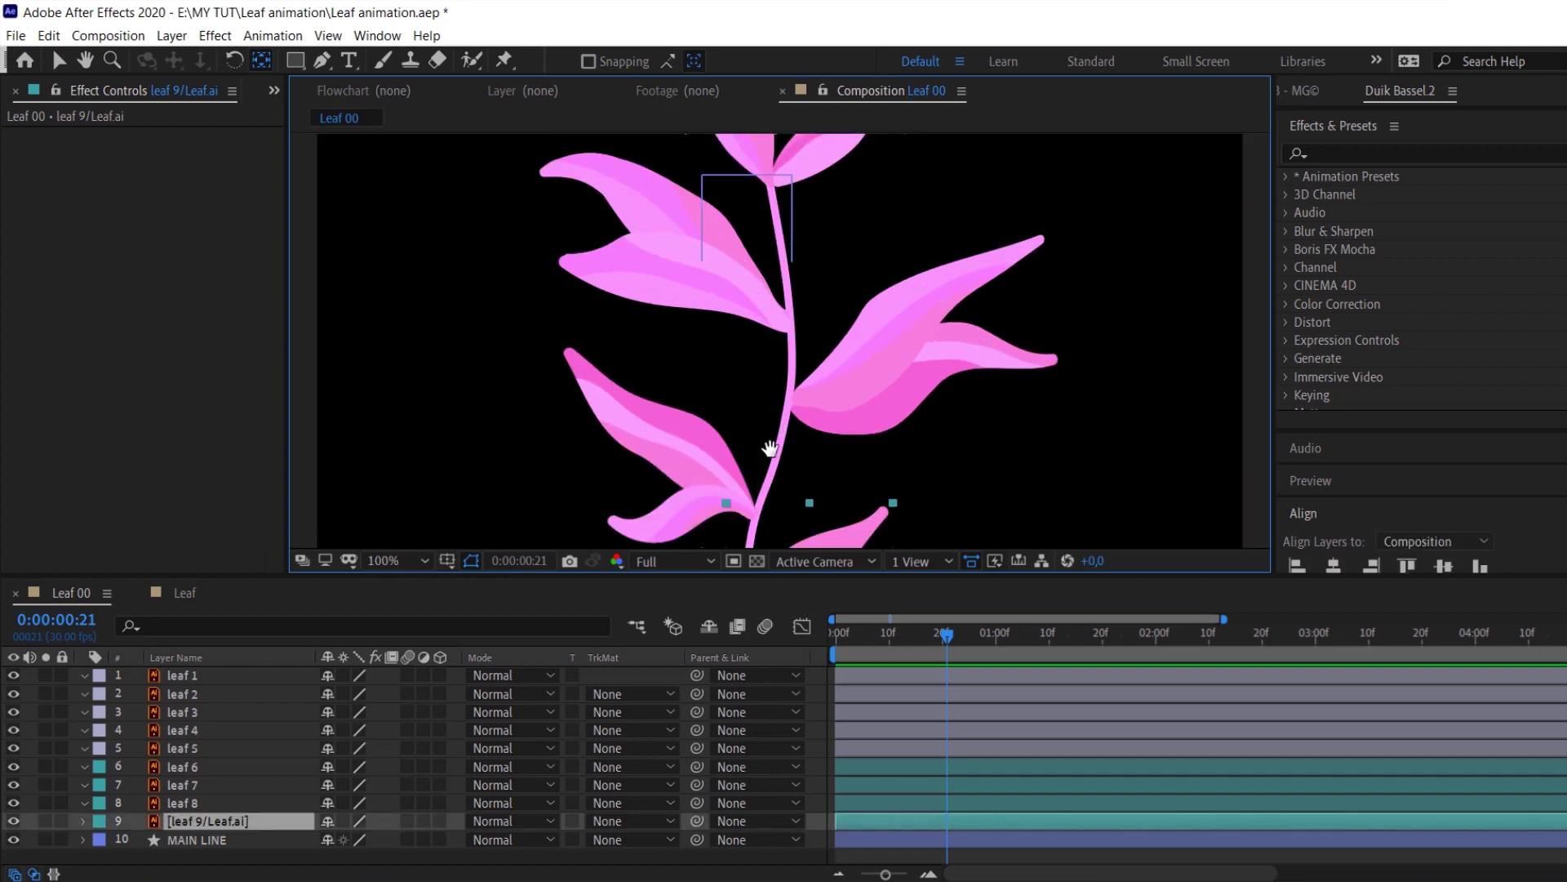
pyautogui.moveTo(776, 397); pyautogui.dragTo(722, 415)
# Add Scale and Rotation keyframes to leaf 9 at frames 0, 15 and 25
pyautogui.press('s')
pyautogui.hotkey('shift', 'r')
pyautogui.moveTo(854, 640); pyautogui.dragTo(824, 640)
pyautogui.moveTo(138, 841); pyautogui.dragTo(137, 858)
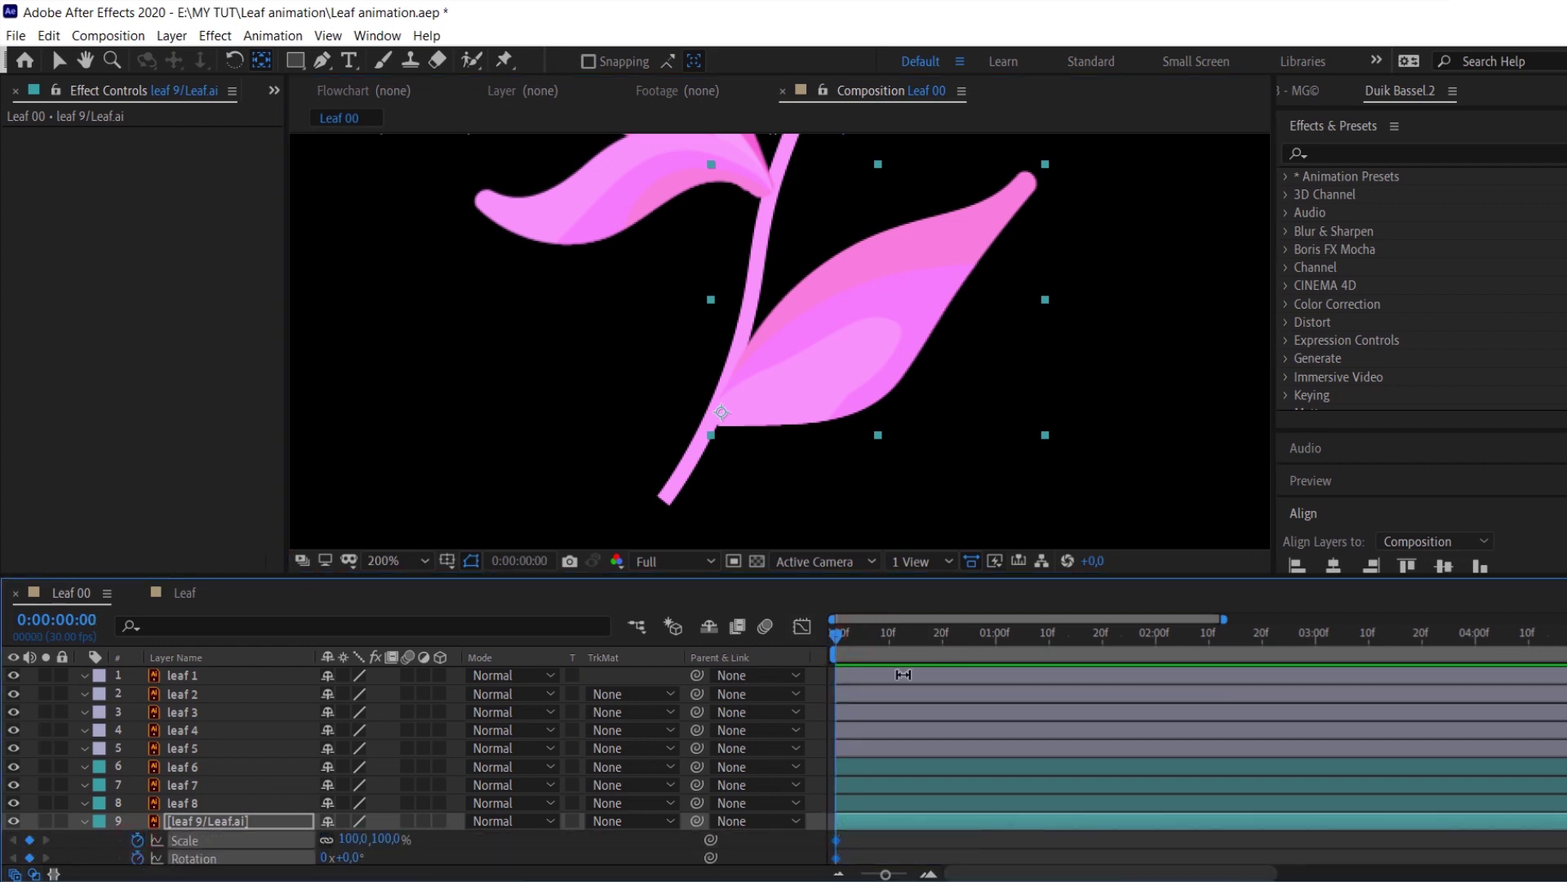
pyautogui.click(917, 638)
pyautogui.hotkey('alt', 'shift', 's')
pyautogui.hotkey('alt', 'shift', 'r')
pyautogui.click(966, 636)
pyautogui.moveTo(966, 639); pyautogui.dragTo(974, 645)
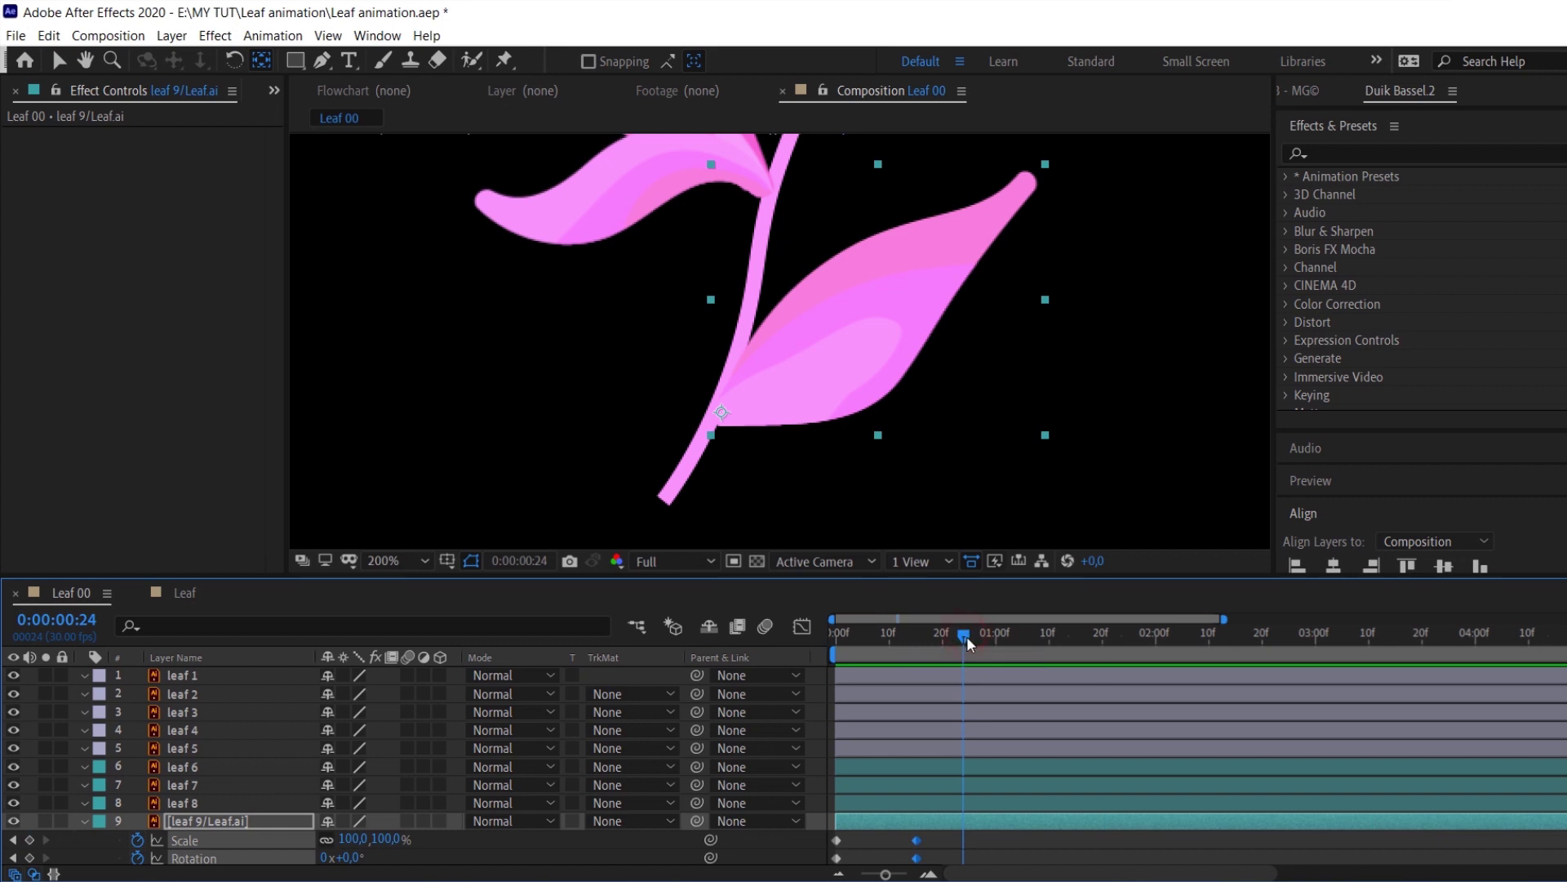
pyautogui.click(30, 840)
pyautogui.click(29, 858)
# Set leaf 9's Rotation to -21° at frame 0 and +8° at frame 15
pyautogui.click(14, 858)
pyautogui.click(13, 859)
pyautogui.click(387, 855)
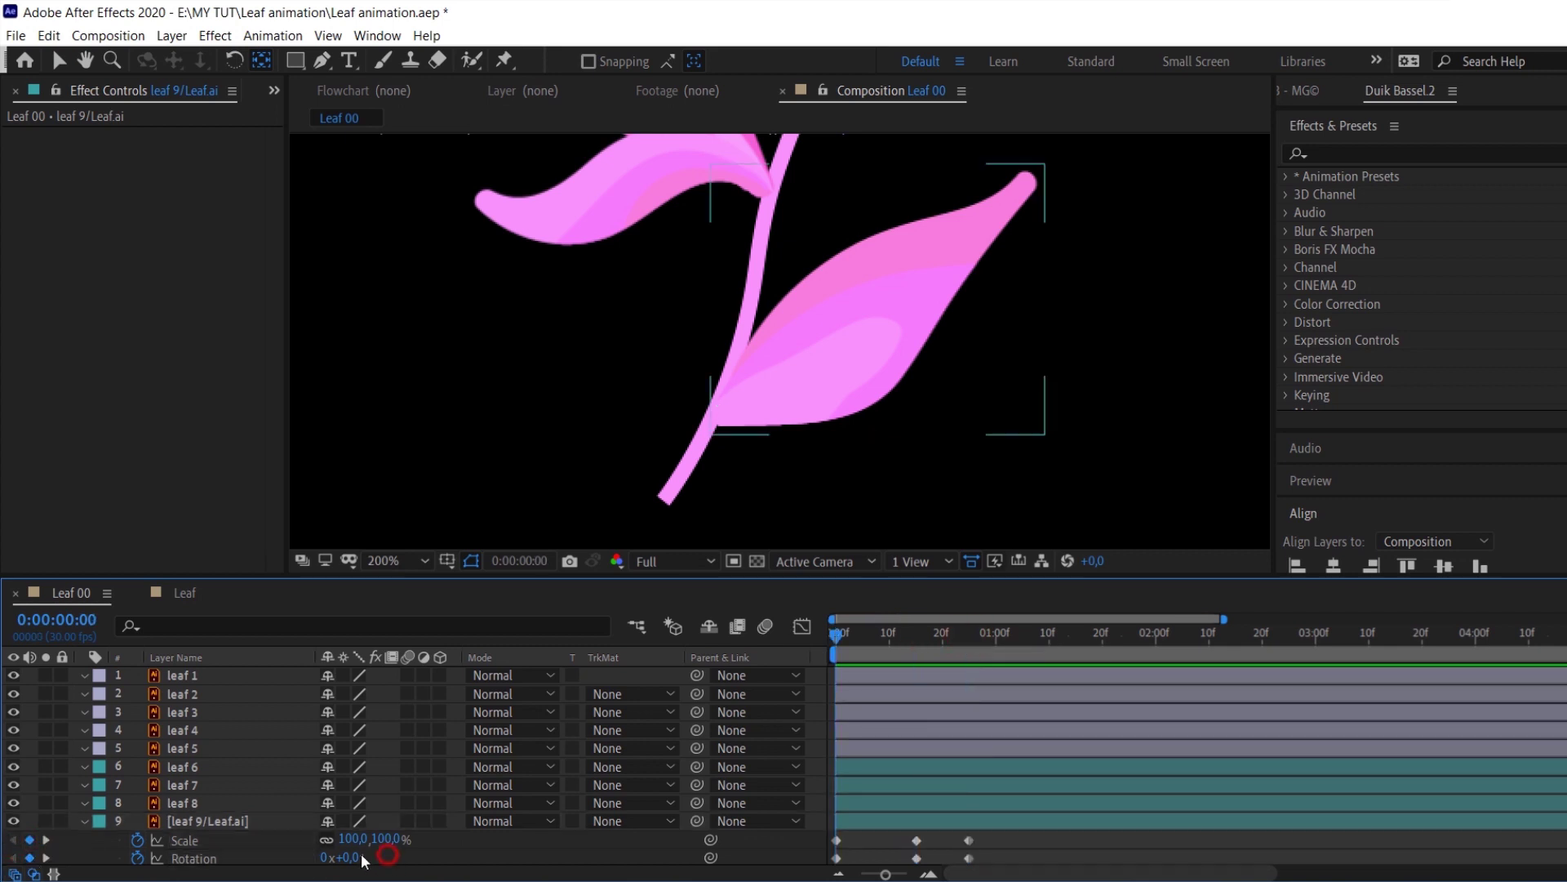
pyautogui.moveTo(355, 859)
pyautogui.mouseDown()
pyautogui.moveTo(336, 858)
pyautogui.moveTo(351, 858)
pyautogui.mouseUp()
pyautogui.click(46, 858)
pyautogui.click(13, 840)
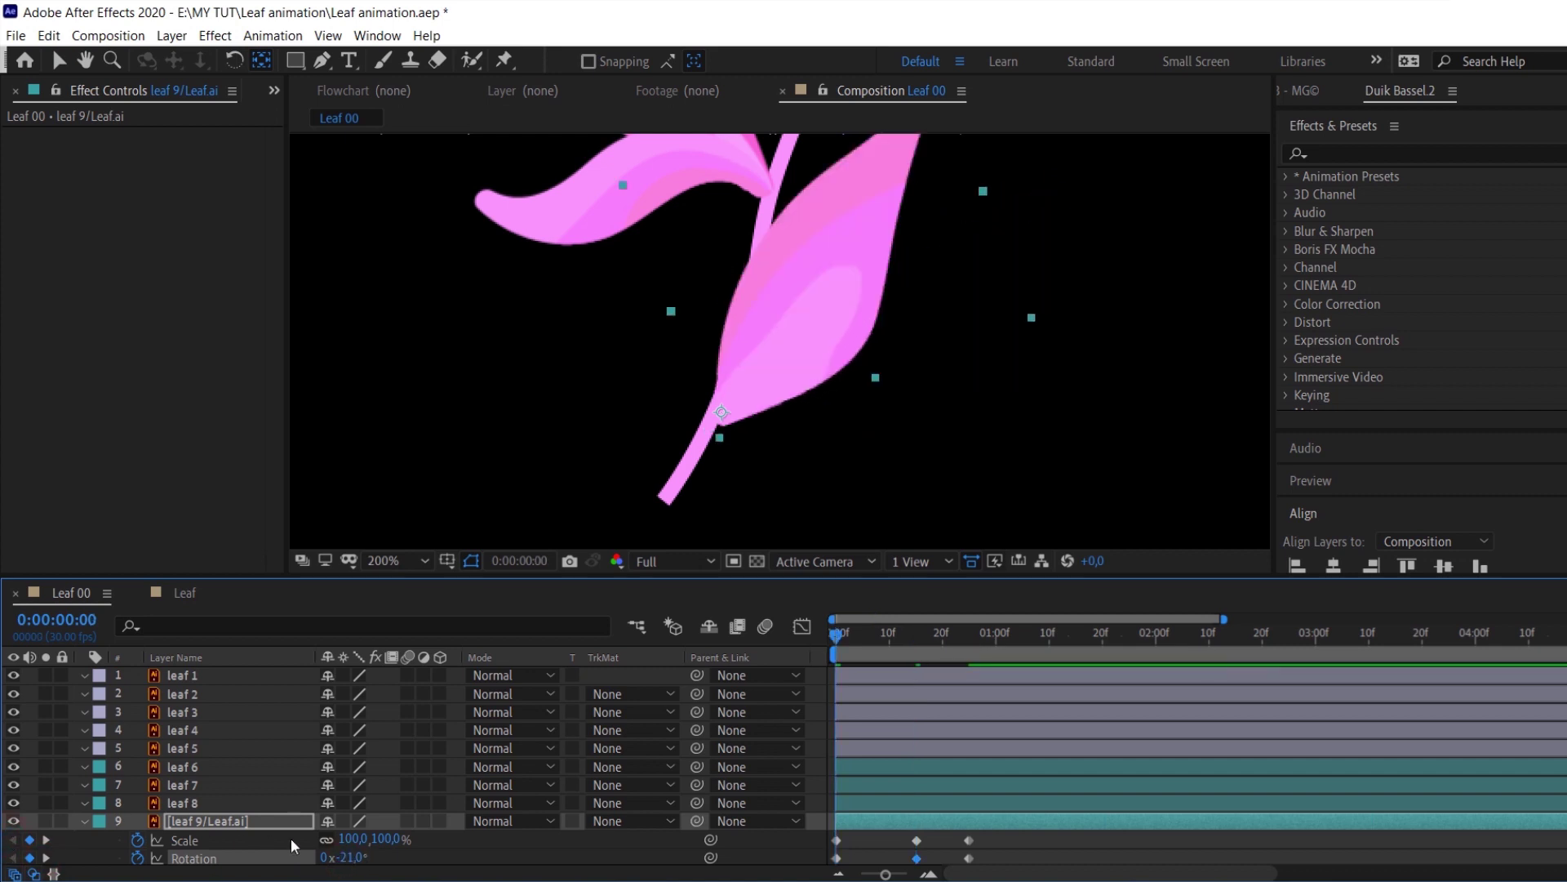
# Set leaf 9's Scale to 0% at frame 0 and 105% at frame 15
pyautogui.click(356, 841)
pyautogui.write('0')
pyautogui.press('Return')
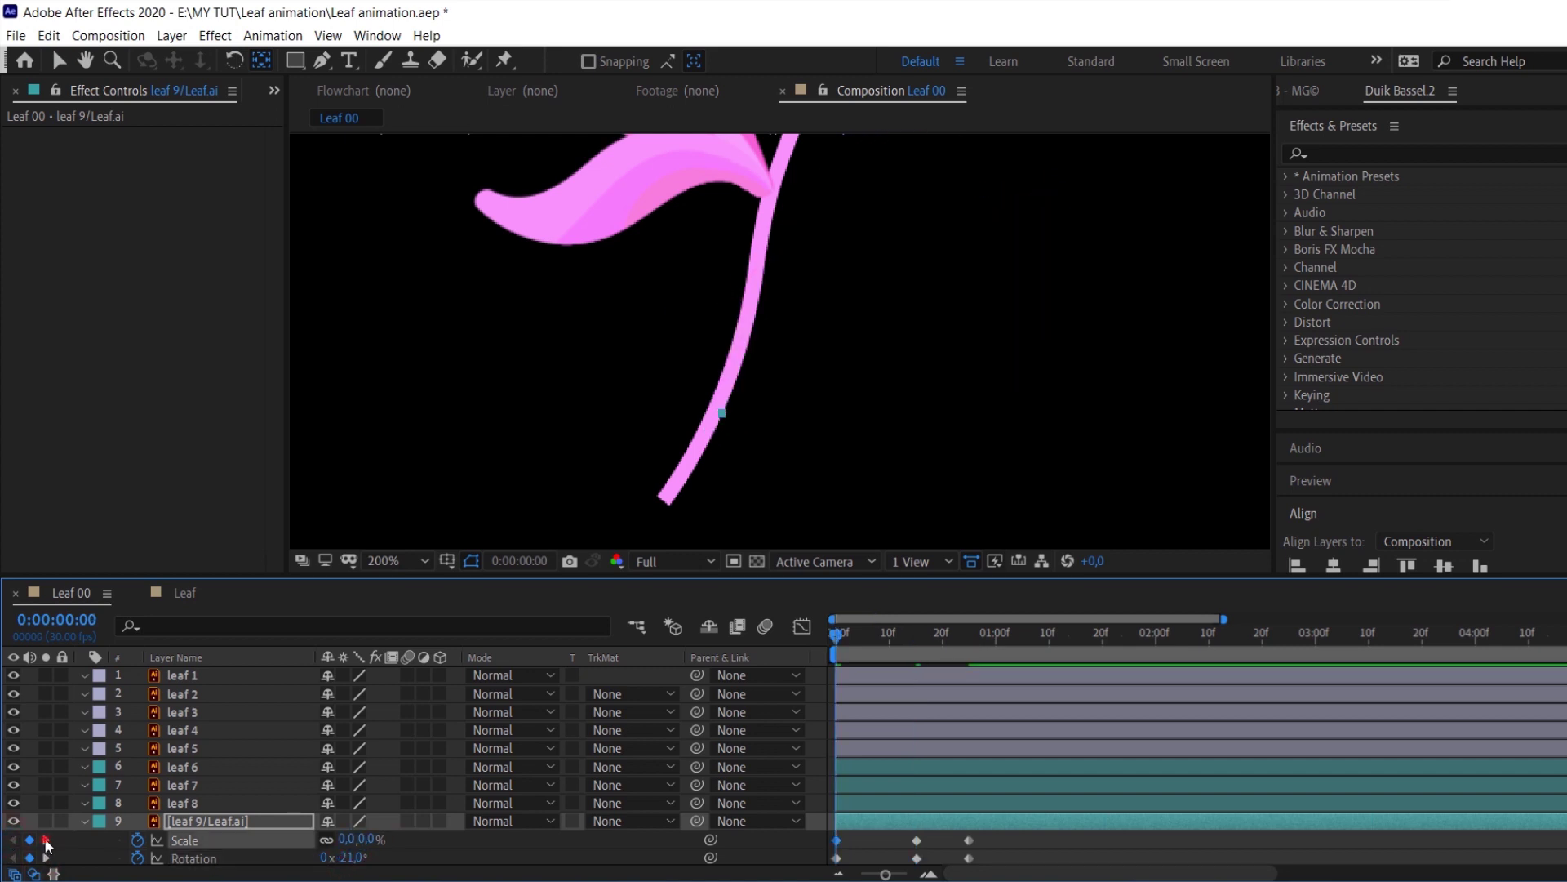
pyautogui.click(46, 840)
pyautogui.click(349, 841)
pyautogui.write('105')
pyautogui.press('Return')
# Apply Easy Ease to all of leaf 9's Scale and Rotation keyframes and preview the growth
pyautogui.moveTo(997, 837); pyautogui.dragTo(823, 865)
pyautogui.press('F9')
pyautogui.scroll(-1, 903, 764)
pyautogui.moveTo(855, 639); pyautogui.dragTo(969, 728)
pyautogui.press('space')
pyautogui.click(1022, 830)
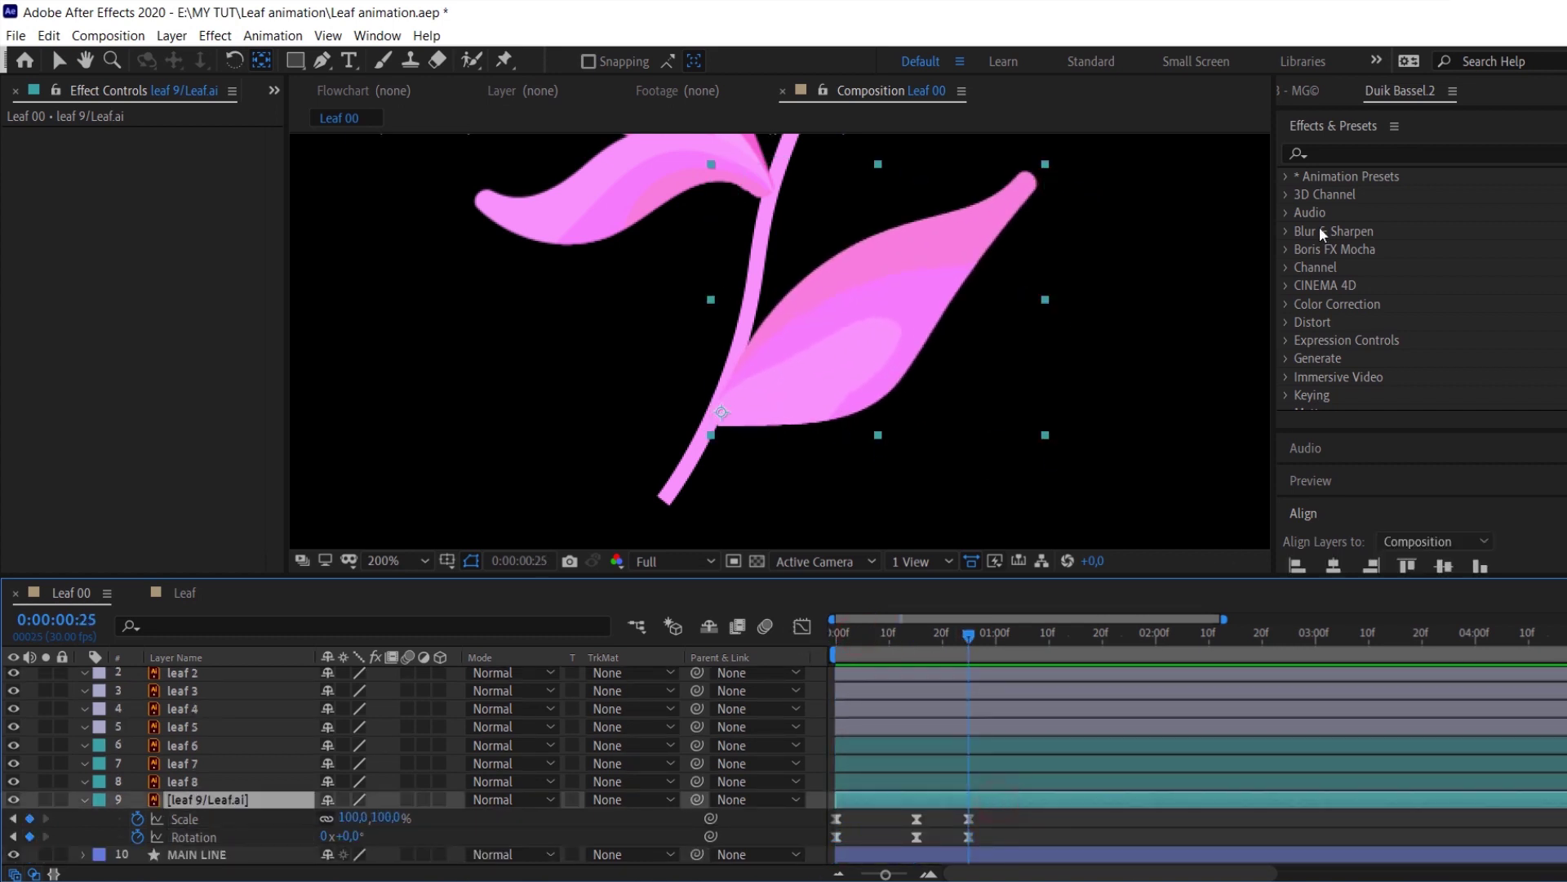
# Apply CC Page Turn to leaf 9 and fold the leaf with Fold Position at about -38.3, 113.5
pyautogui.click(1340, 155)
pyautogui.write('page')
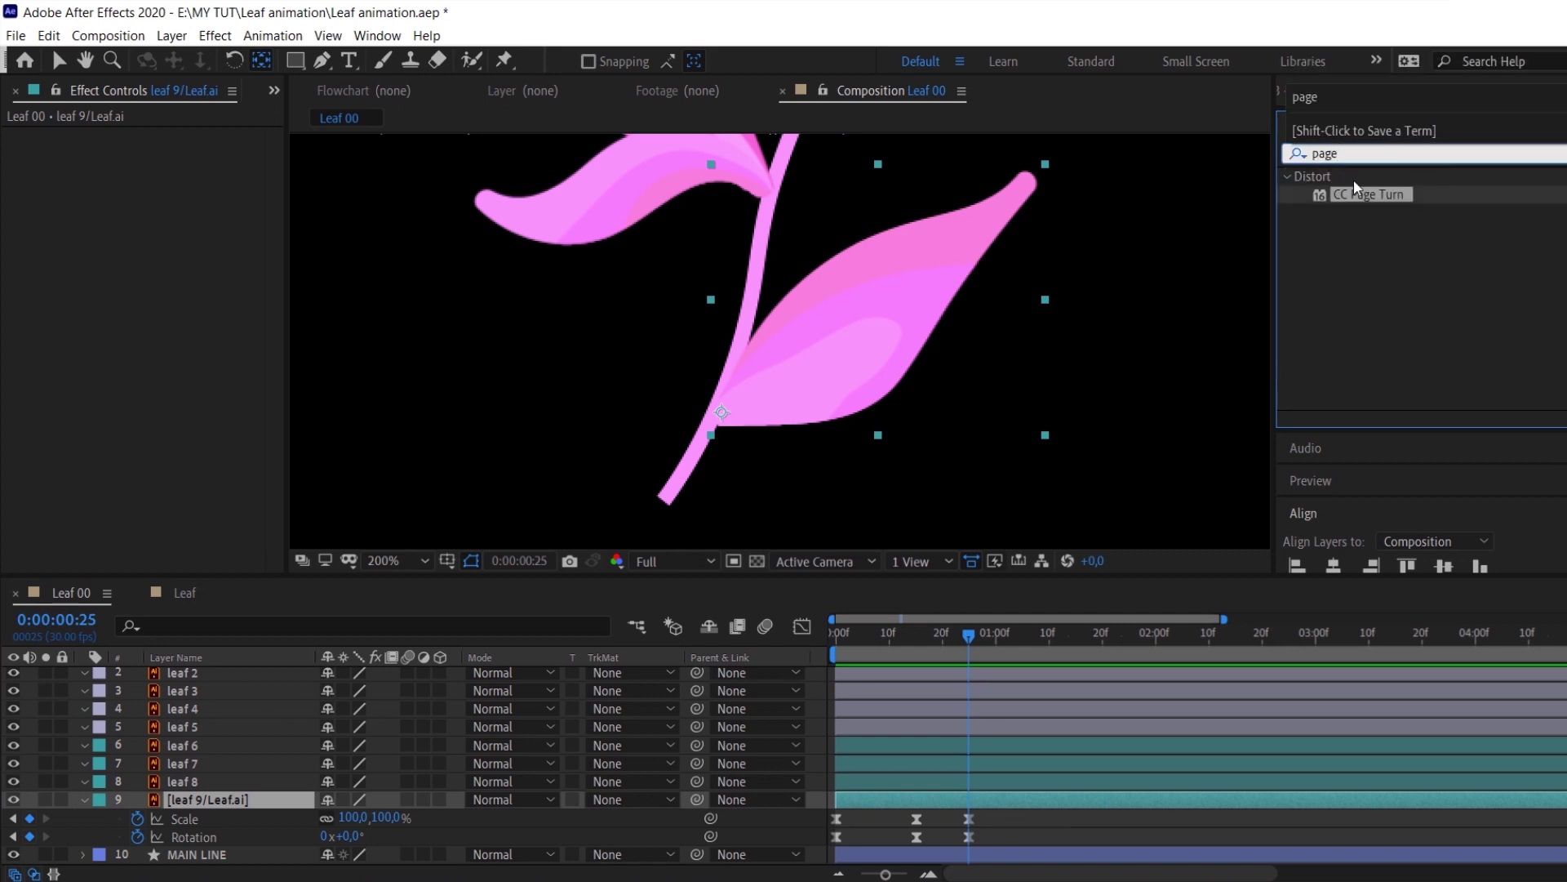
pyautogui.doubleClick(1354, 190)
pyautogui.moveTo(1106, 320); pyautogui.dragTo(648, 356)
# Set CC Page Turn's Back Opacity to 100, Light Direction to +86° and Fold Radius to 75 on leaf 9
pyautogui.moveTo(171, 324); pyautogui.dragTo(244, 311)
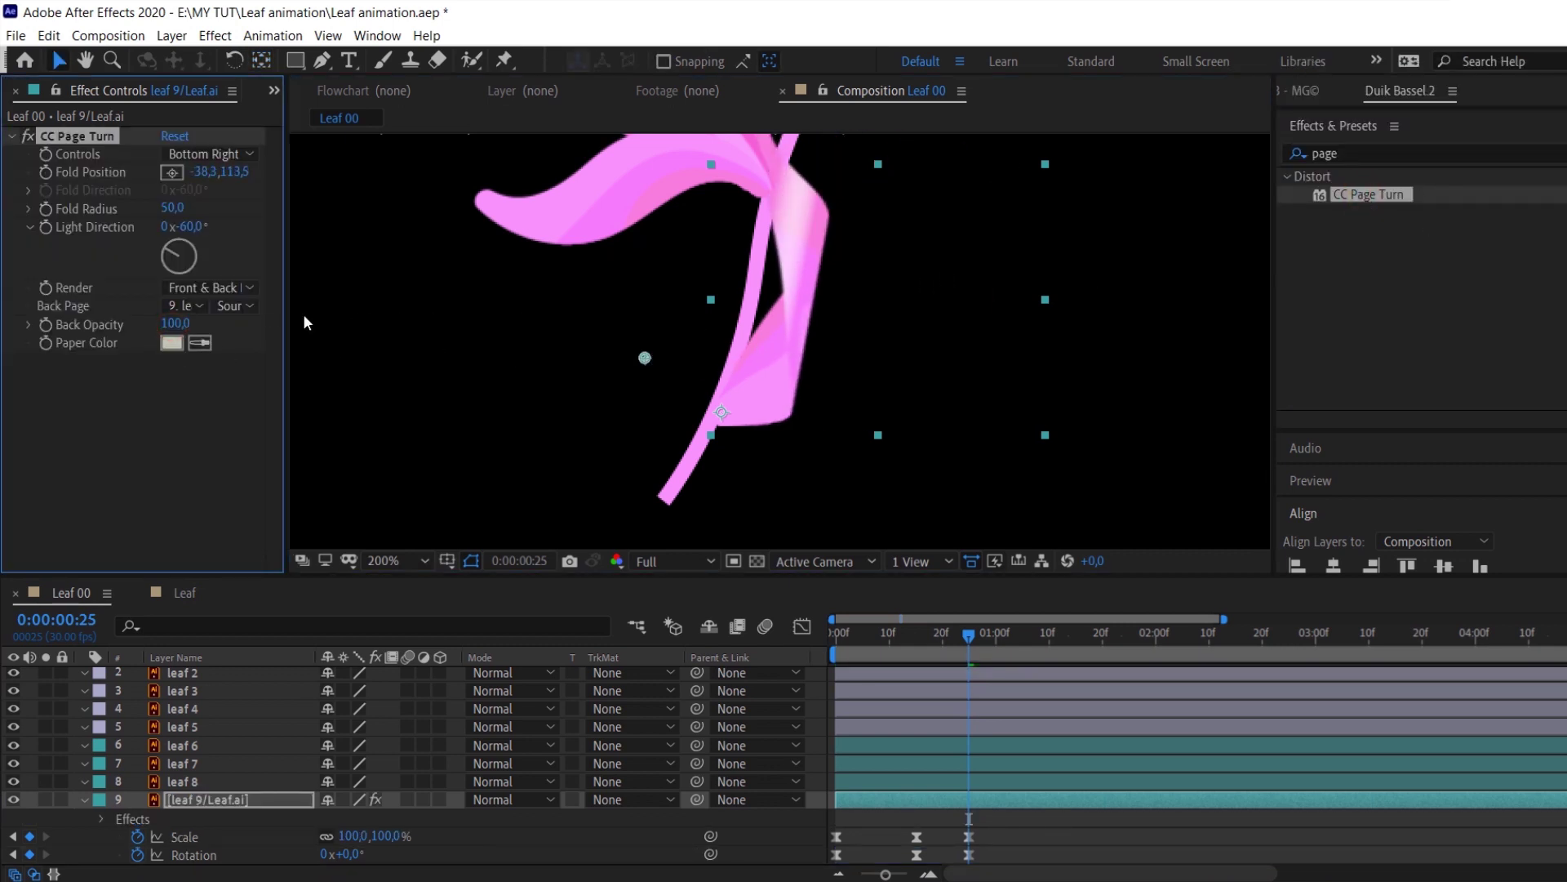
pyautogui.moveTo(187, 226)
pyautogui.mouseDown()
pyautogui.moveTo(280, 233)
pyautogui.moveTo(326, 275)
pyautogui.moveTo(421, 305)
pyautogui.mouseUp()
pyautogui.moveTo(167, 208); pyautogui.dragTo(482, 249)
# Keyframe leaf 9's Fold Position at frames 0 and 25, unfolding the leaf to about 122.8, 113.0 at frame 25
pyautogui.click(46, 172)
pyautogui.moveTo(969, 635); pyautogui.dragTo(742, 640)
pyautogui.press('u')
pyautogui.click(30, 836)
pyautogui.click(47, 836)
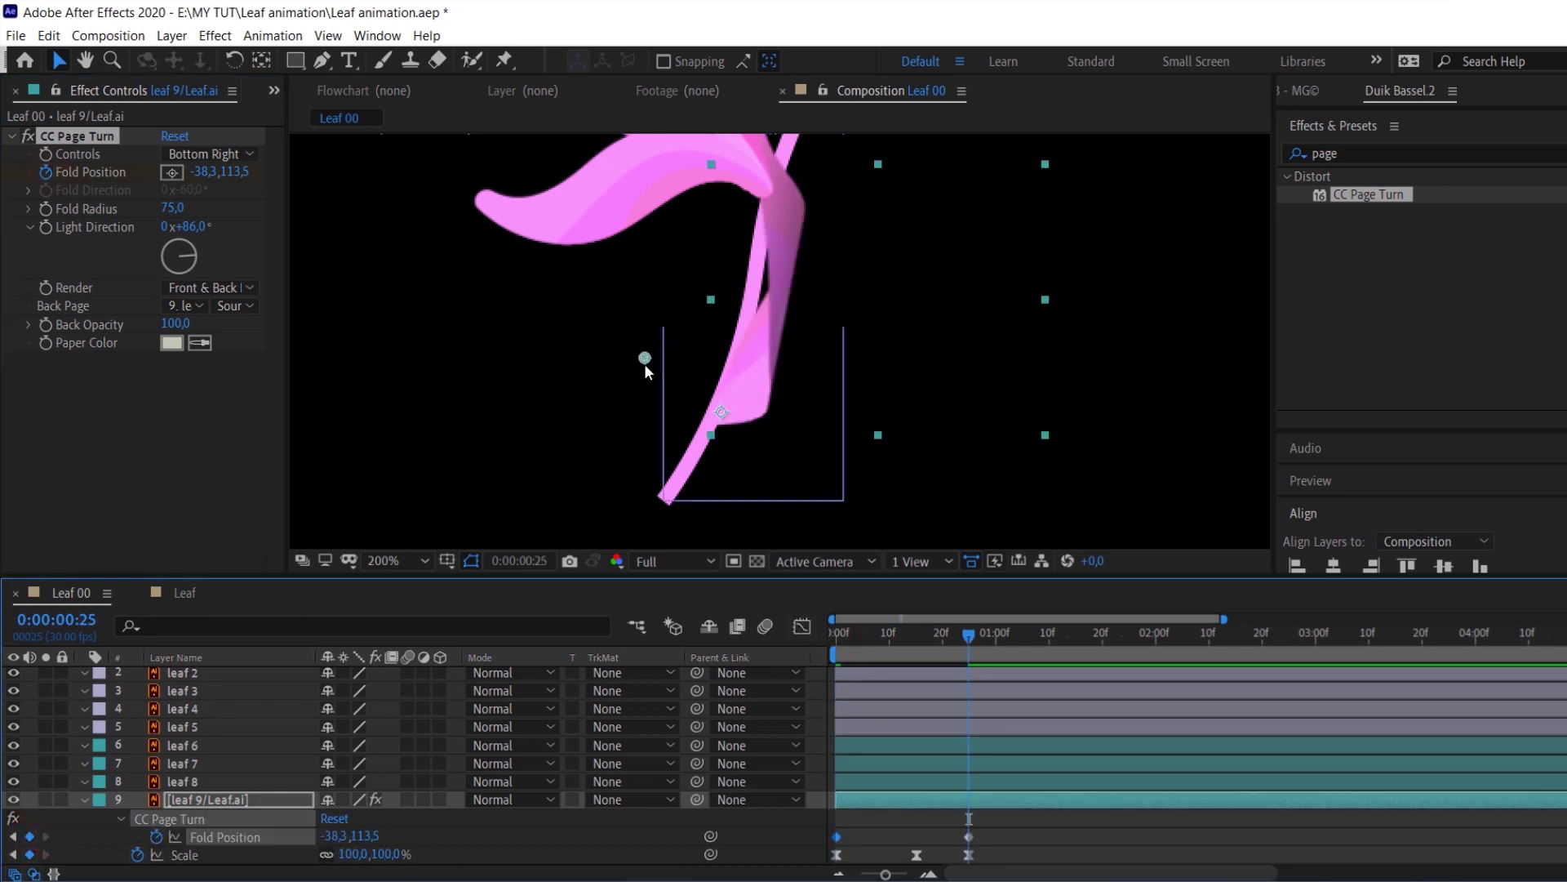
pyautogui.moveTo(645, 358); pyautogui.dragTo(921, 359)
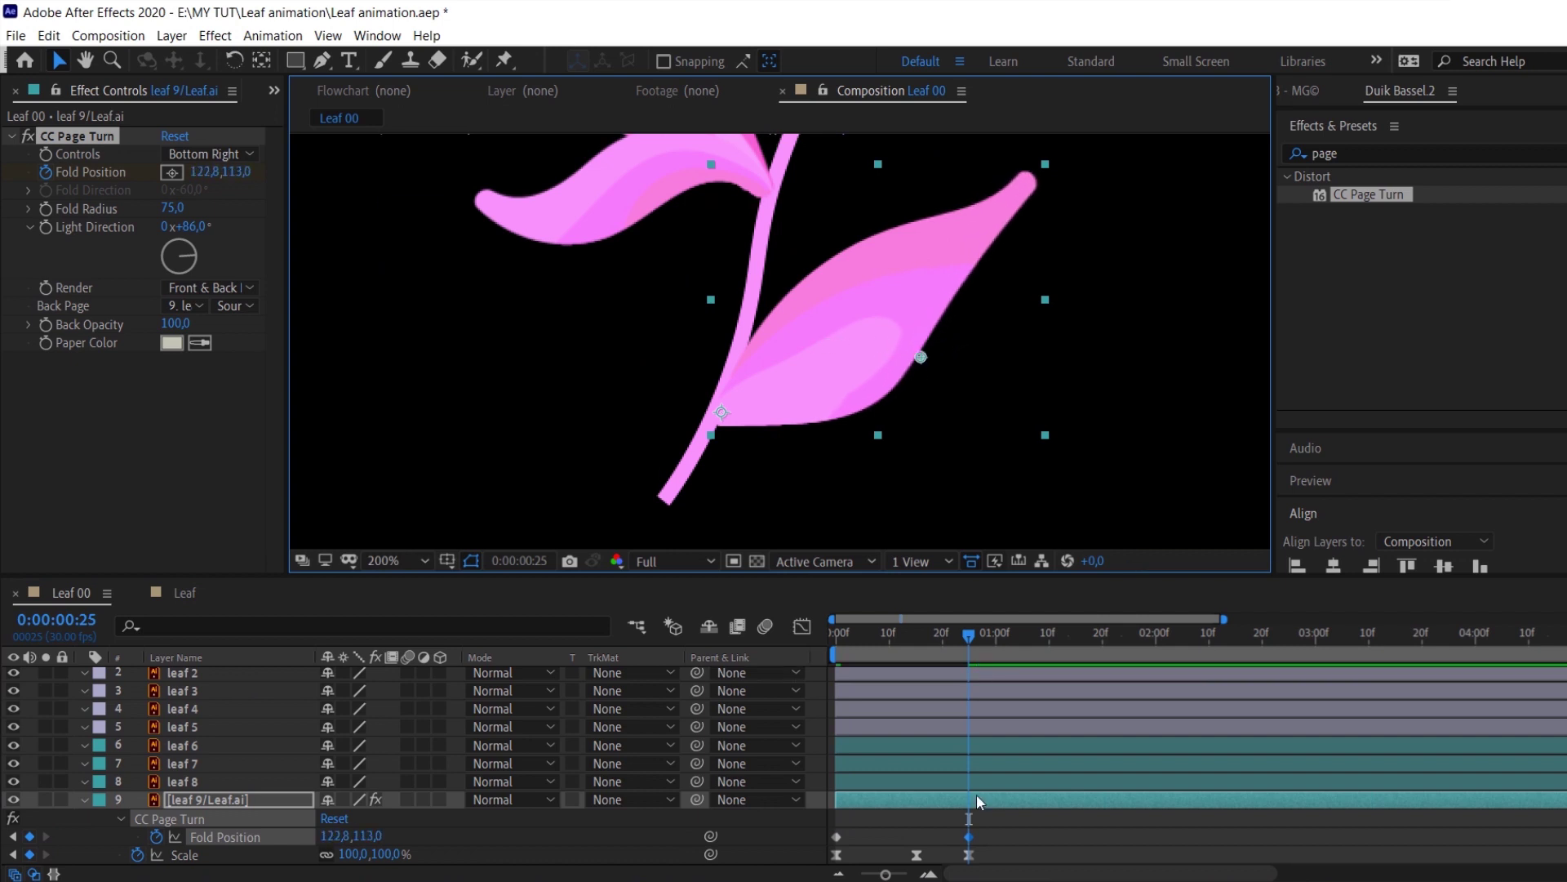
# Apply Easy Ease to leaf 9's Fold Position keyframes and preview the unfolding
pyautogui.click(807, 841)
pyautogui.scroll(-2, 867, 711)
pyautogui.moveTo(849, 635); pyautogui.dragTo(969, 674)
pyautogui.press('space')
pyautogui.press('space')
# Apply CC Bender to leaf 9, placing Top at the leaf tip (about 183.5, 15.0) and Base at about 93.0, 88.5
pyautogui.click(1345, 155)
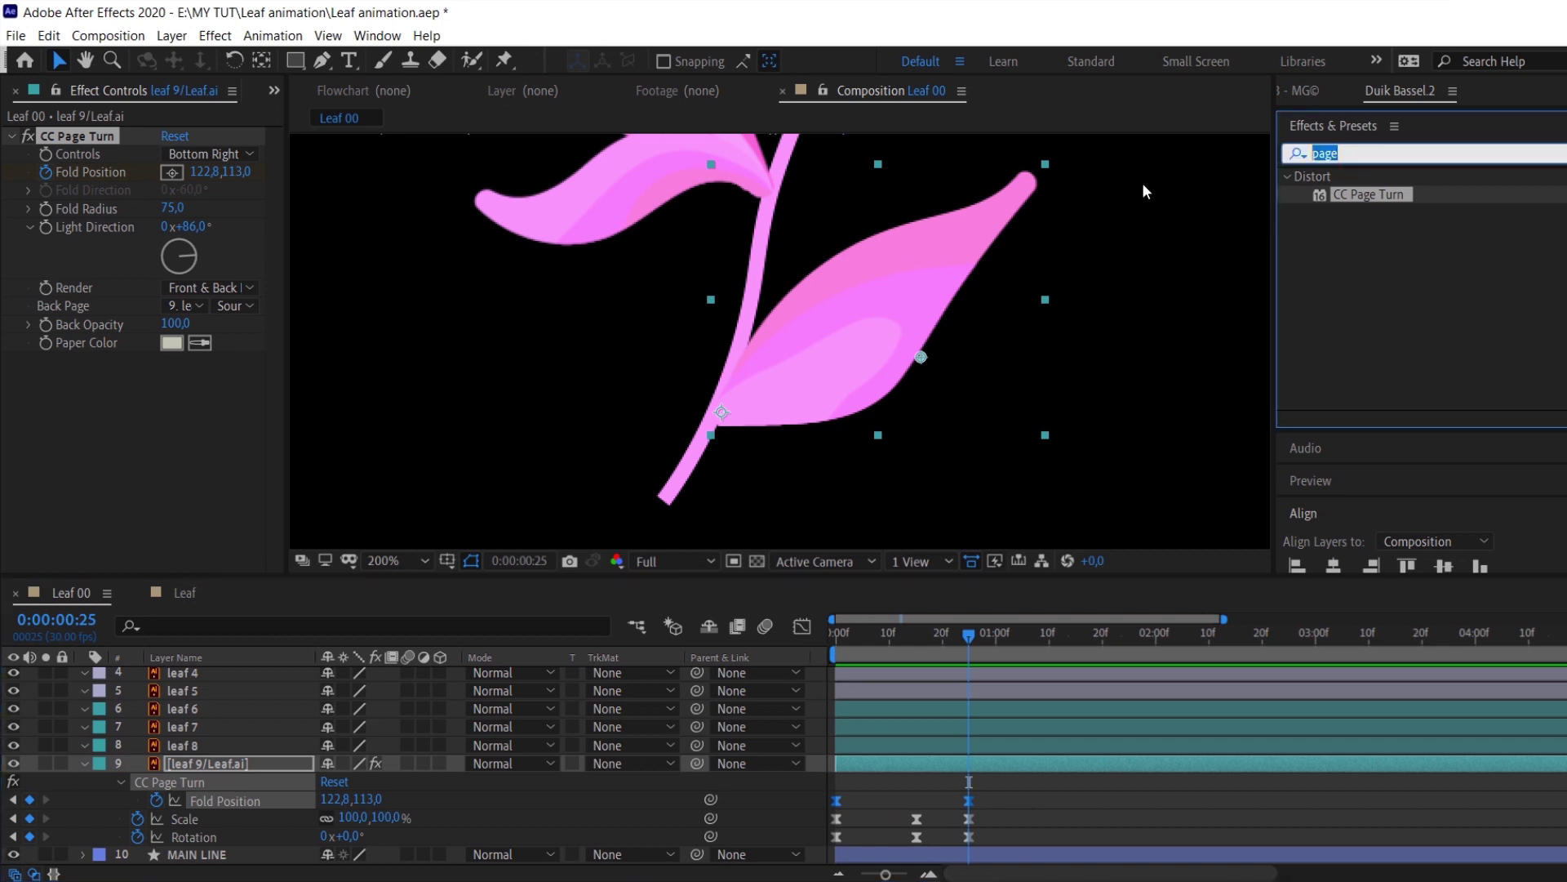
pyautogui.write('bend')
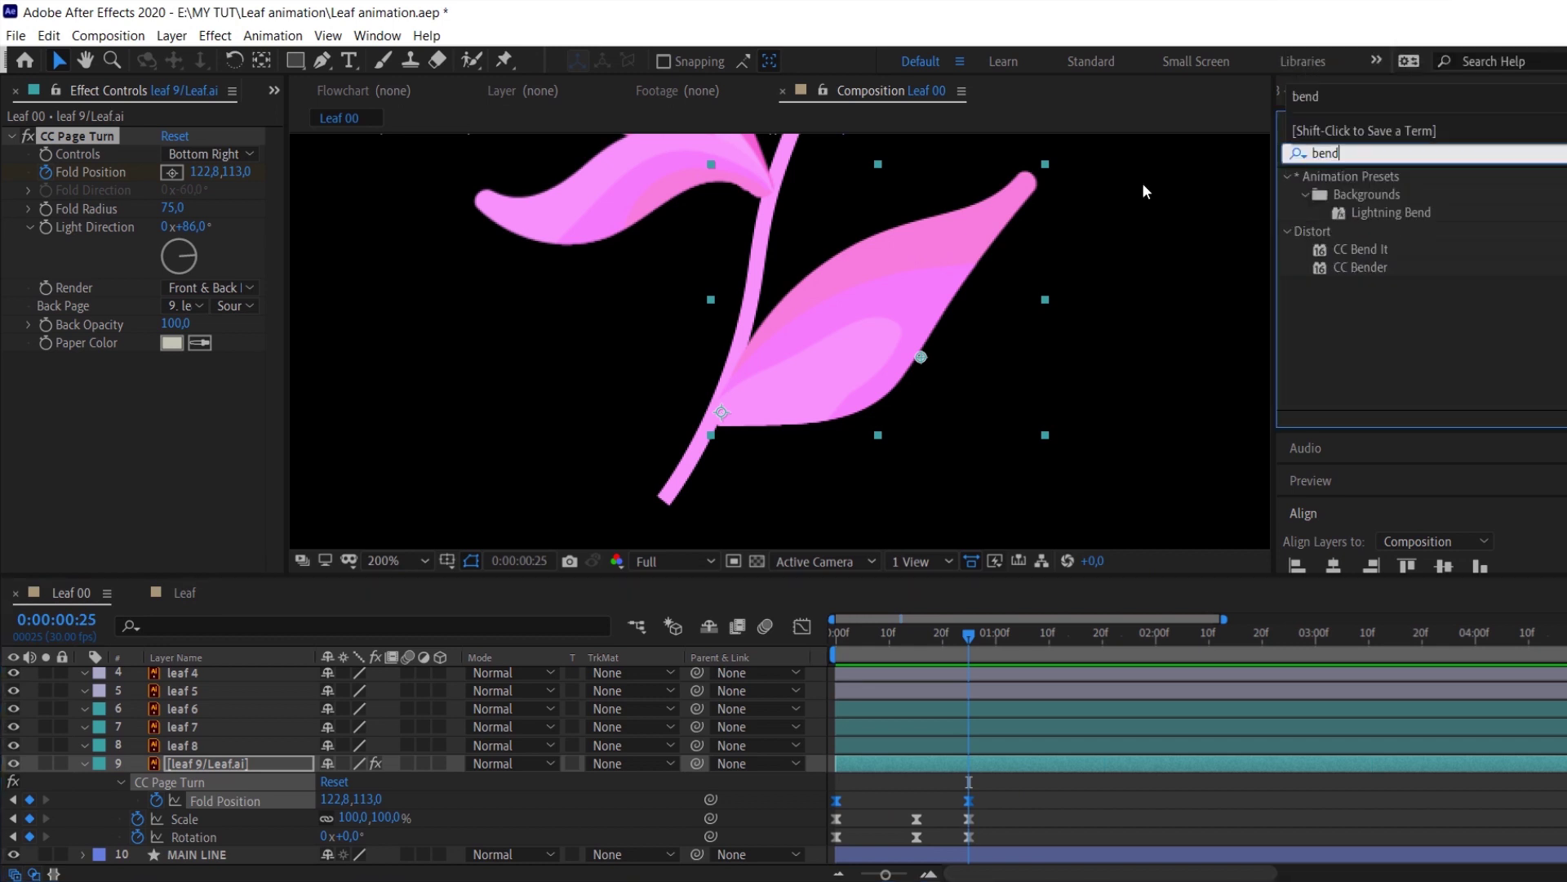
pyautogui.doubleClick(1375, 266)
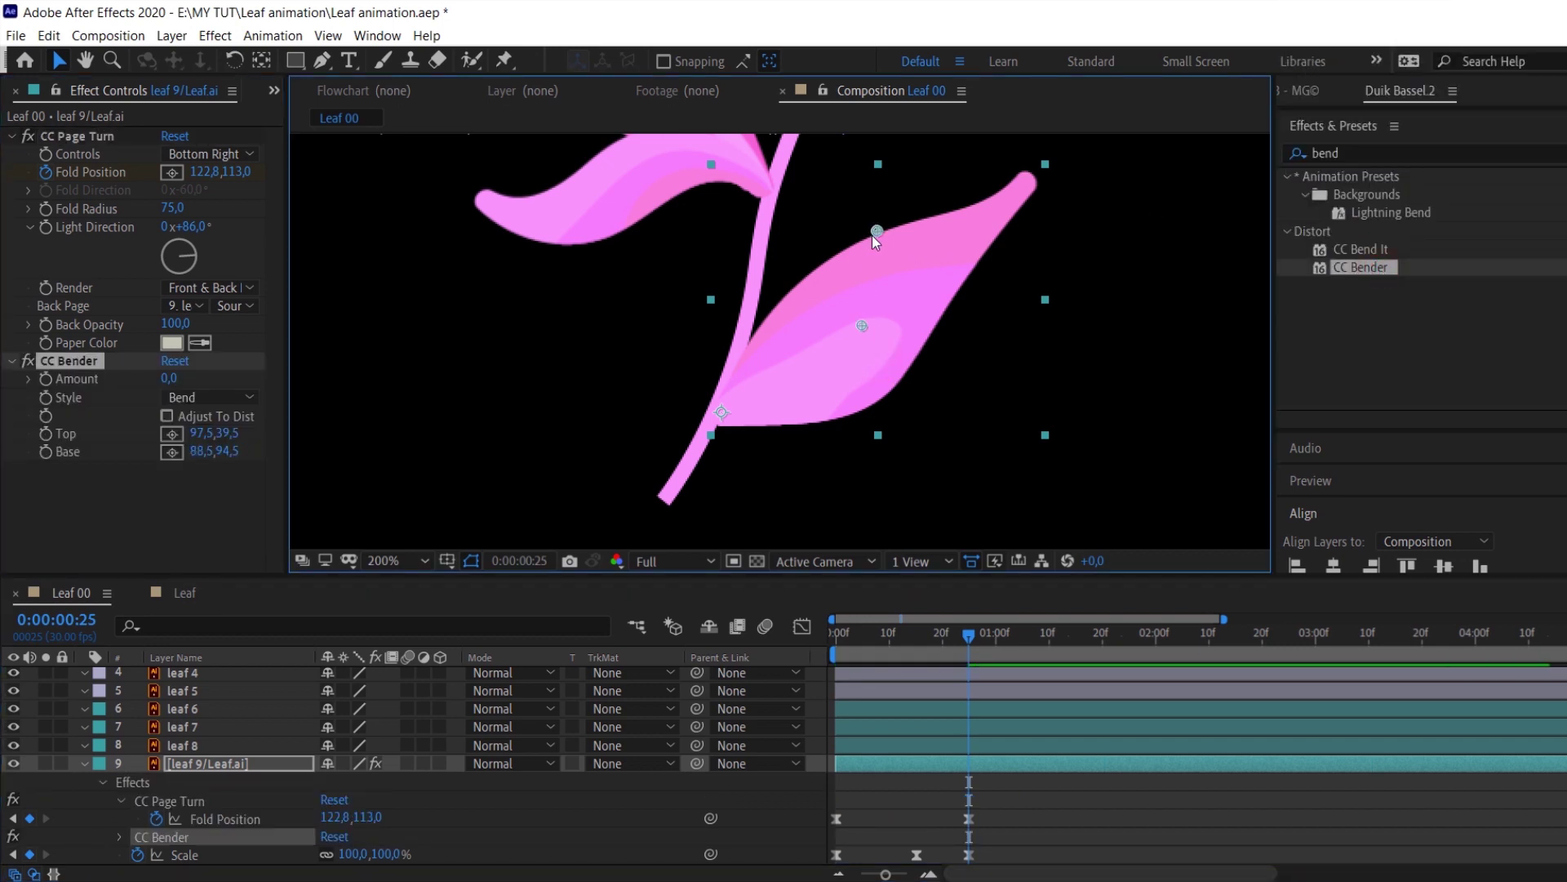
pyautogui.moveTo(877, 231); pyautogui.dragTo(1025, 188)
pyautogui.click(859, 327)
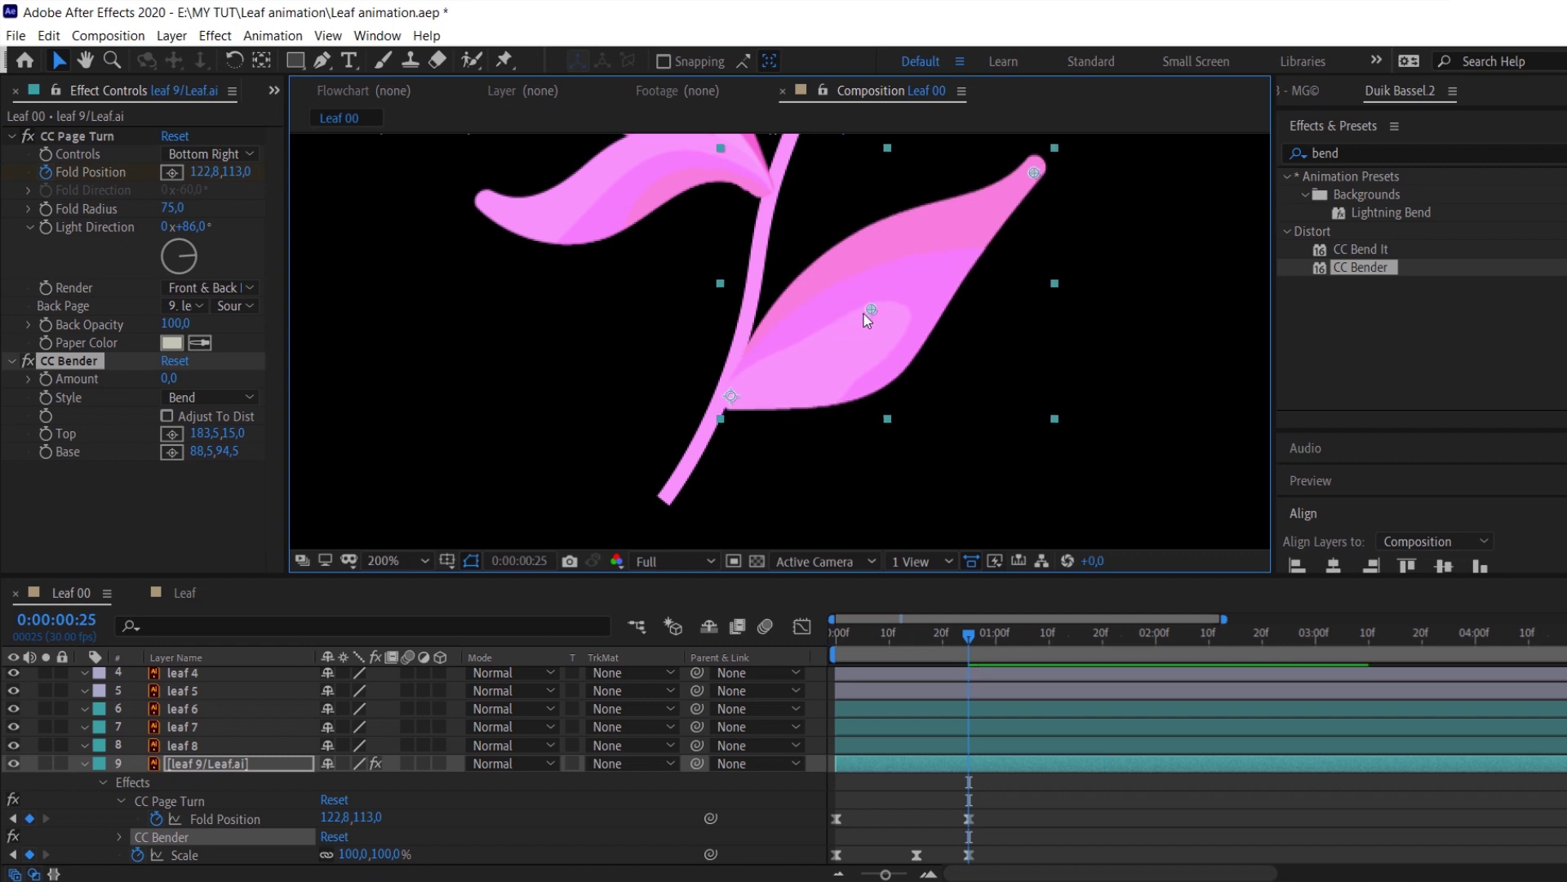
pyautogui.moveTo(858, 326); pyautogui.dragTo(868, 315)
# Keyframe CC Bender's Amount on leaf 9 at frames 0 and 25, setting it to -74 at frame 0
pyautogui.click(46, 379)
pyautogui.press('u')
pyautogui.press('u')
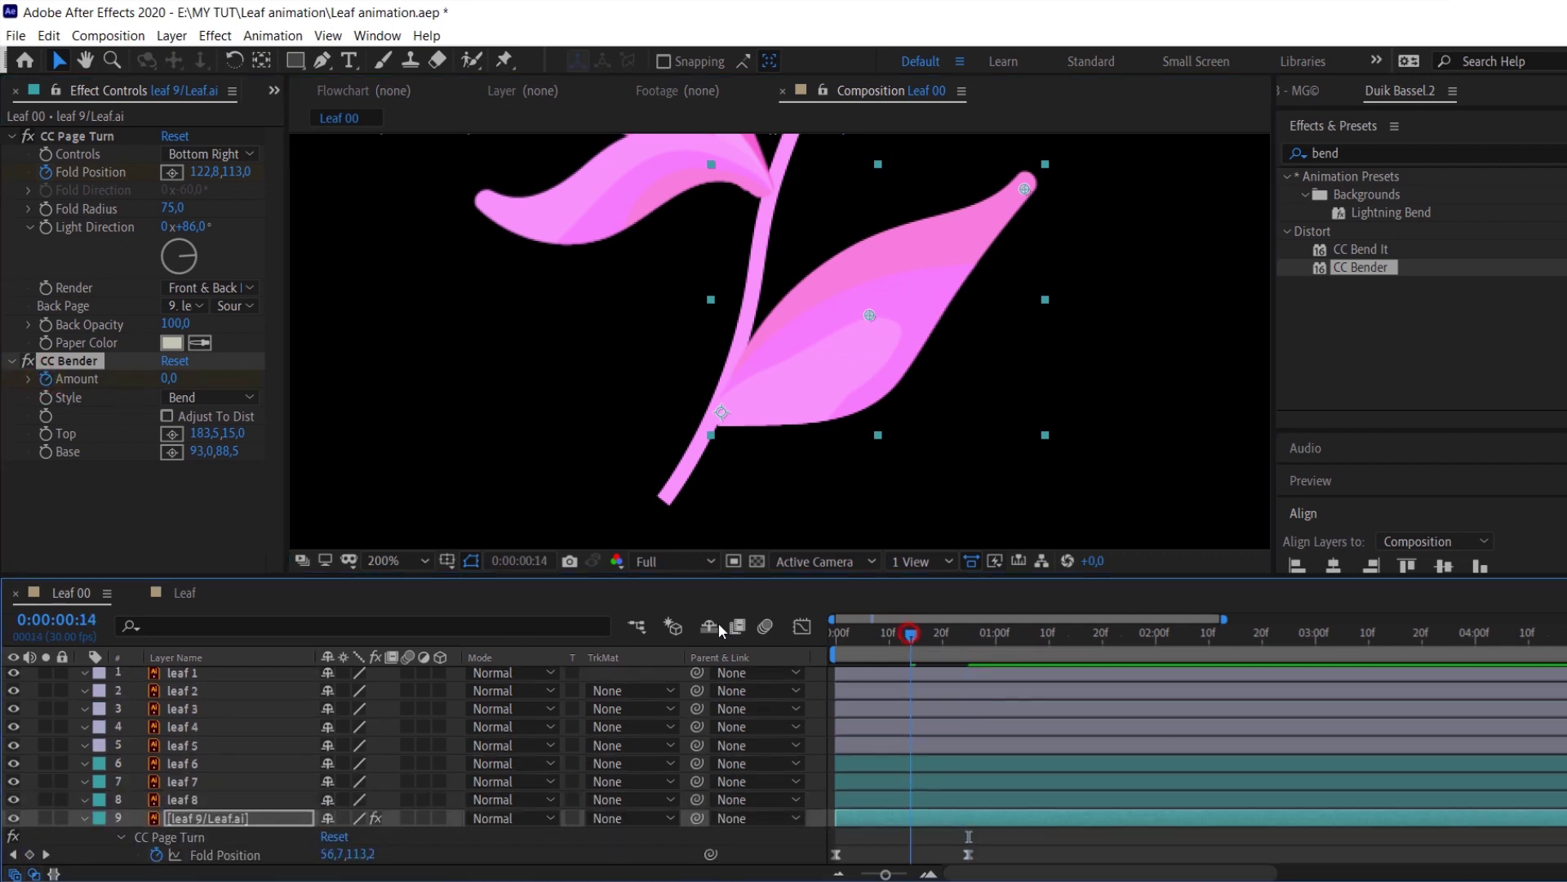
pyautogui.press('Home')
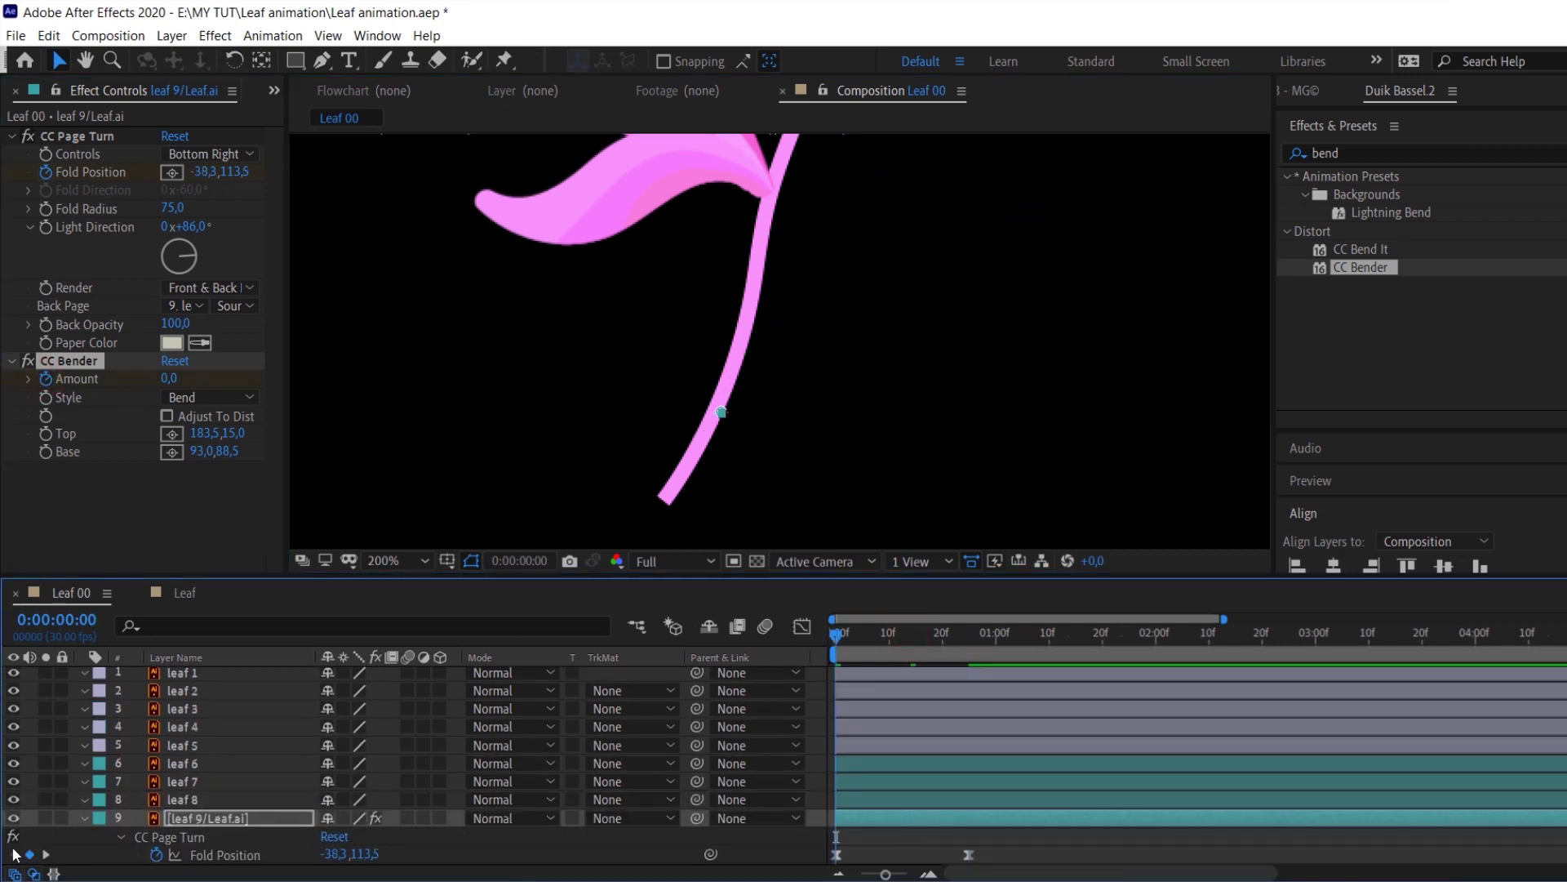
pyautogui.scroll(-3, 58, 820)
pyautogui.click(29, 799)
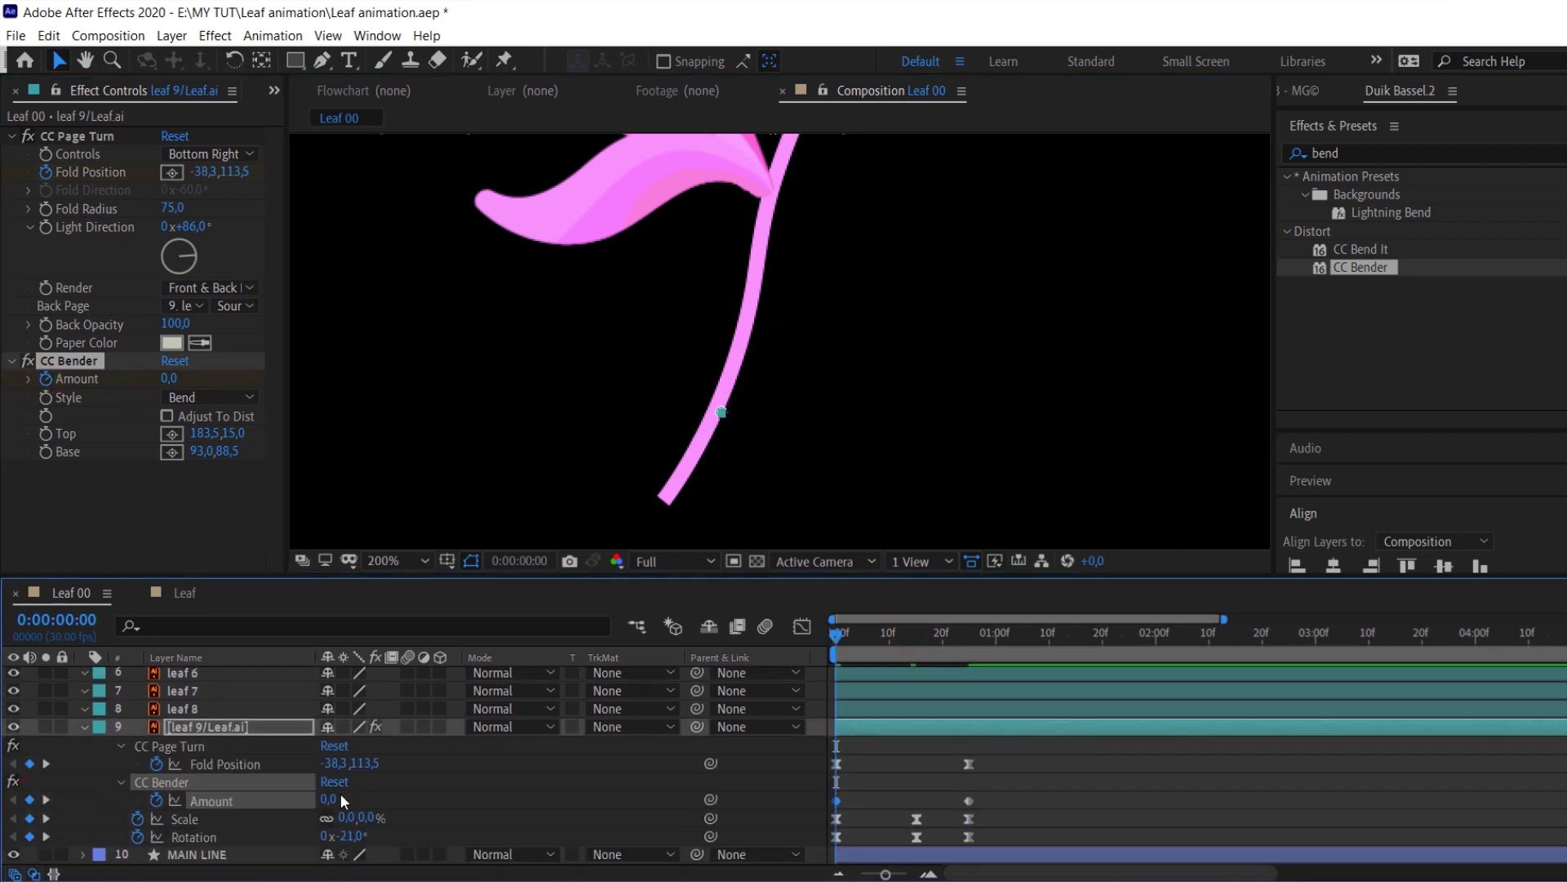
pyautogui.moveTo(330, 800); pyautogui.dragTo(279, 808)
# Set CC Bender's Amount to 65.4 at frame 15, apply Easy Ease to the Amount keyframes and preview the bend
pyautogui.click(918, 635)
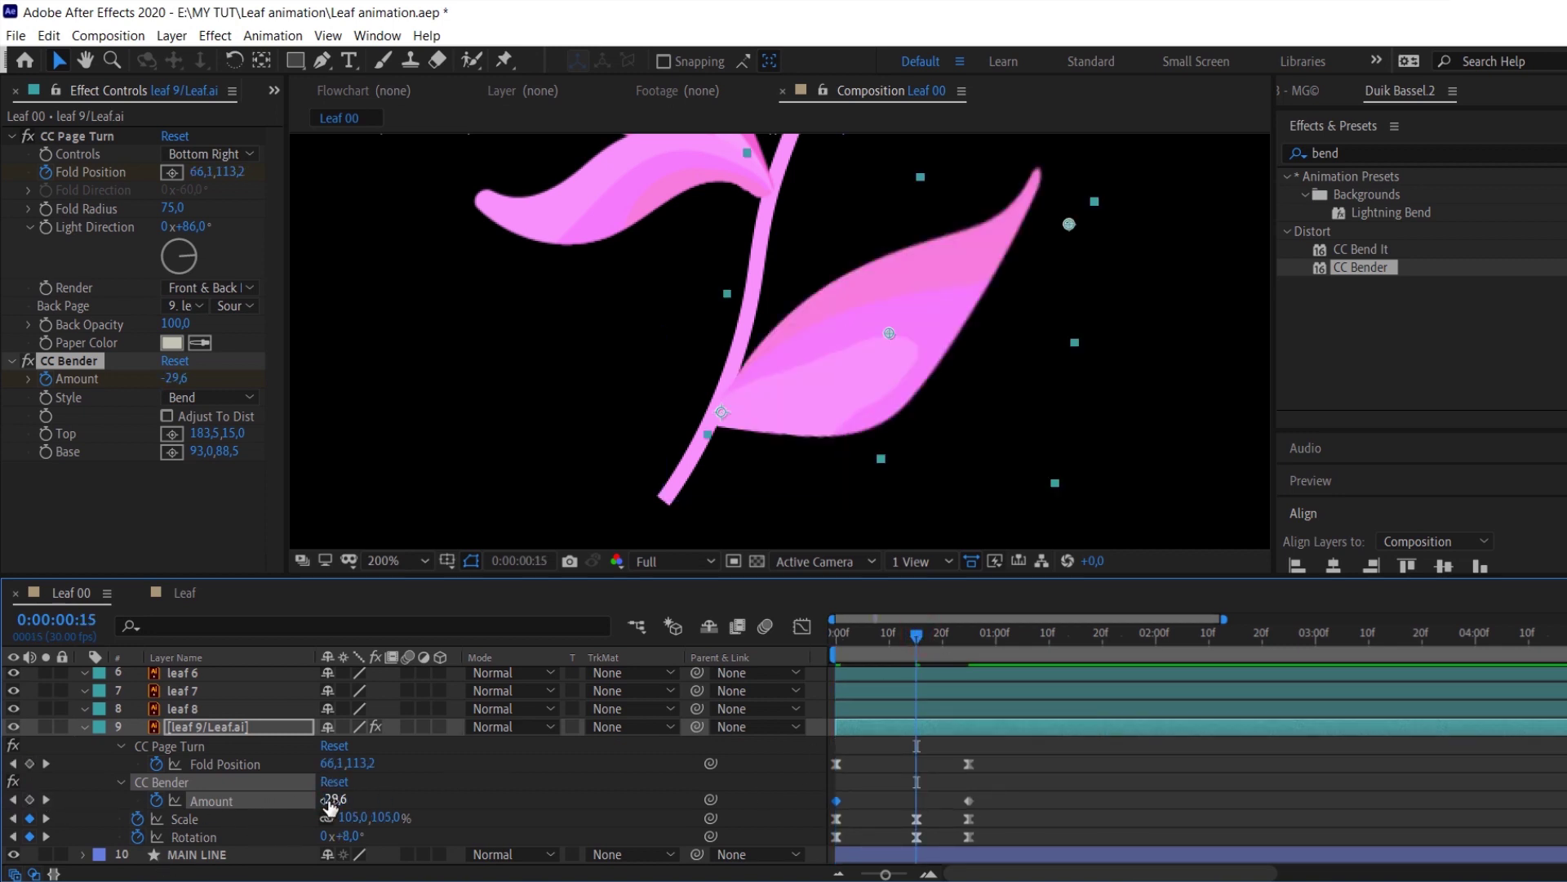
pyautogui.moveTo(330, 799); pyautogui.dragTo(425, 797)
pyautogui.moveTo(958, 776); pyautogui.dragTo(805, 801)
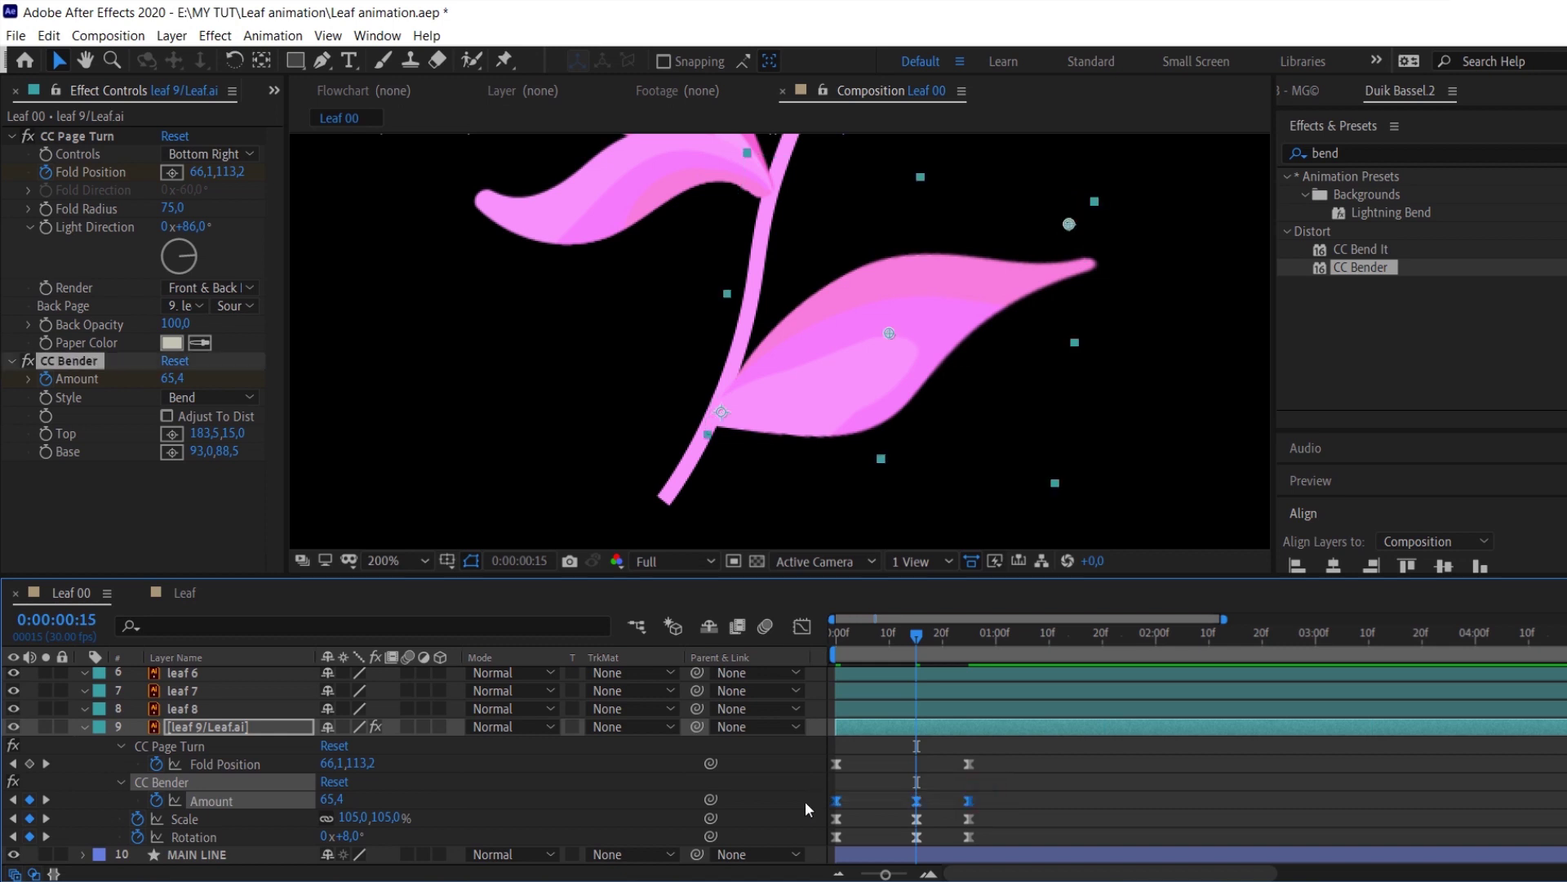
pyautogui.click(850, 635)
pyautogui.press('space')
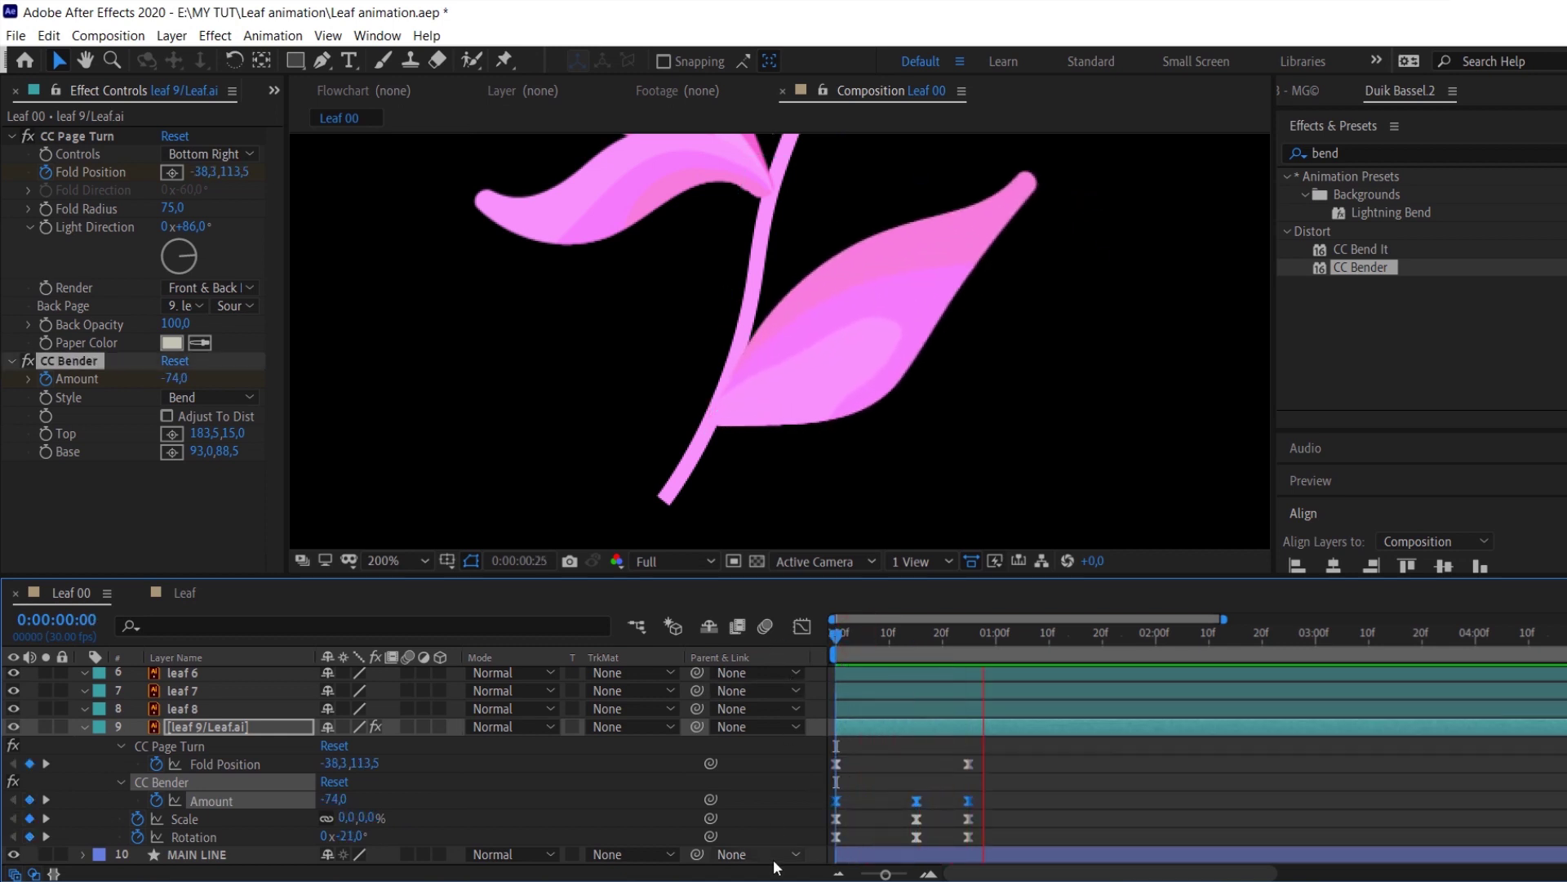
# Shift leaf 9's CC Bender Amount and Rotation keyframes three frames later
pyautogui.click(889, 633)
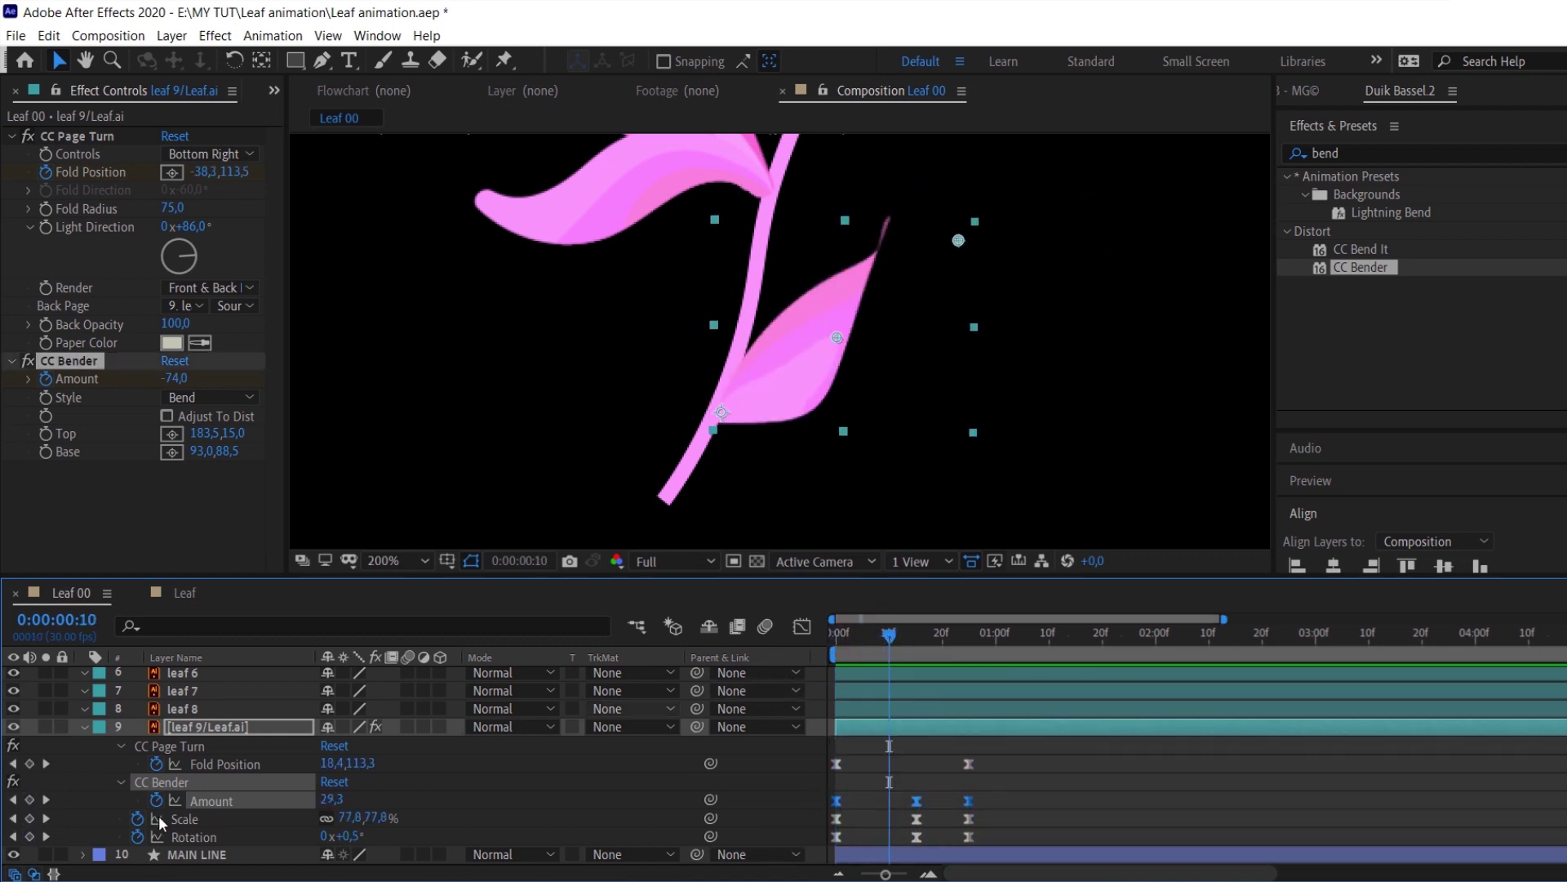
pyautogui.click(205, 837)
pyautogui.keyDown('shift'); pyautogui.click(209, 804); pyautogui.keyUp('shift')
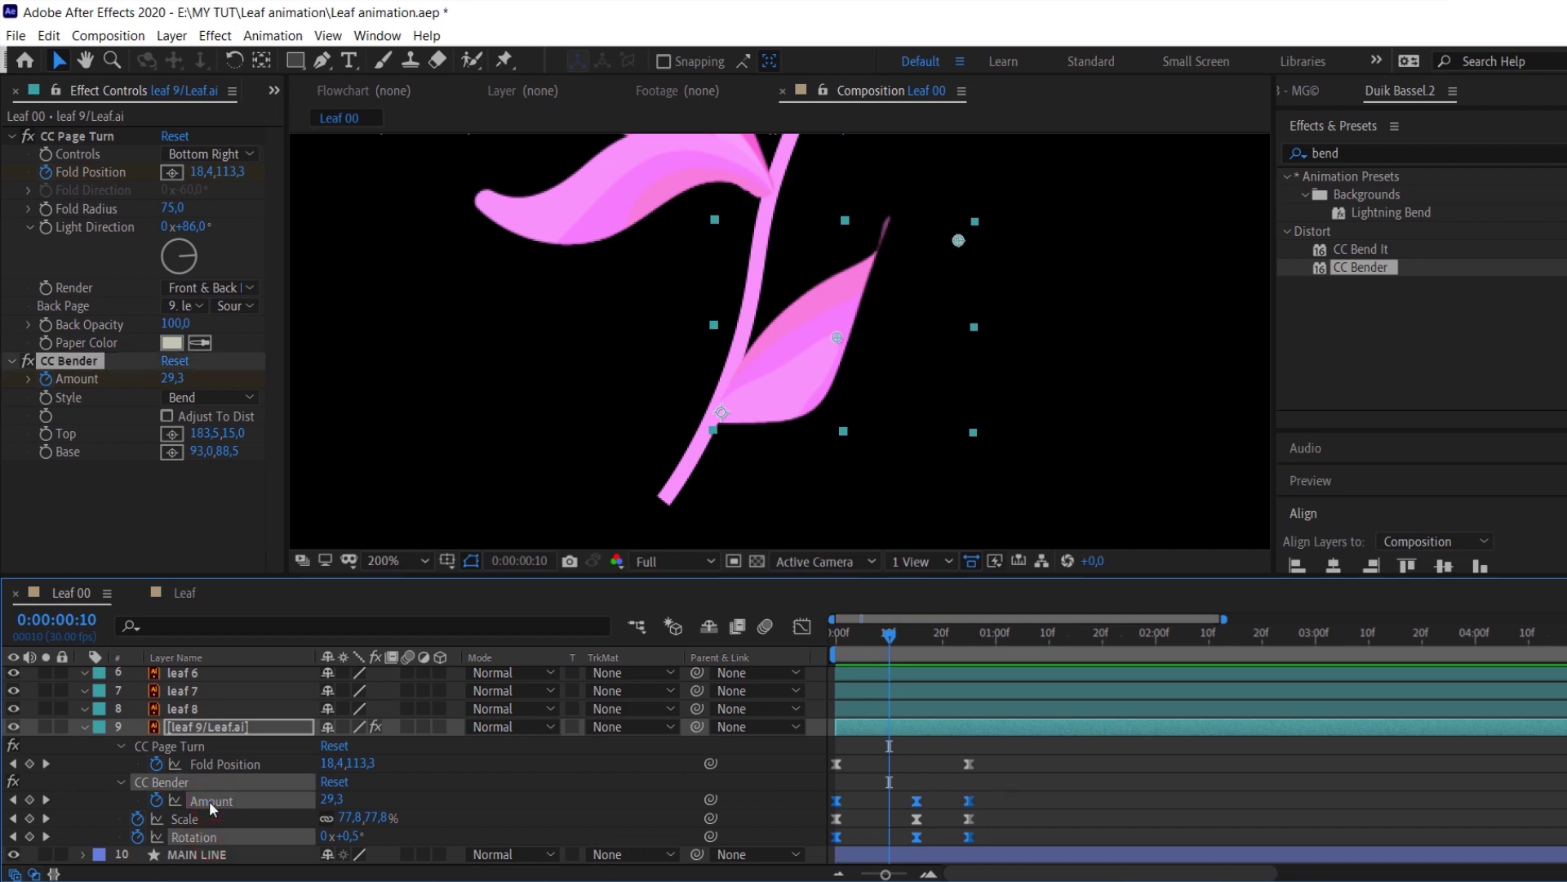
pyautogui.hotkey('alt', 'Right')
pyautogui.hotkey('alt', 'Right')
pyautogui.hotkey('alt', 'Right')
pyautogui.hotkey('alt', 'Right')
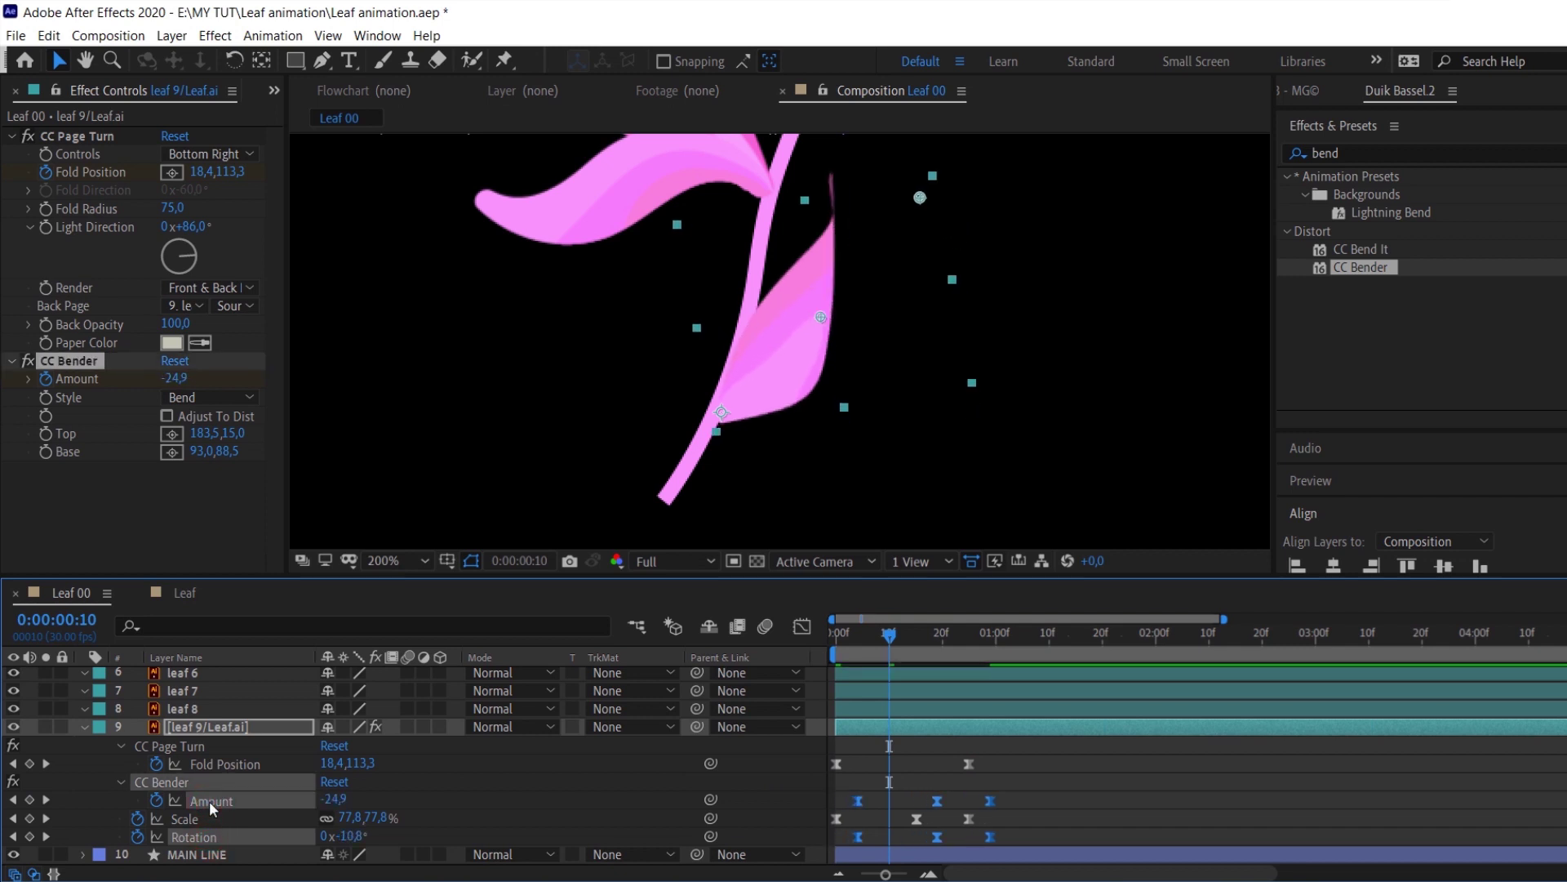
pyautogui.hotkey('alt', 'Left')
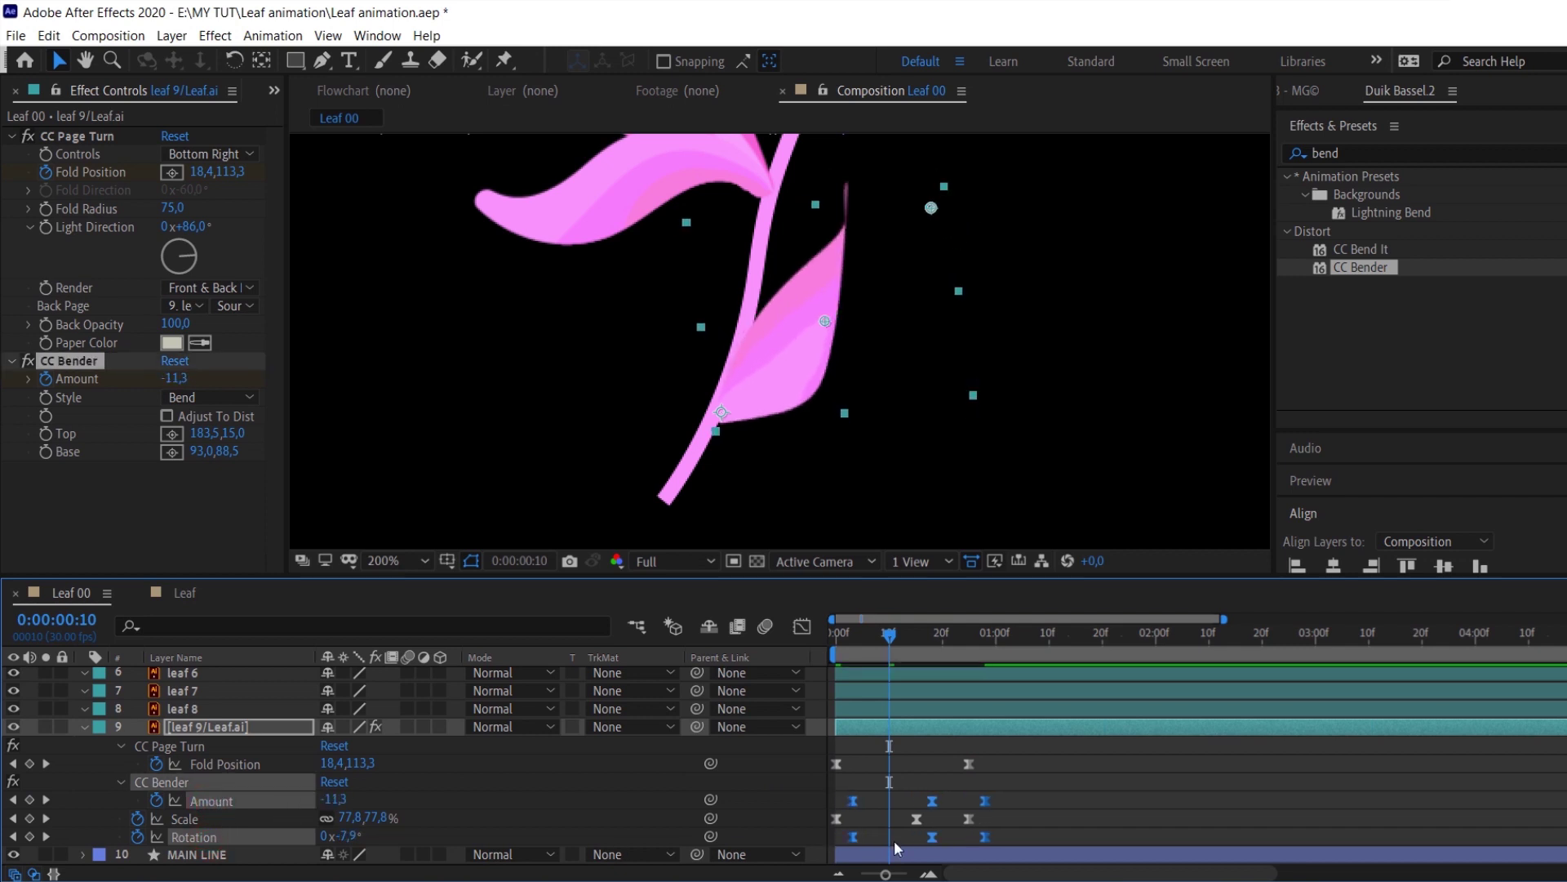
# Delay only leaf 9's CC Bender Amount keyframes by two more frames
pyautogui.moveTo(1022, 780); pyautogui.dragTo(832, 801)
pyautogui.hotkey('alt', 'Right')
pyautogui.hotkey('alt', 'Right')
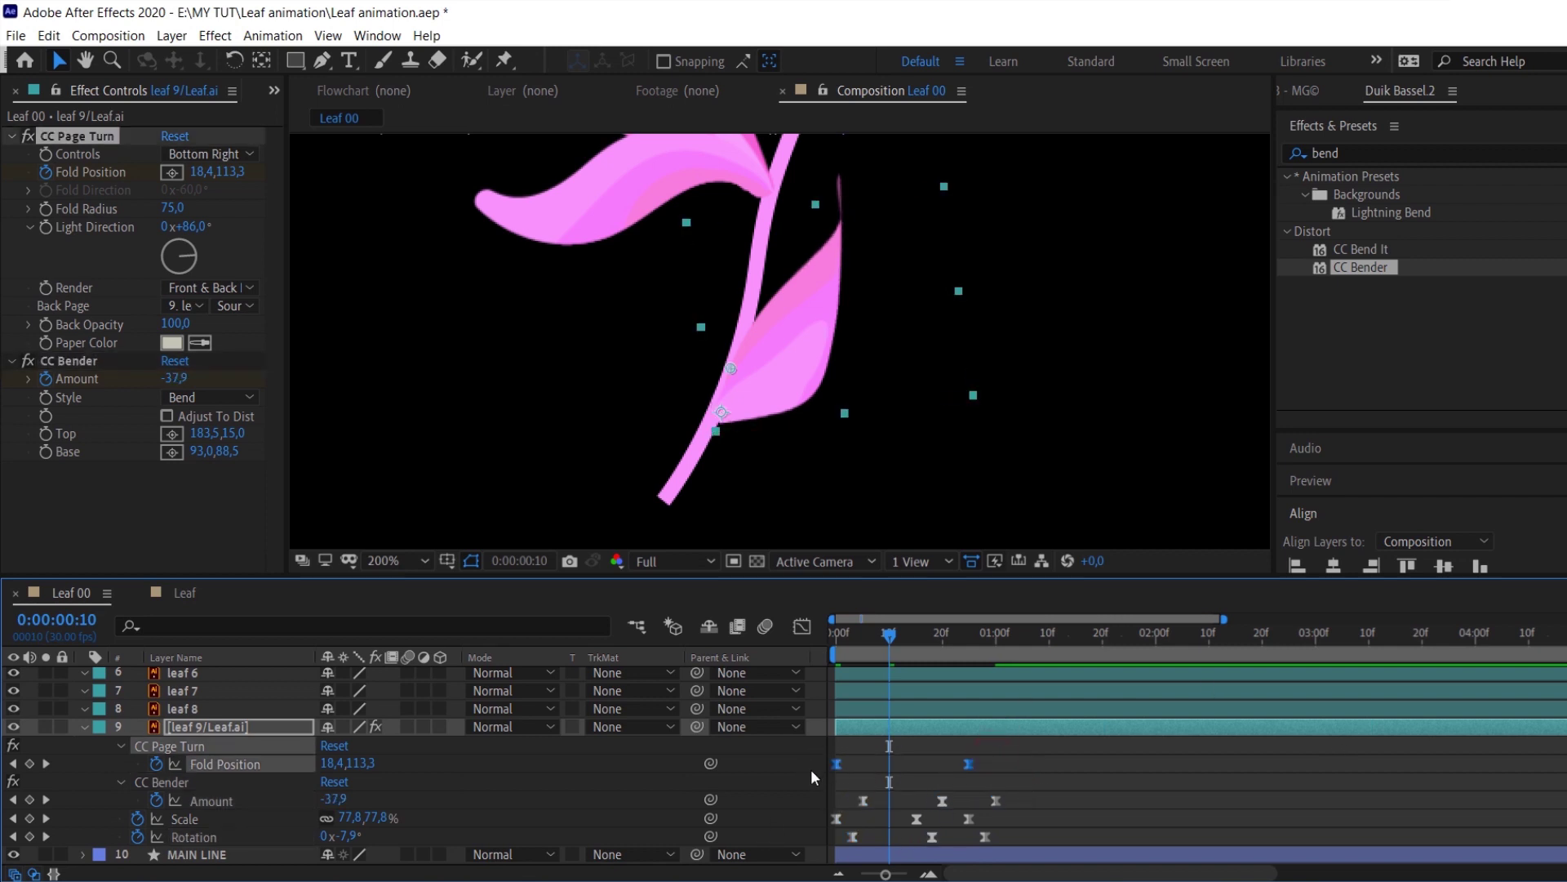
# Shift leaf 9's Fold Position keyframes so the last one sits at 0:00:01:04, and preview the animation from the start
pyautogui.moveTo(833, 762); pyautogui.dragTo(1019, 764)
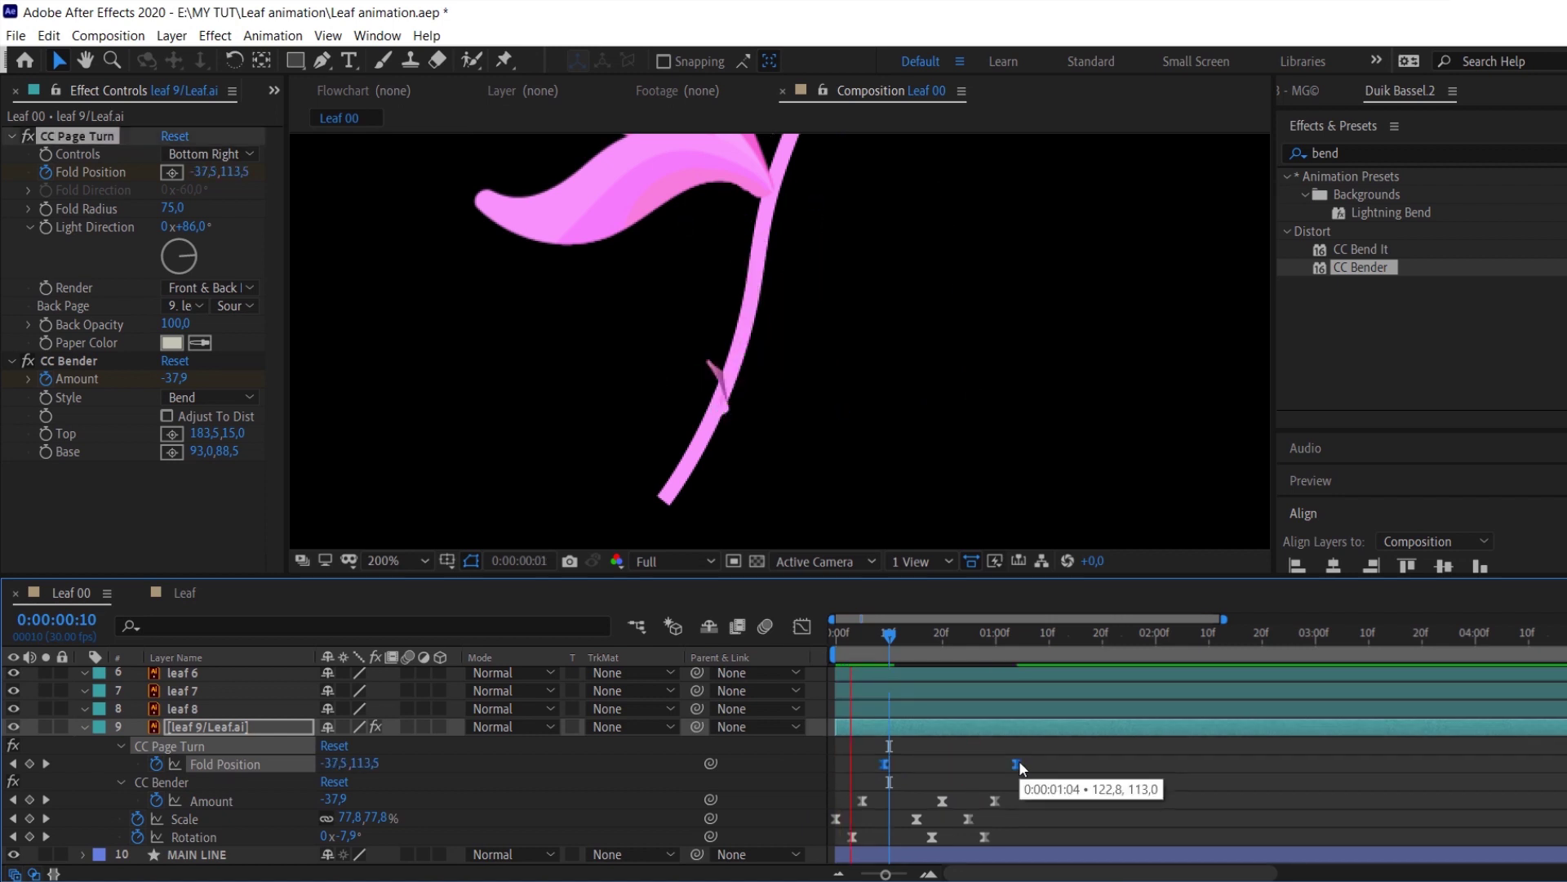
pyautogui.click(829, 634)
pyautogui.press('space')
pyautogui.press('space')
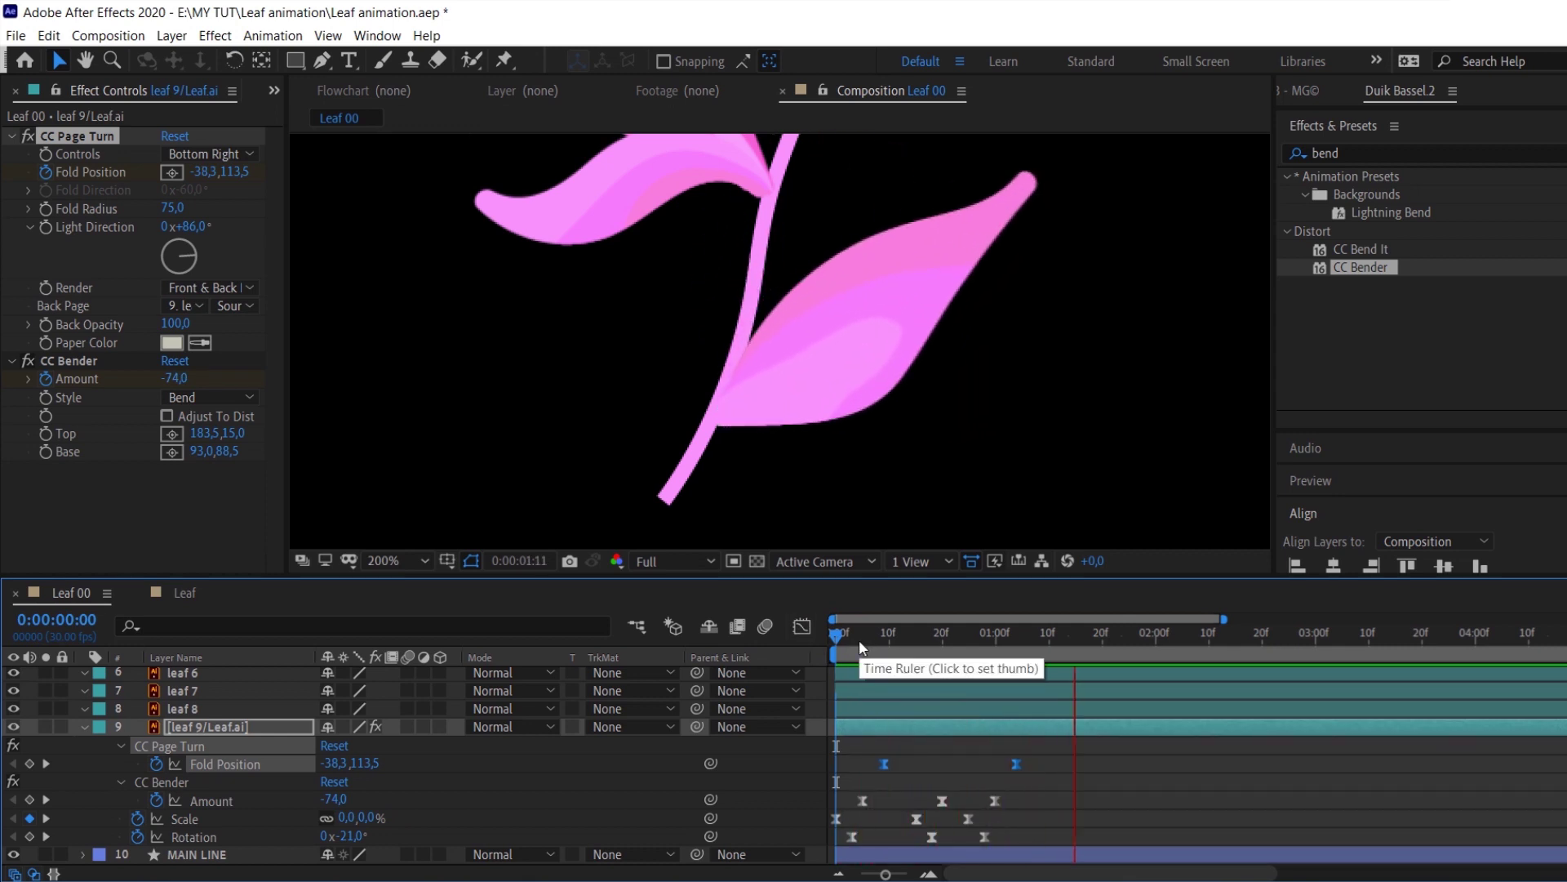
pyautogui.moveTo(859, 631); pyautogui.dragTo(790, 640)
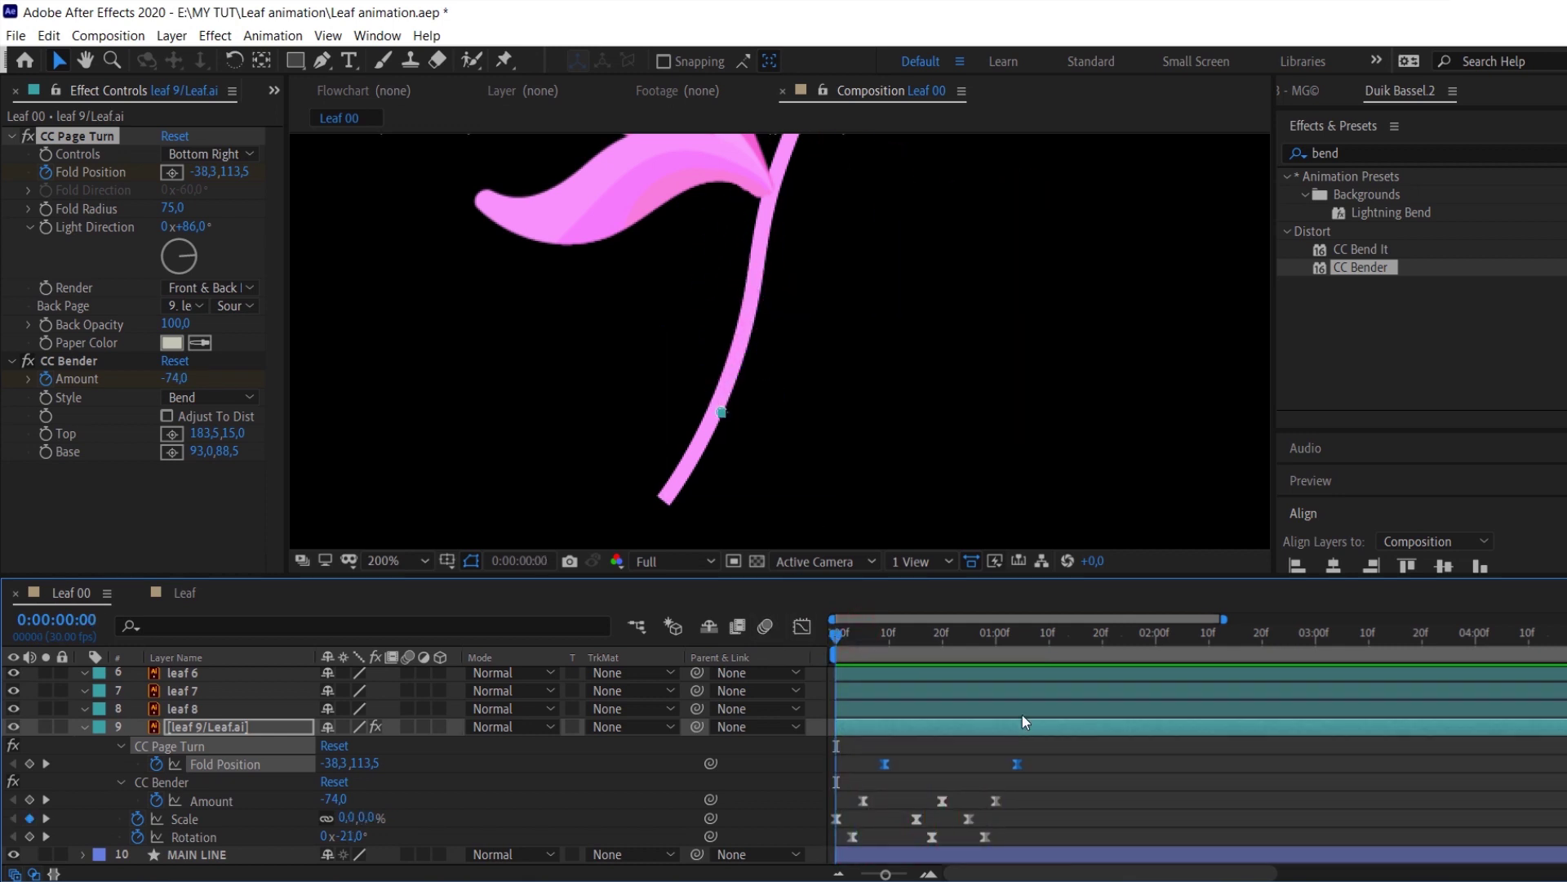
# Copy all of leaf 9's keyframes and paste them onto the leaf 8, leaf 7 and leaf 6 layers
pyautogui.moveTo(1055, 758); pyautogui.dragTo(806, 829)
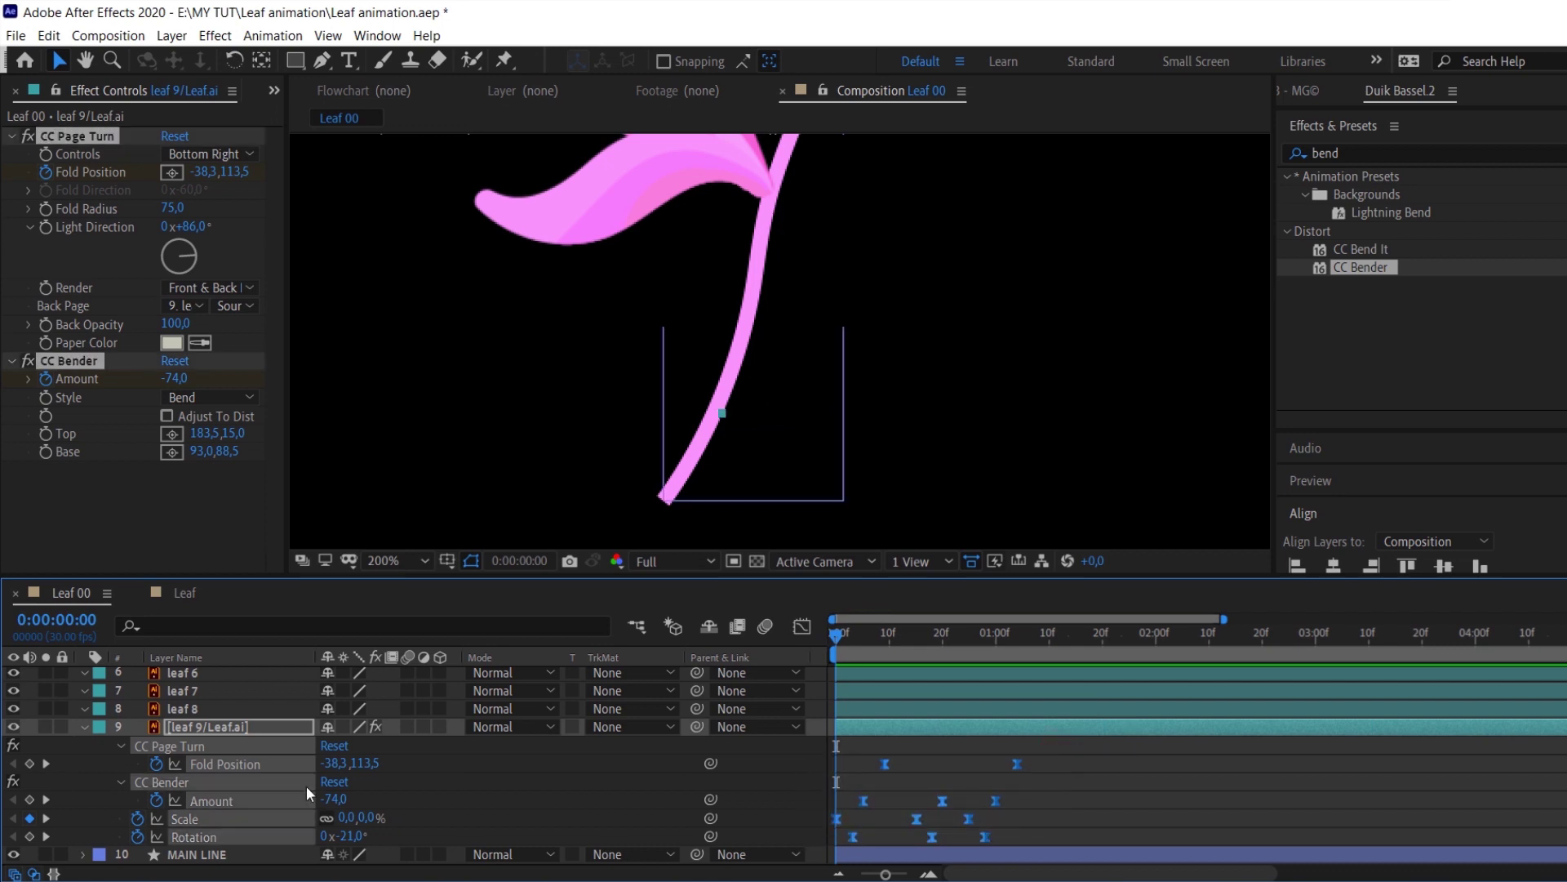
pyautogui.click(199, 710)
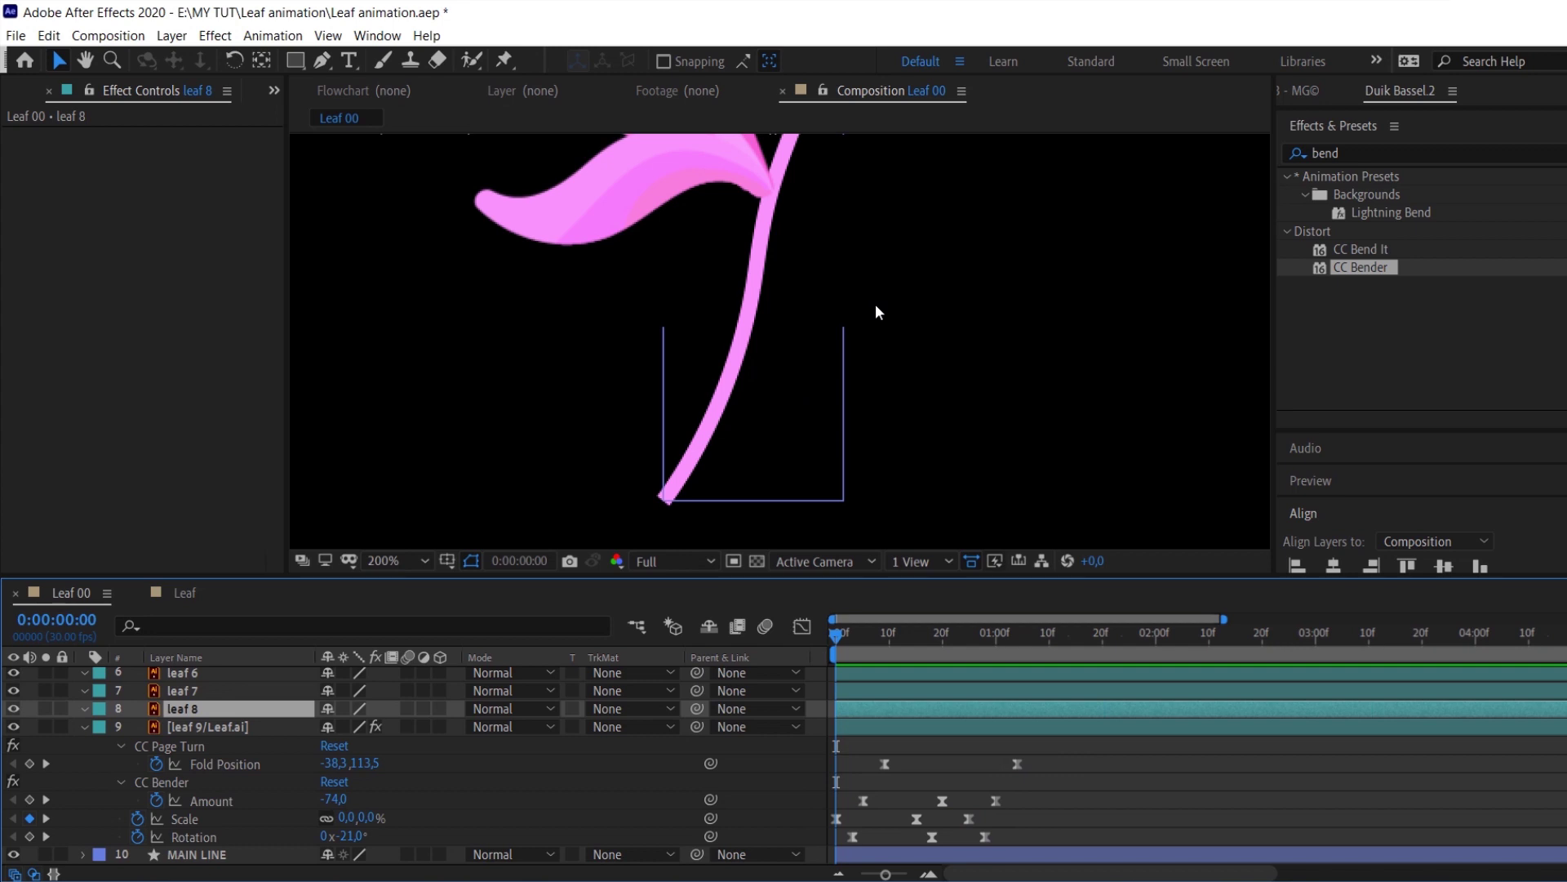
pyautogui.scroll(-3, 882, 343)
pyautogui.click(205, 702)
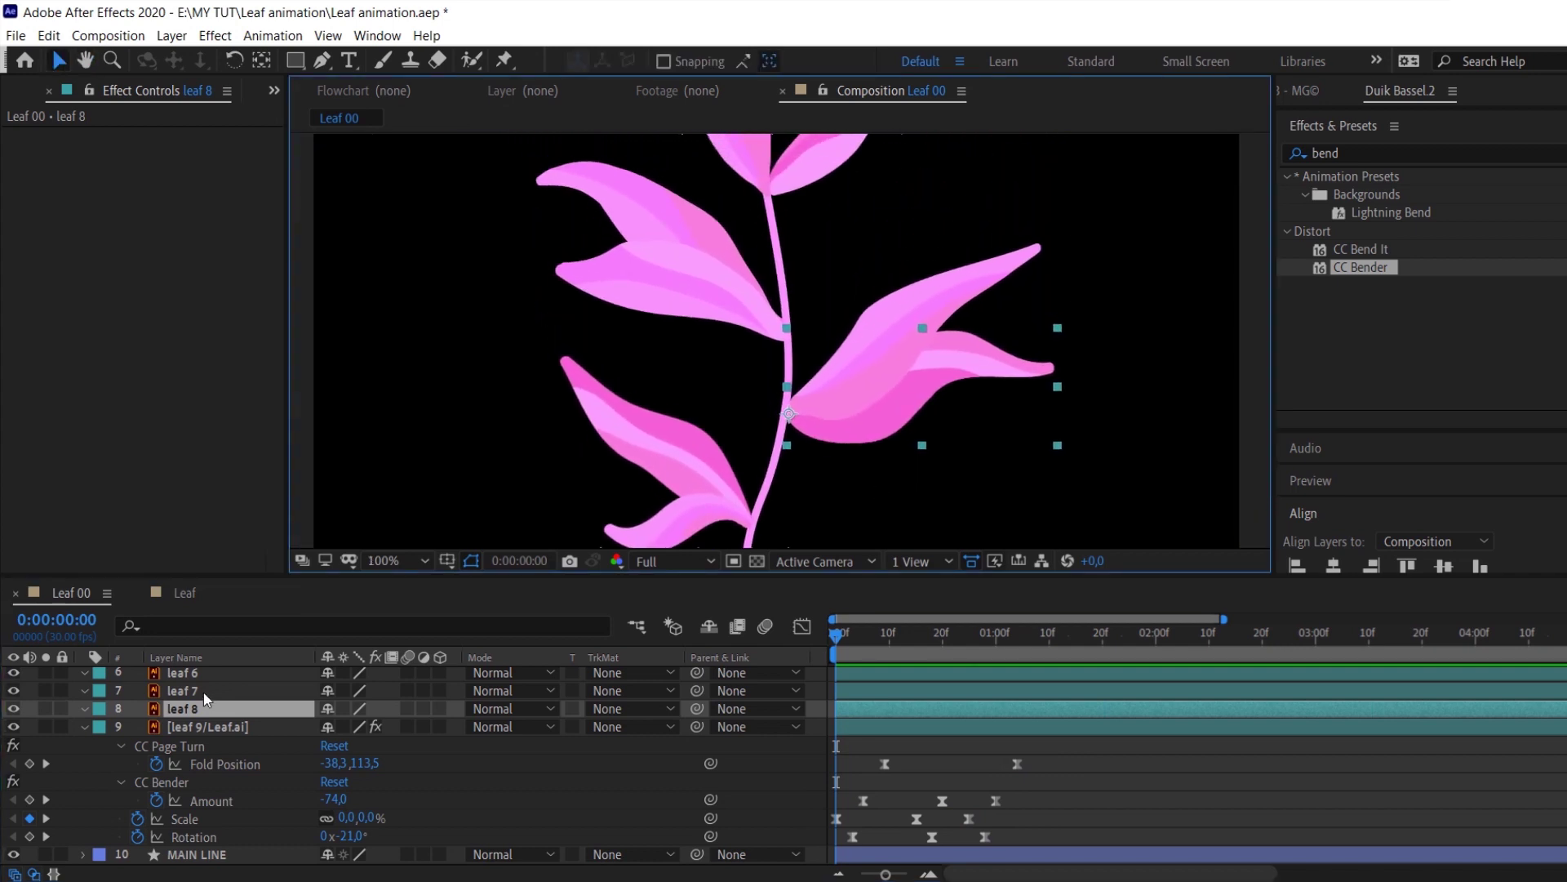
pyautogui.click(197, 690)
pyautogui.hotkey('ctrl', 'v')
pyautogui.scroll(2, 181, 743)
pyautogui.click(187, 767)
pyautogui.hotkey('ctrl', 'v')
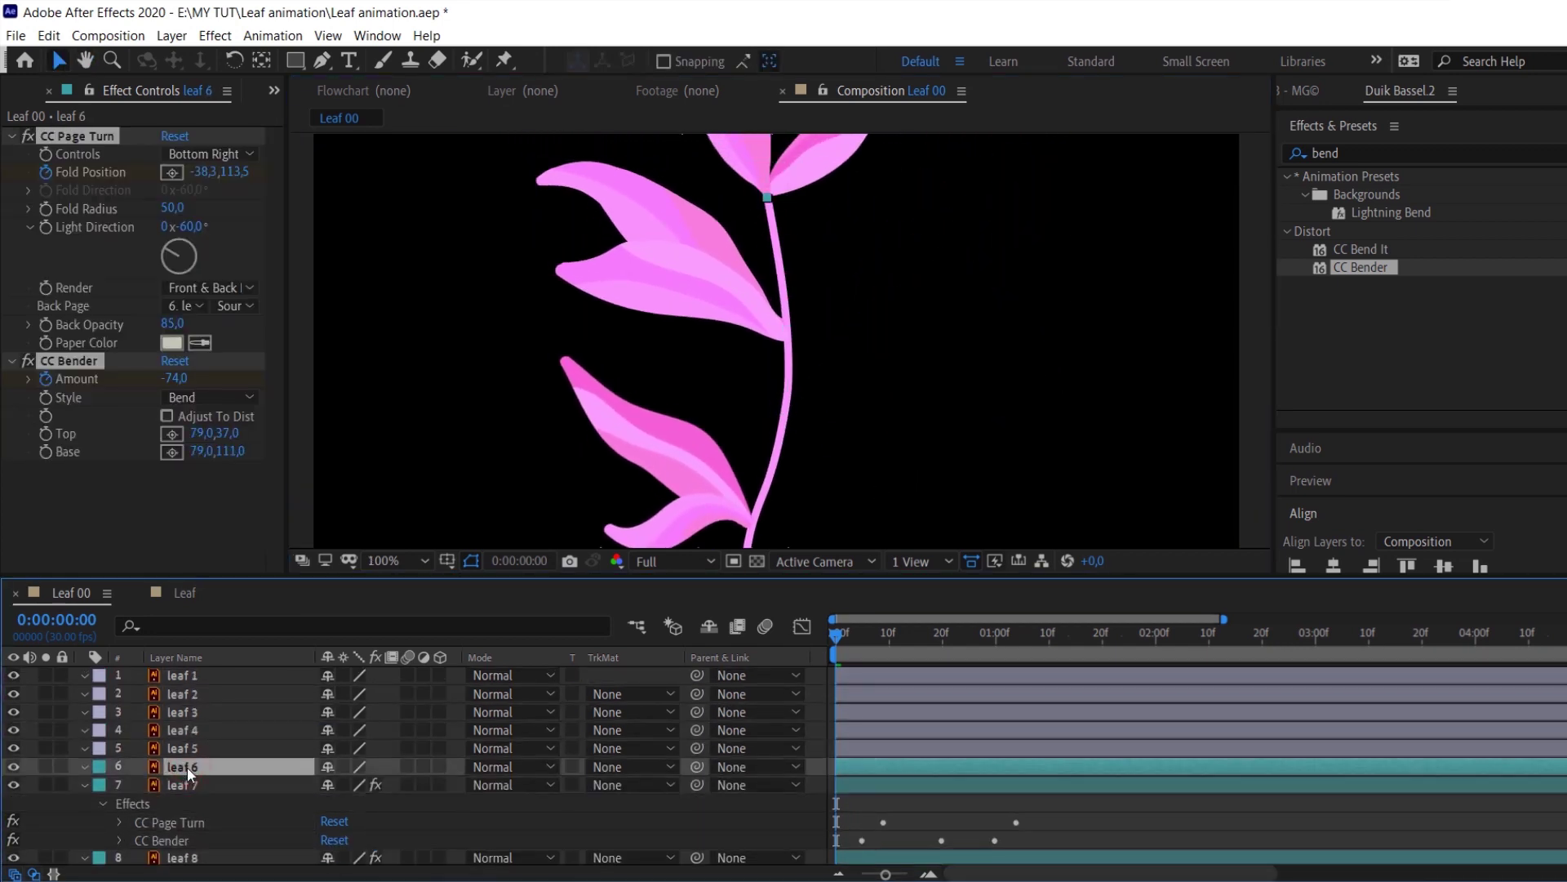
pyautogui.hotkey('ctrl', 'v')
# At 0:00:02:07, align leaf 6's CC Bender points along the leaf, with Top at 146.0, 22.0 and Base at 69.0, 92.0
pyautogui.click(1189, 658)
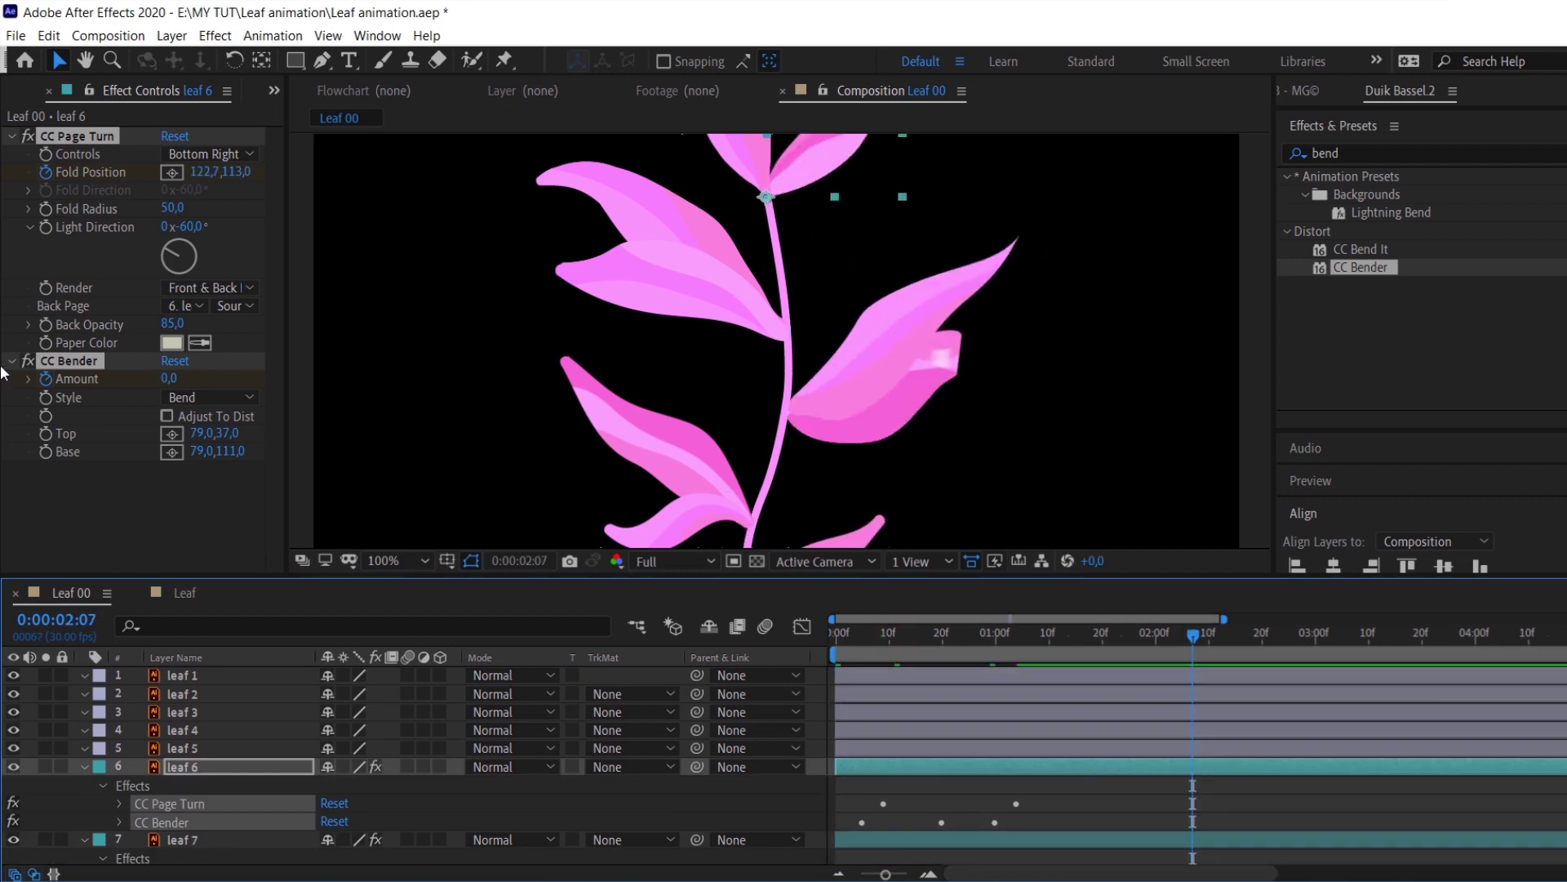
pyautogui.click(816, 336)
pyautogui.moveTo(816, 336); pyautogui.dragTo(770, 455)
pyautogui.moveTo(745, 382); pyautogui.dragTo(772, 300)
pyautogui.click(996, 767)
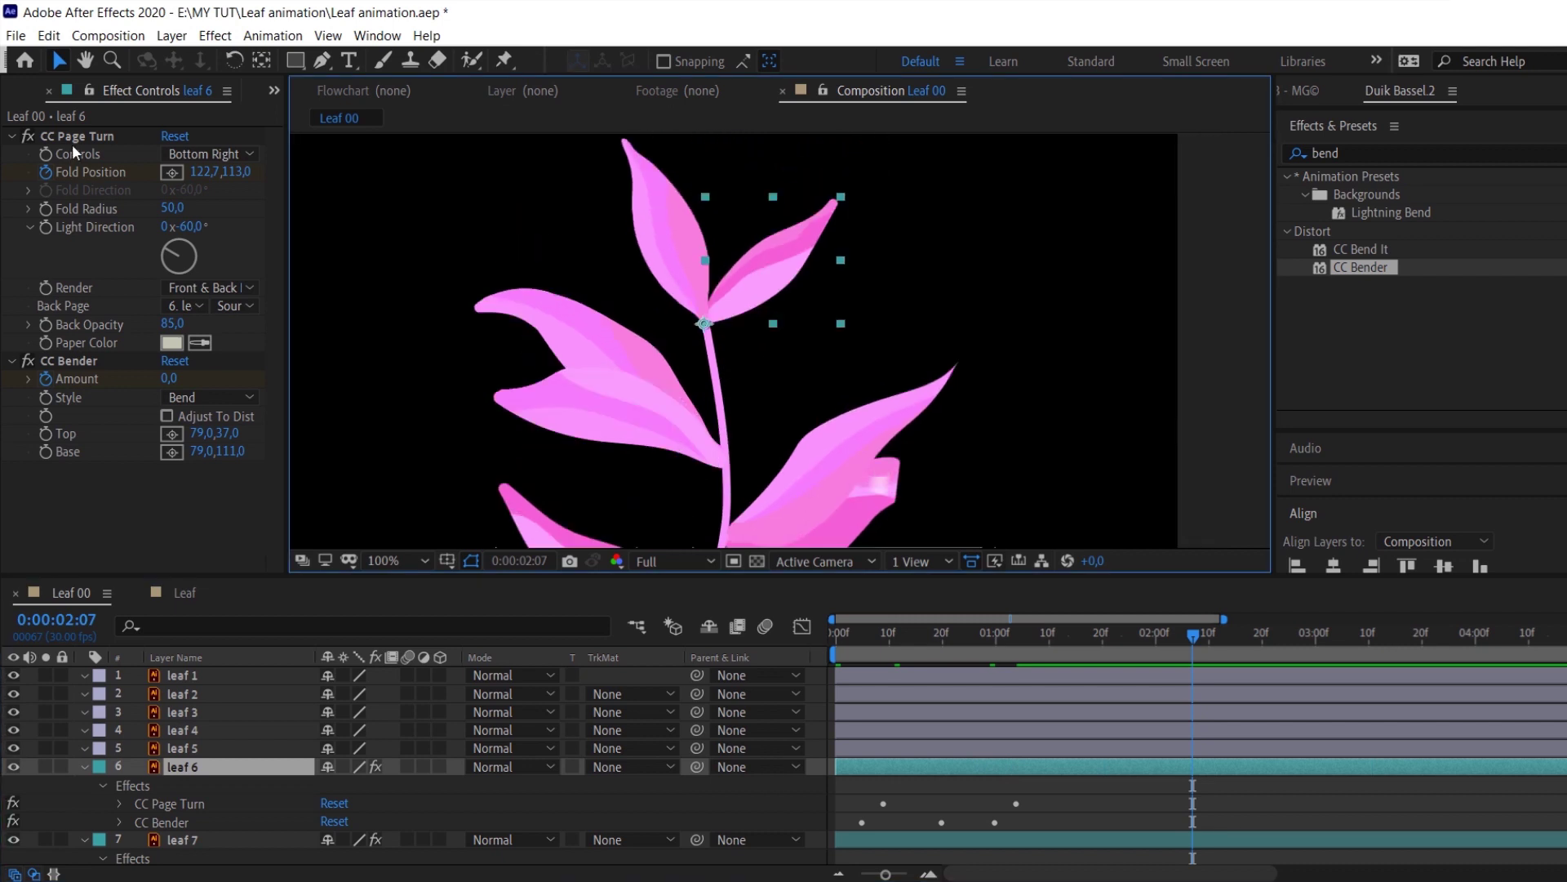
pyautogui.click(67, 360)
pyautogui.moveTo(771, 288); pyautogui.dragTo(734, 299)
pyautogui.moveTo(832, 212); pyautogui.dragTo(832, 208)
pyautogui.moveTo(844, 305); pyautogui.dragTo(855, 187)
# Align leaf 7's CC Bender points along the leaf, with Top at 244.0, 19.3 and Base at 126.0, 161.8
pyautogui.click(816, 368)
pyautogui.click(99, 362)
pyautogui.moveTo(862, 386); pyautogui.dragTo(825, 371)
pyautogui.moveTo(861, 296); pyautogui.dragTo(943, 268)
pyautogui.scroll(-3, 1026, 824)
pyautogui.click(942, 785)
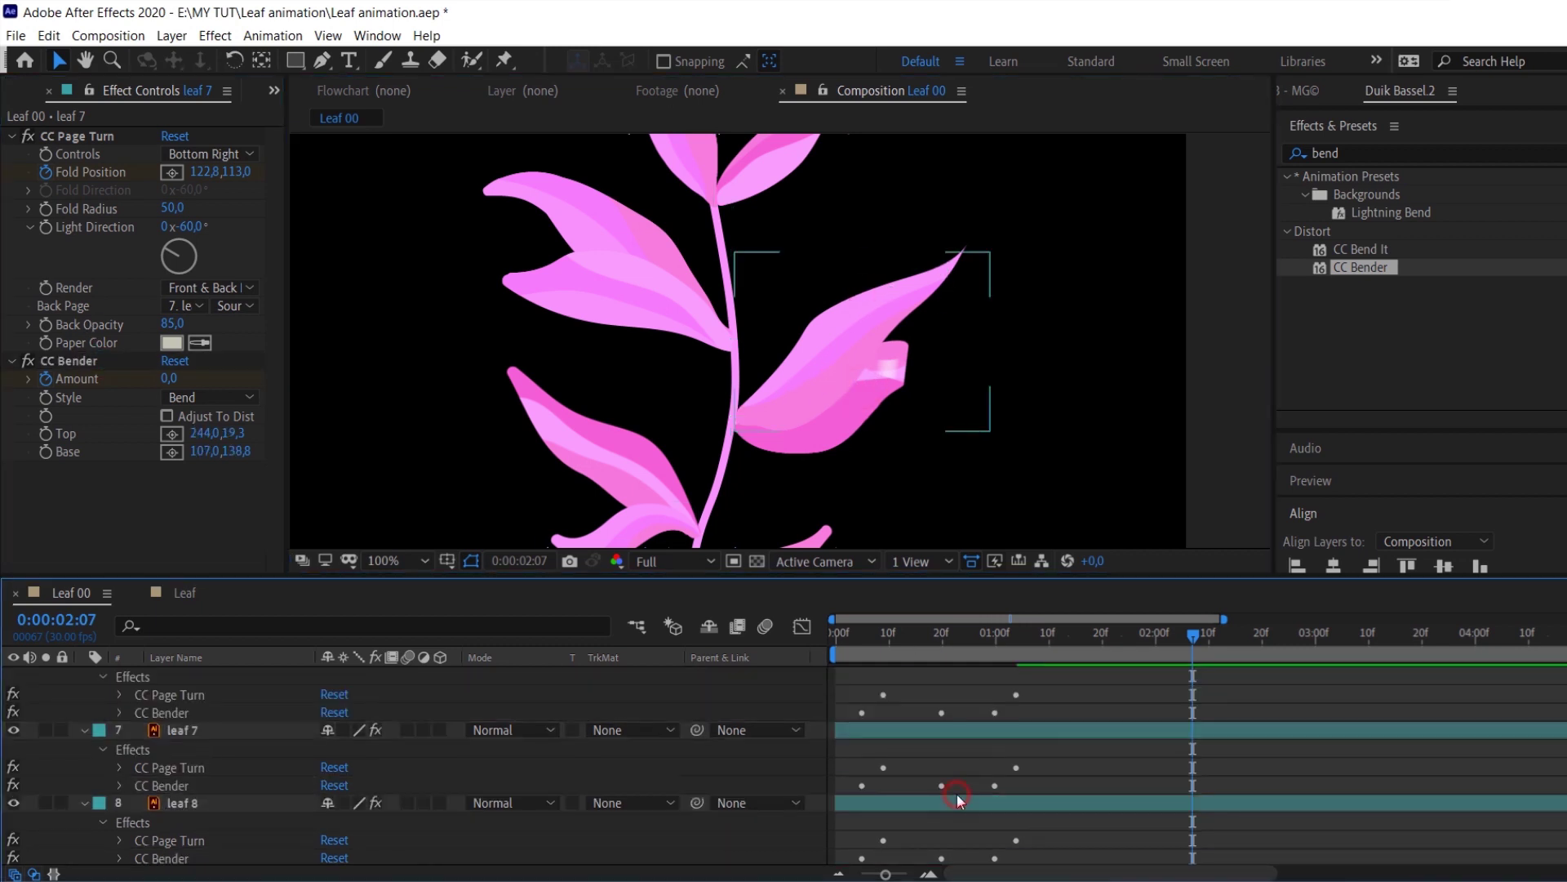
pyautogui.click(90, 360)
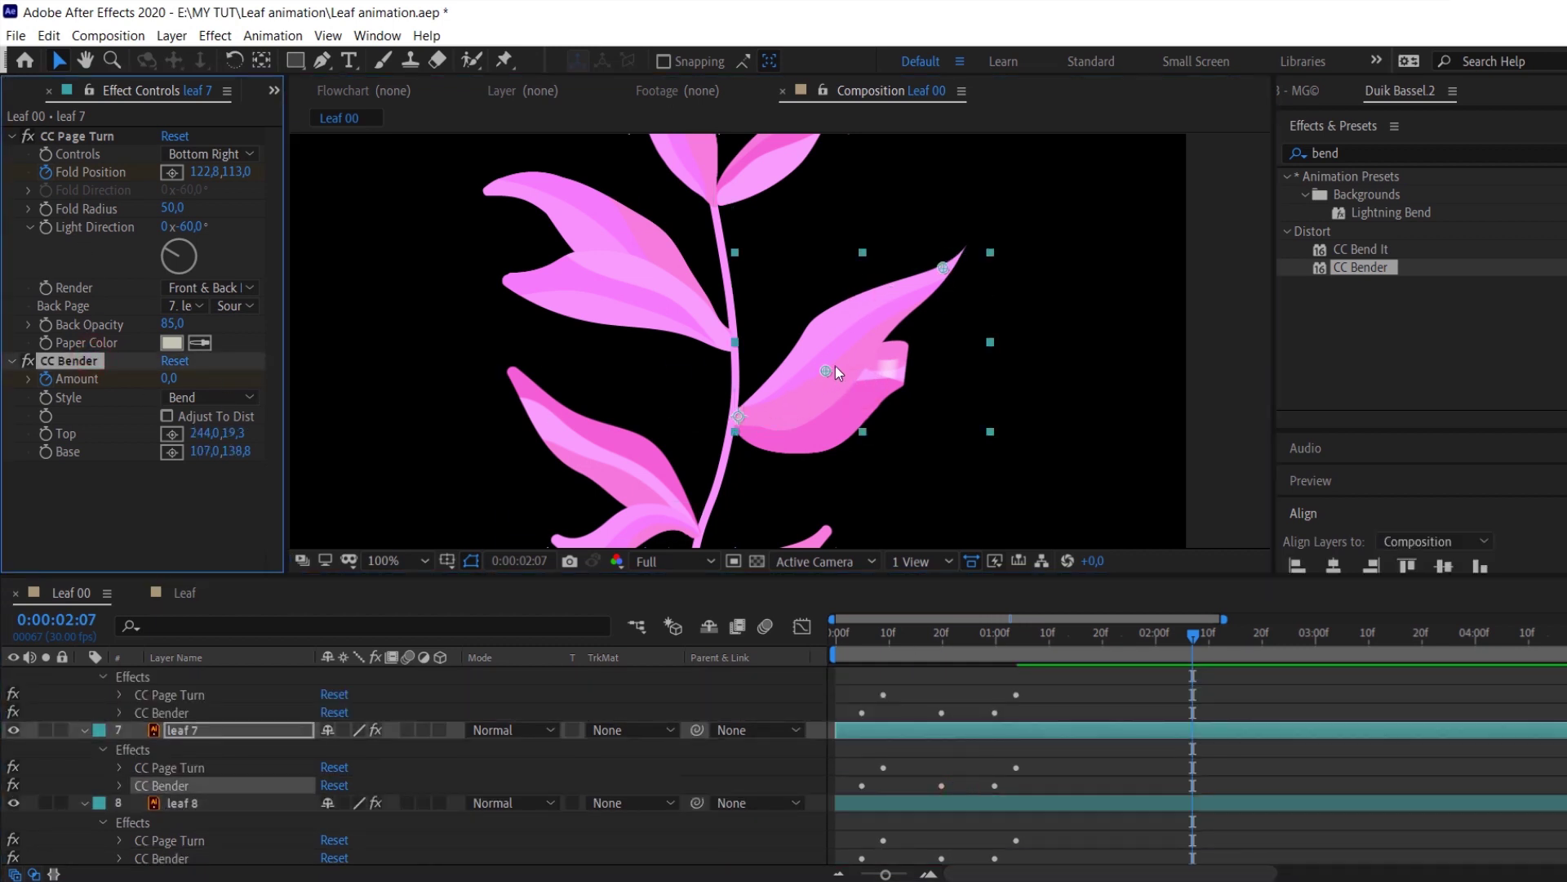
pyautogui.moveTo(833, 366)
pyautogui.mouseDown()
pyautogui.moveTo(876, 360)
pyautogui.moveTo(842, 391)
pyautogui.mouseUp()
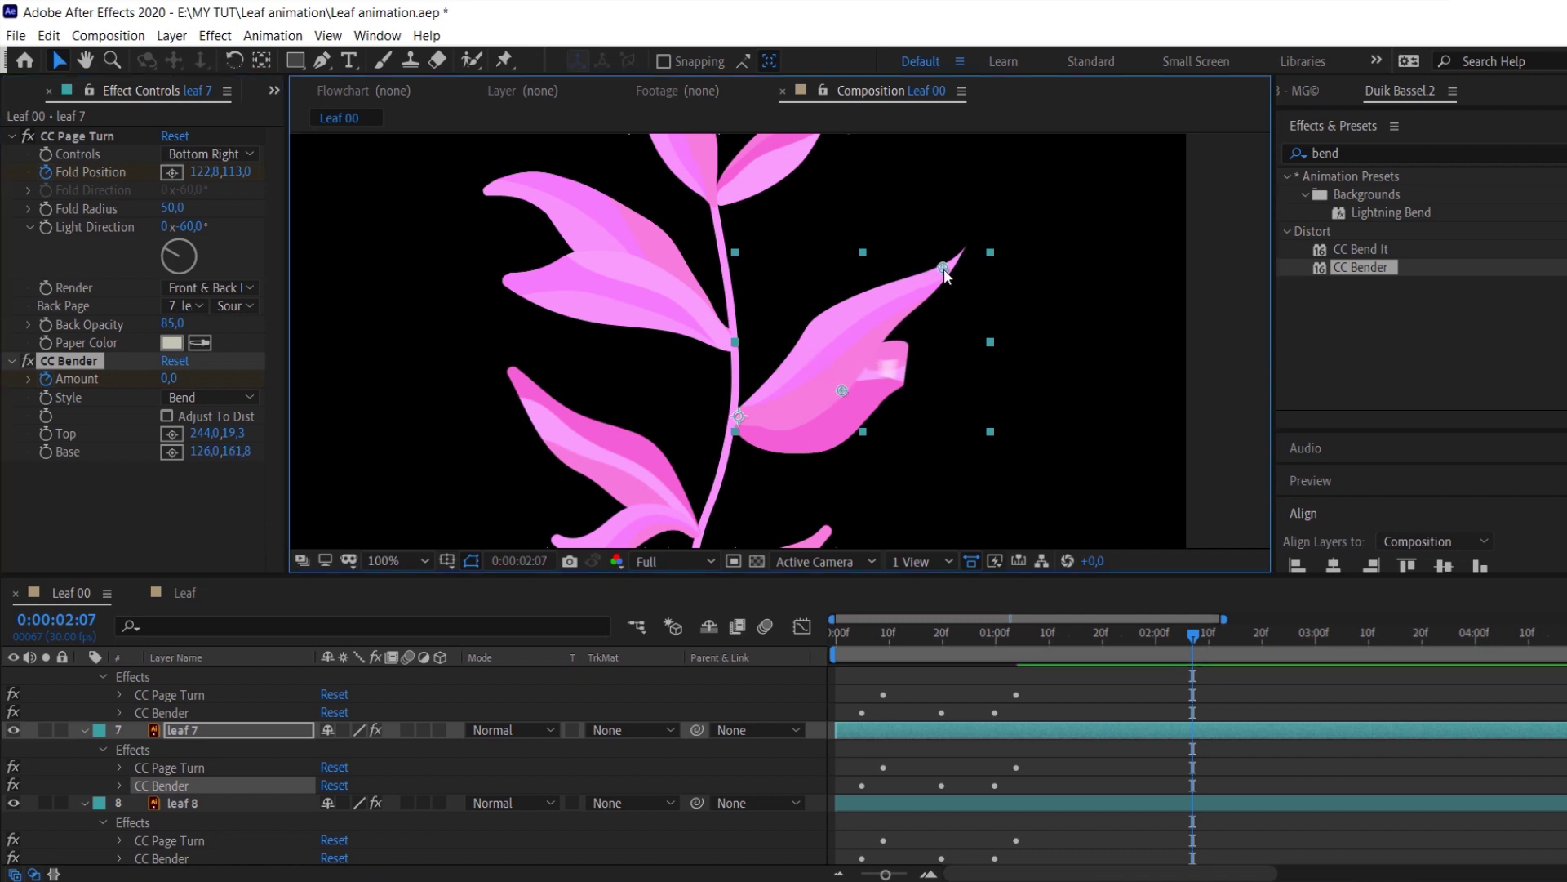
# Align leaf 8's CC Bender points along the leaf, with Top at 271.0, 15.3 and Base at 136.0, 59.8
pyautogui.click(1061, 808)
pyautogui.click(70, 360)
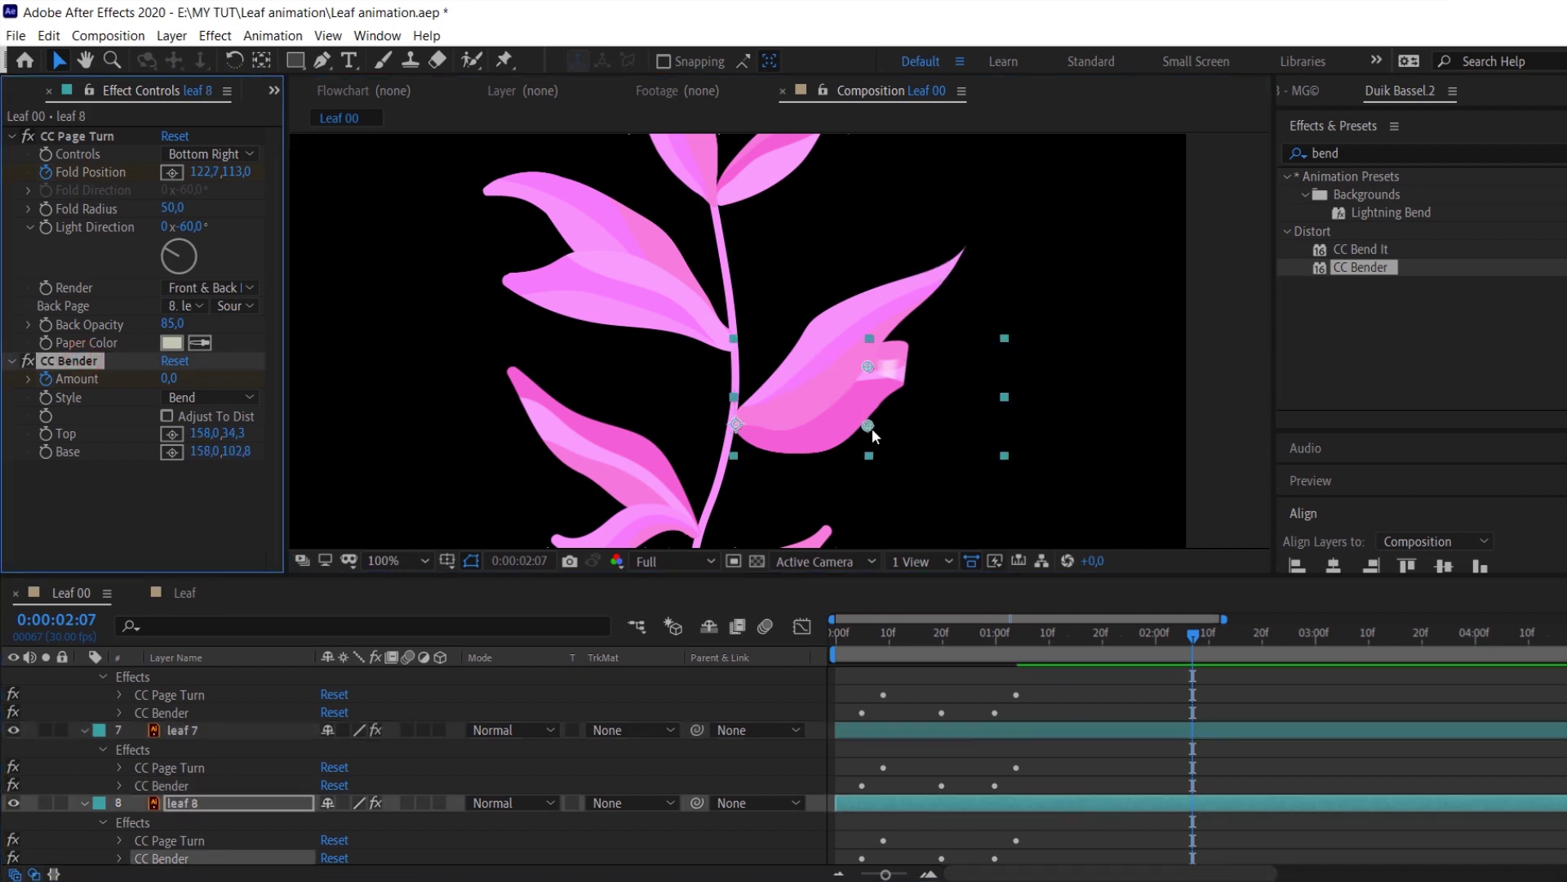
pyautogui.moveTo(868, 366); pyautogui.dragTo(963, 351)
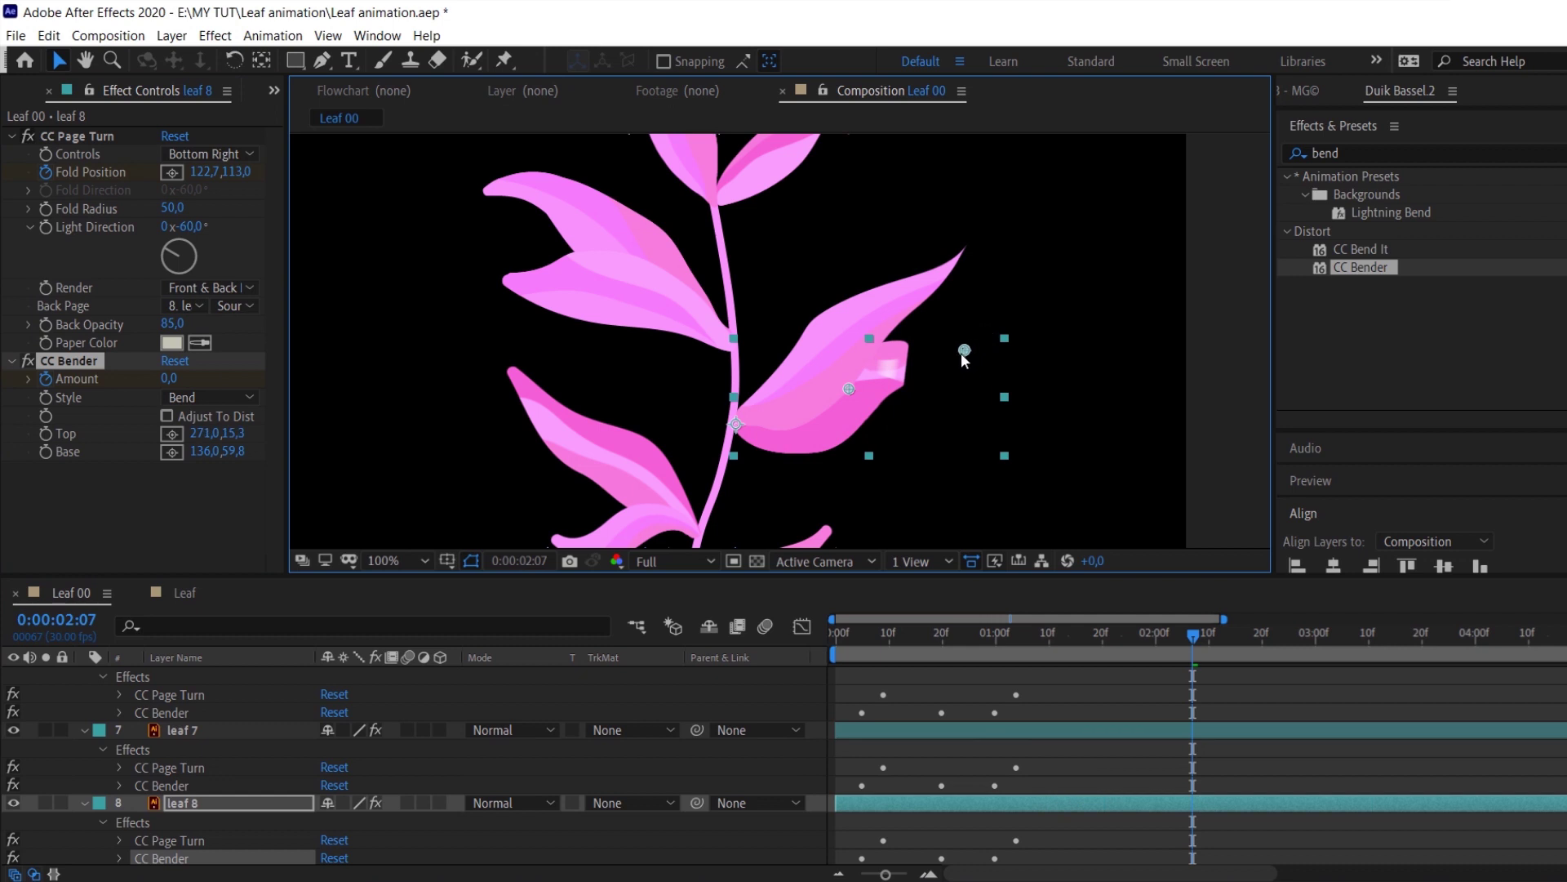
# Reveal leaf 8's keyframes and set its last CC Page Turn Fold Position keyframe, at 0:00:01:04, to 277.8, 61.0
pyautogui.scroll(-3, 1085, 715)
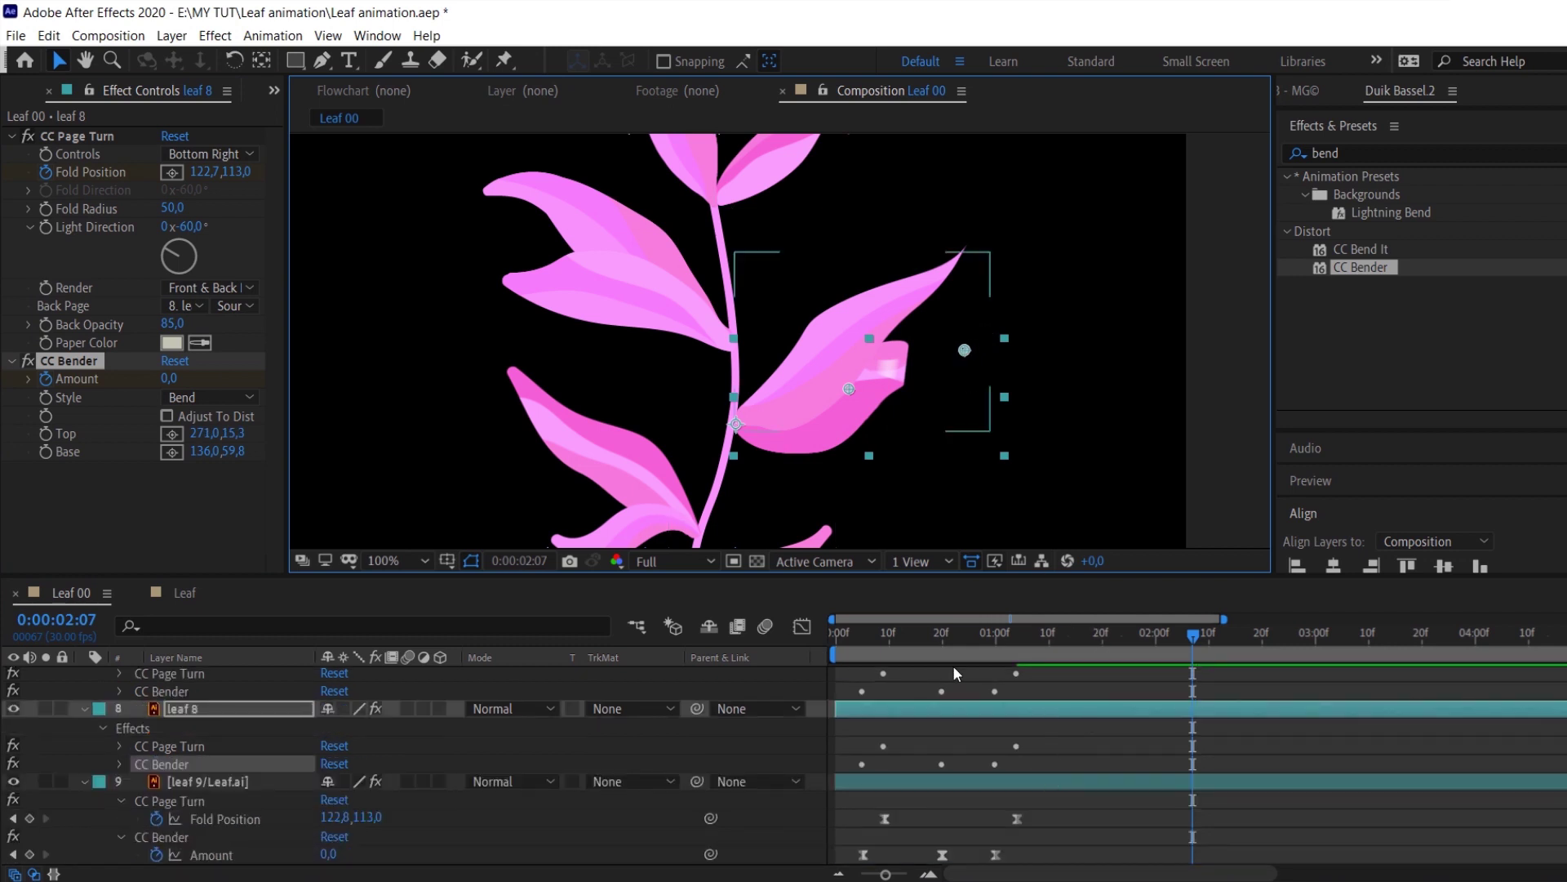
pyautogui.press('u')
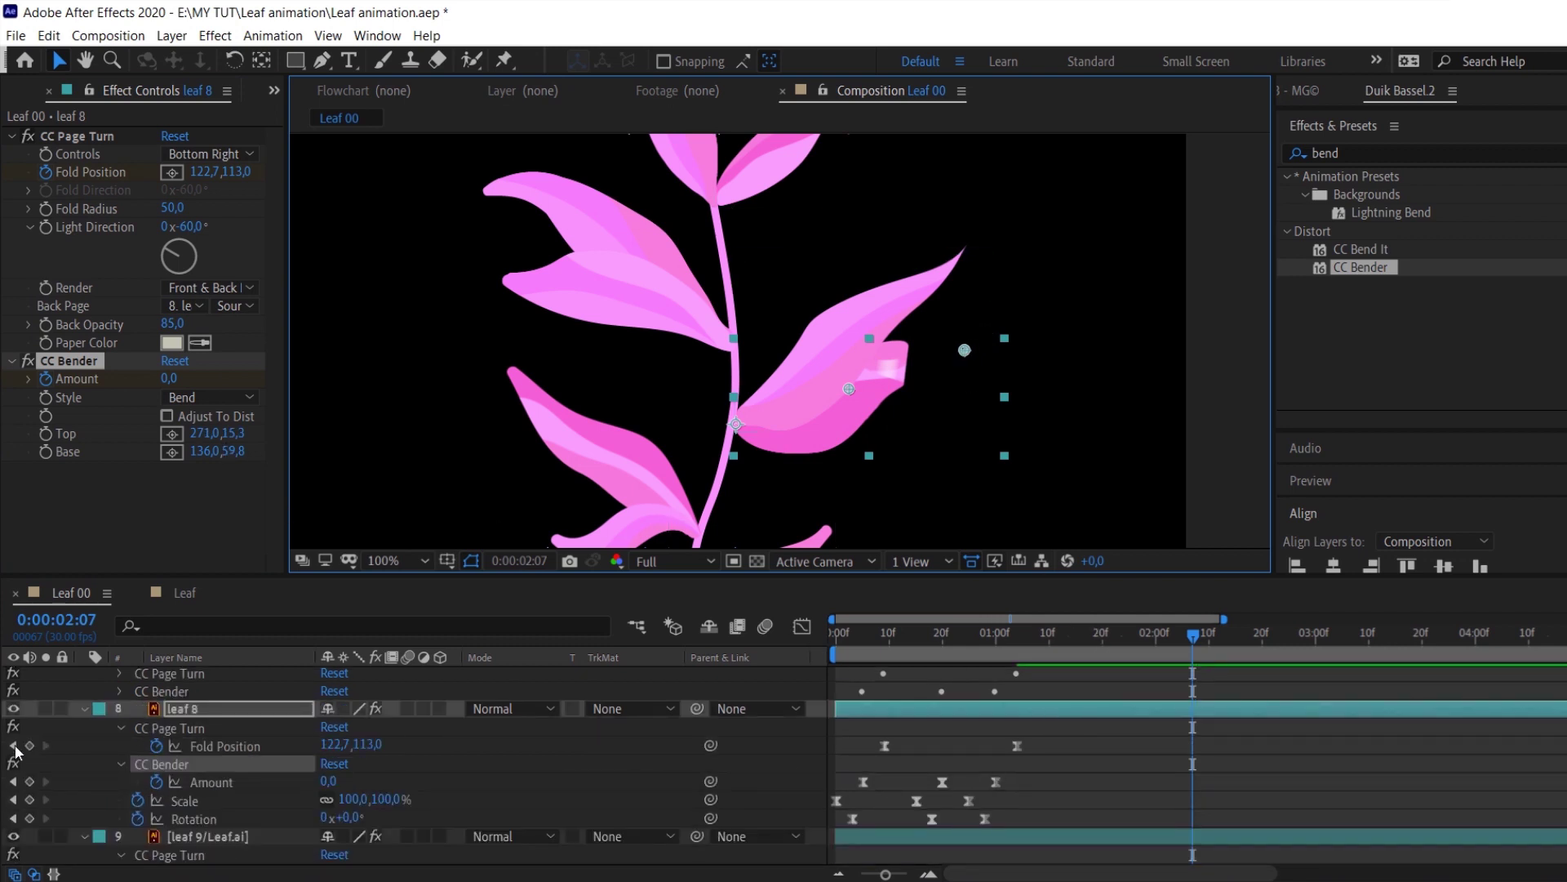
pyautogui.click(11, 745)
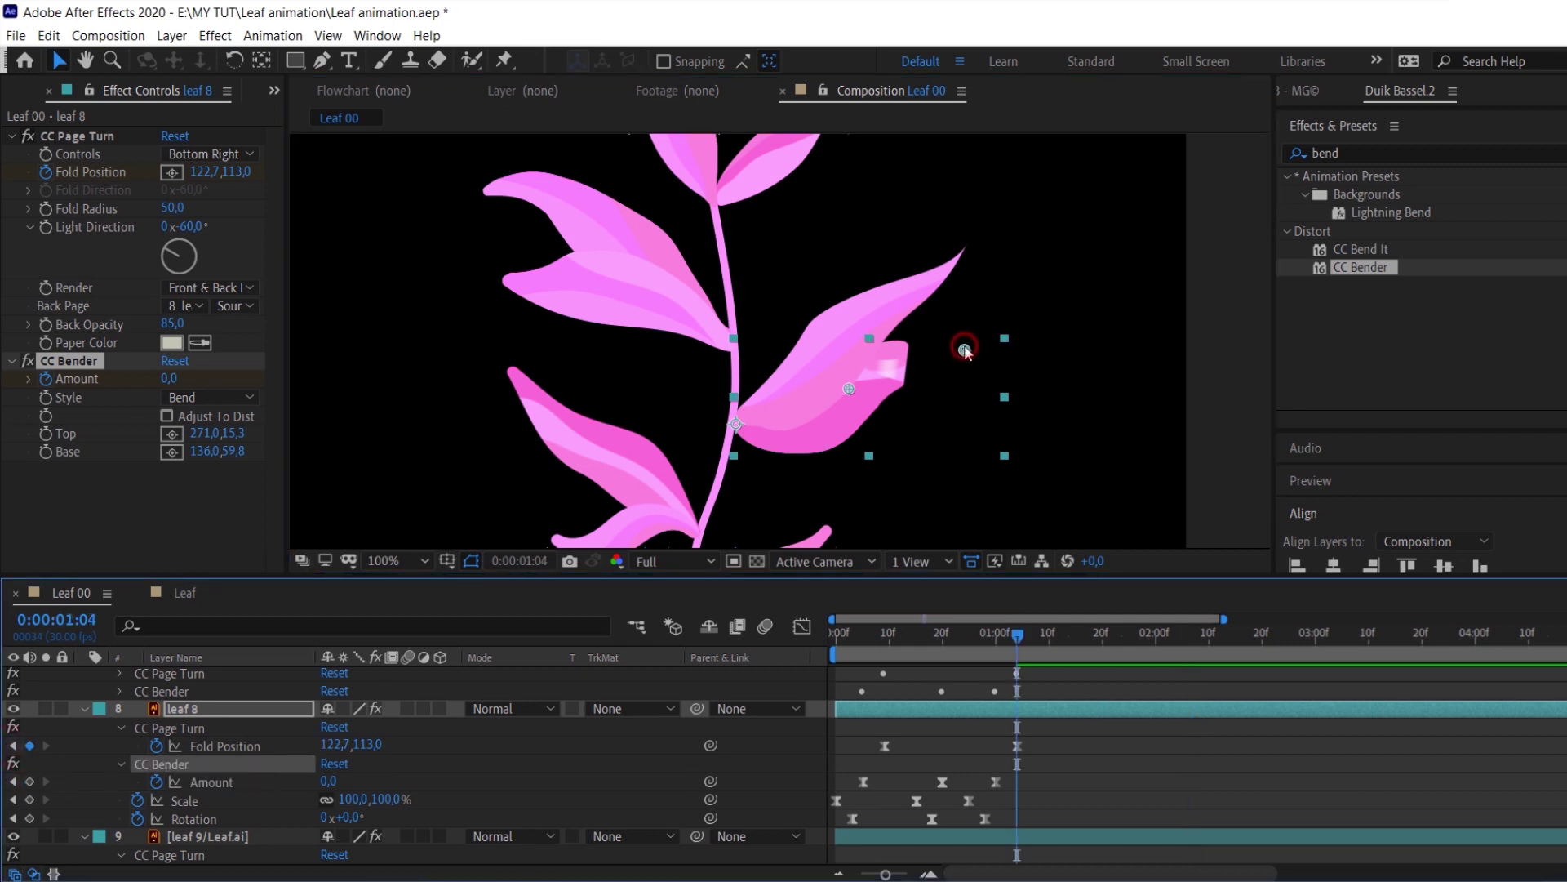
pyautogui.click(964, 350)
pyautogui.click(65, 136)
pyautogui.moveTo(837, 433); pyautogui.dragTo(966, 383)
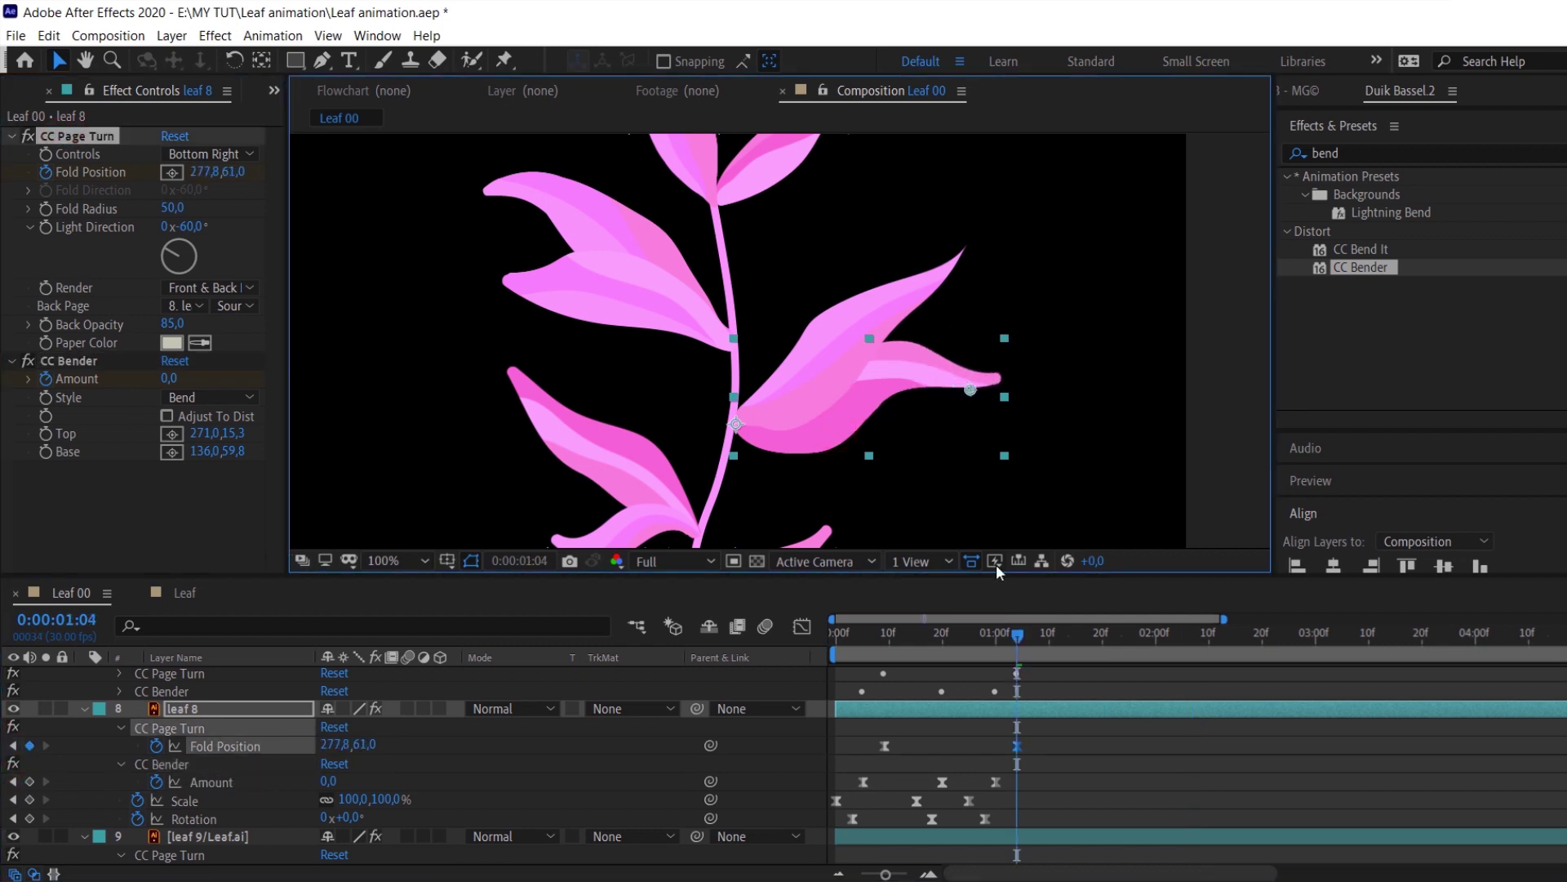
# Reveal leaf 7's keyframes and set its CC Page Turn Fold Position at 0:00:01:04 to 185.8, 123.0
pyautogui.moveTo(977, 635)
pyautogui.mouseDown()
pyautogui.moveTo(867, 636)
pyautogui.moveTo(956, 649)
pyautogui.mouseUp()
pyautogui.scroll(1, 963, 763)
pyautogui.click(966, 698)
pyautogui.click(82, 136)
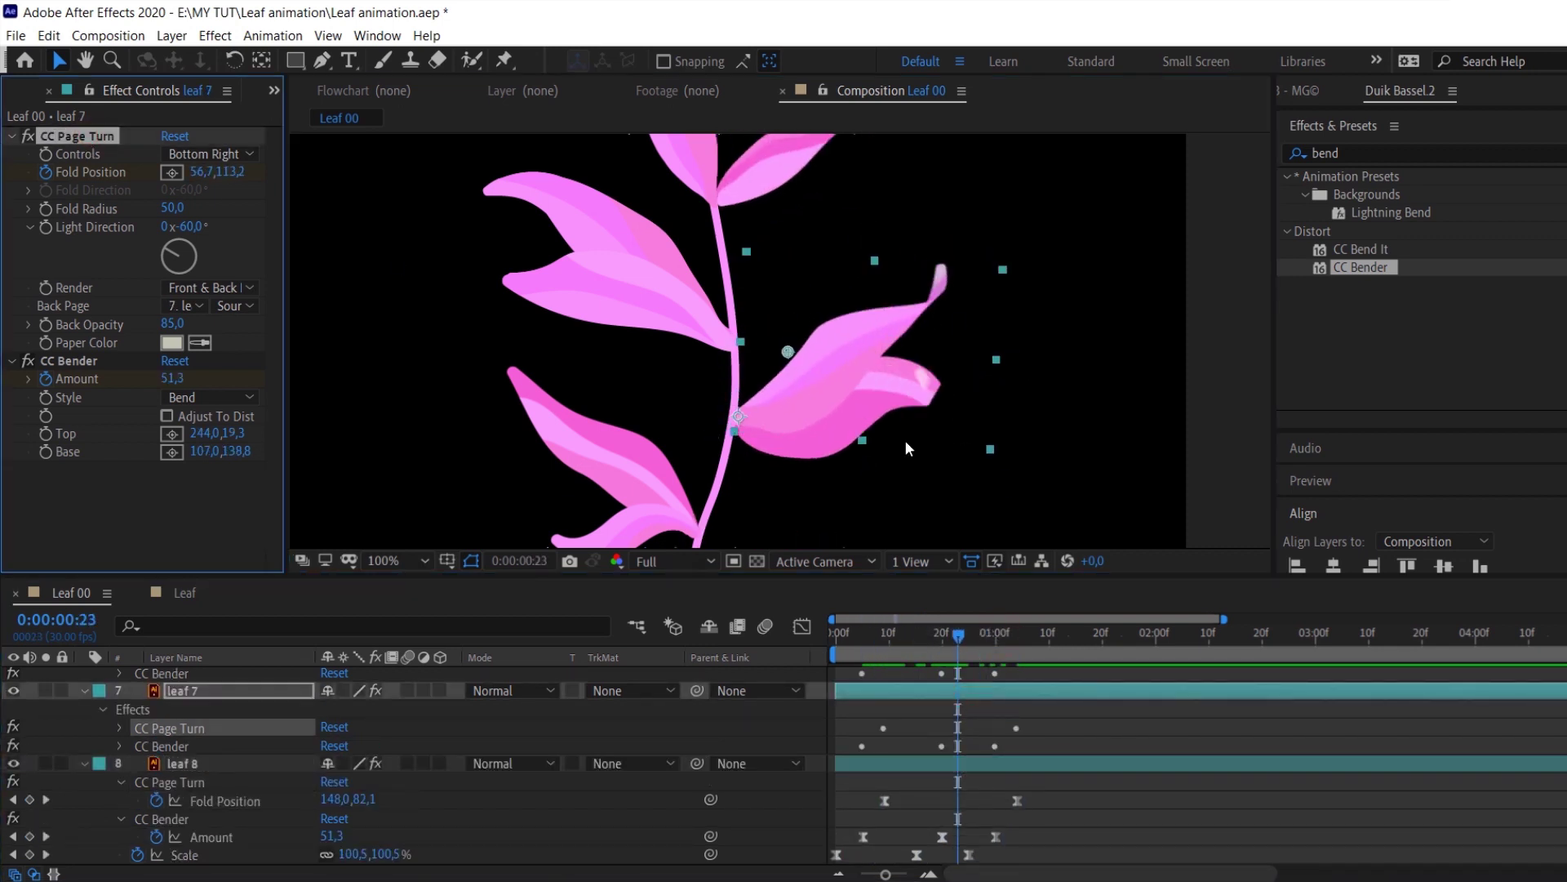
pyautogui.press('u')
pyautogui.moveTo(958, 633); pyautogui.dragTo(1017, 638)
pyautogui.moveTo(844, 350); pyautogui.dragTo(899, 361)
# Set leaf 6's CC Page Turn Fold Position at 0:00:01:04 to about 129.8, 114.0 and preview the animation from the start
pyautogui.moveTo(845, 342); pyautogui.dragTo(866, 484)
pyautogui.click(821, 276)
pyautogui.click(79, 136)
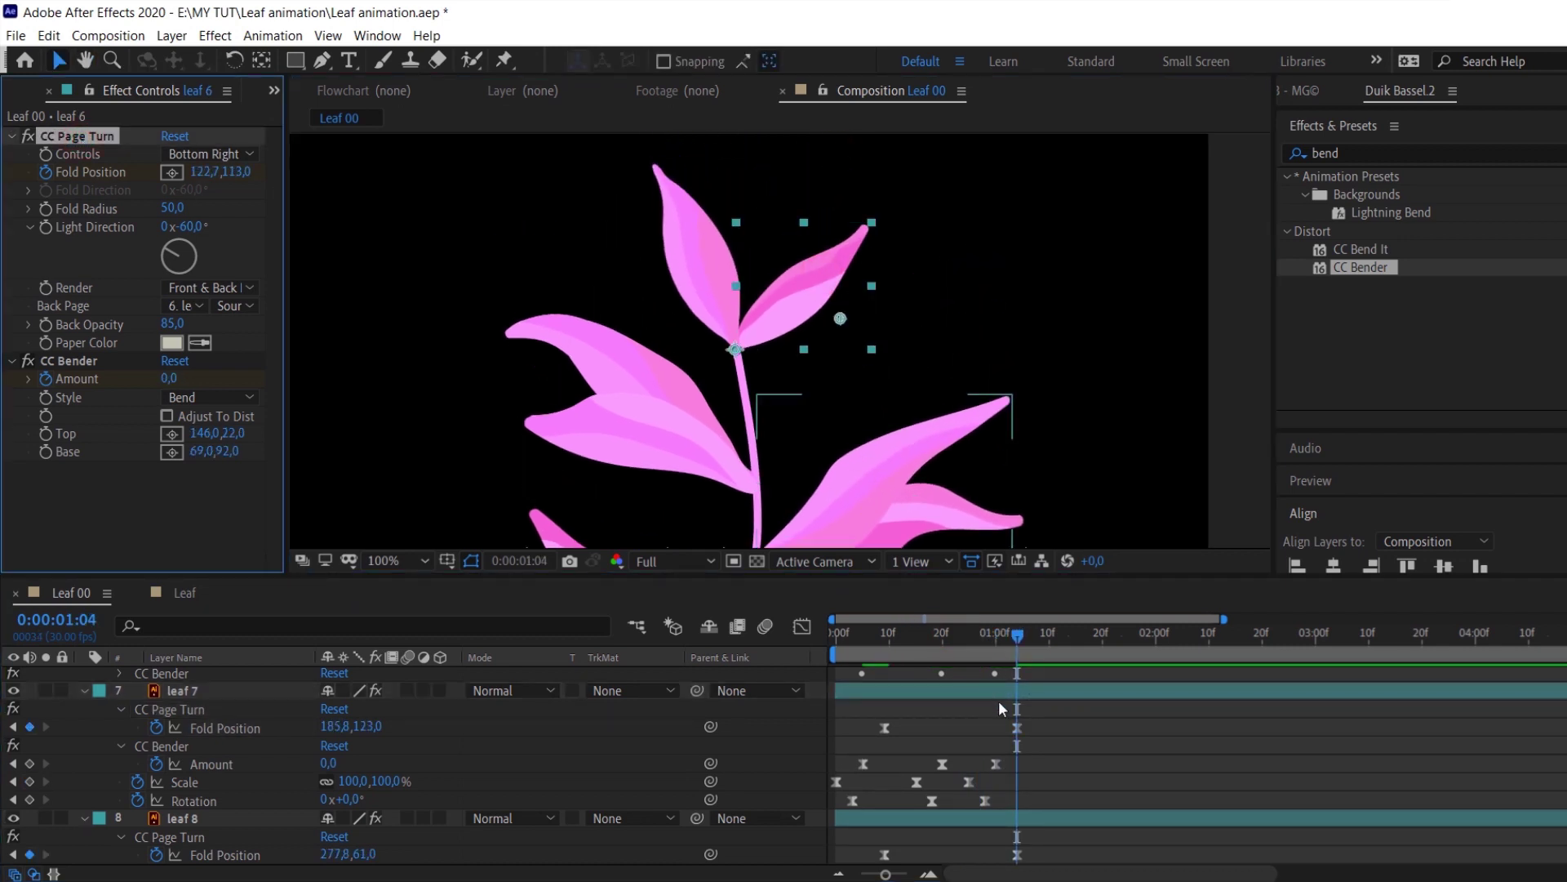
pyautogui.scroll(3, 1002, 707)
pyautogui.moveTo(839, 318); pyautogui.dragTo(845, 316)
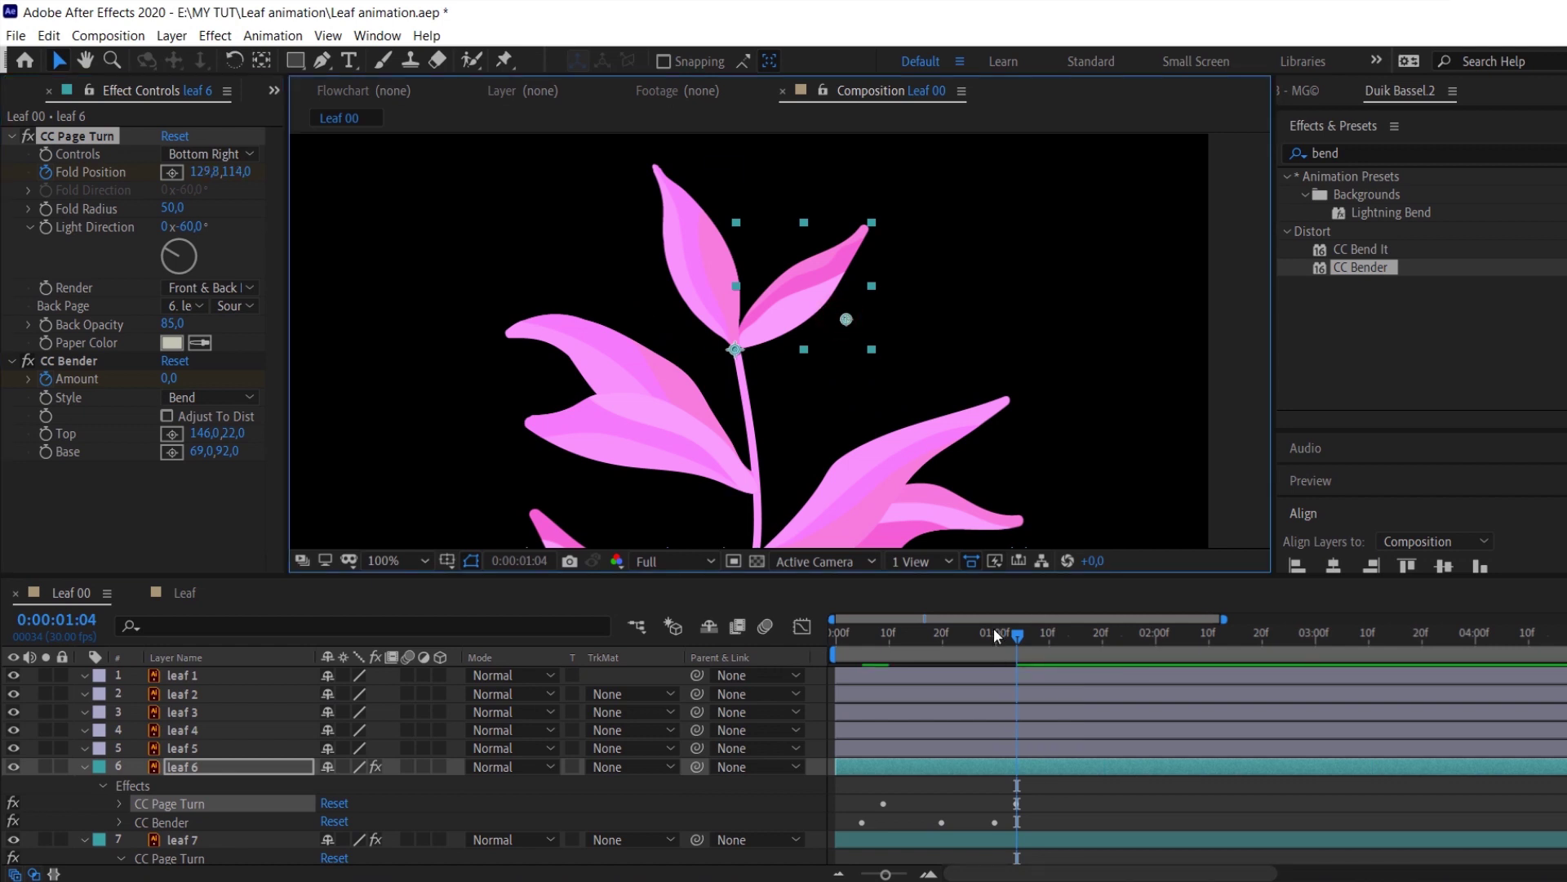
pyautogui.moveTo(993, 630); pyautogui.dragTo(835, 630)
pyautogui.moveTo(945, 312); pyautogui.dragTo(898, 323)
pyautogui.scroll(-1, 898, 323)
pyautogui.press('space')
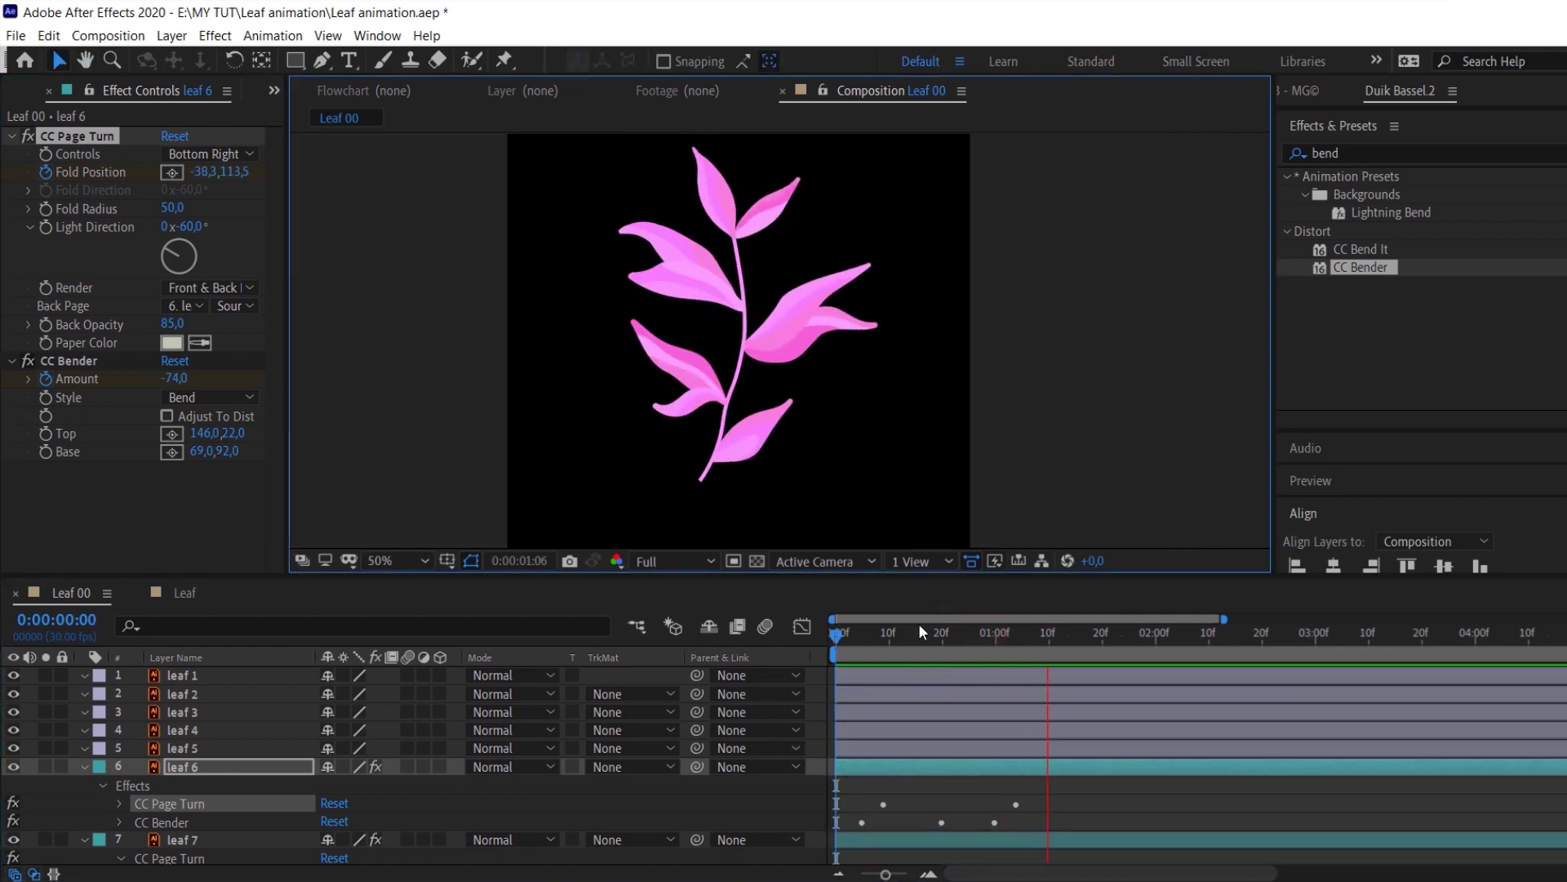
# Paste the copied leaf animation keyframes onto the leaf 5 layer at 0:00:00:00
pyautogui.moveTo(918, 630); pyautogui.dragTo(1066, 661)
pyautogui.click(196, 749)
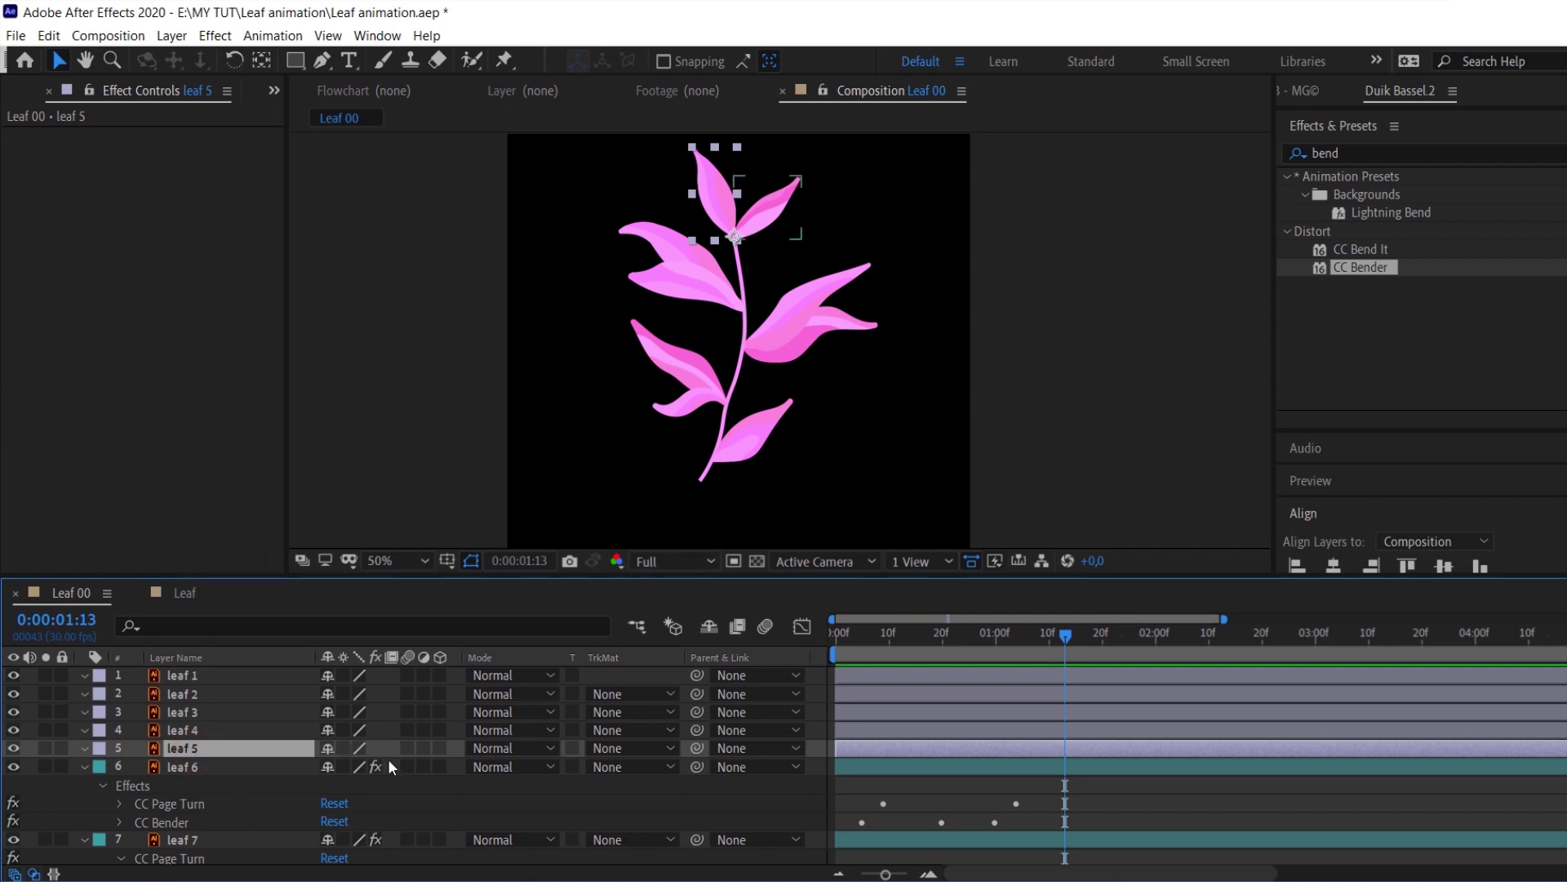
pyautogui.press('Home')
pyautogui.hotkey('ctrl', 'v')
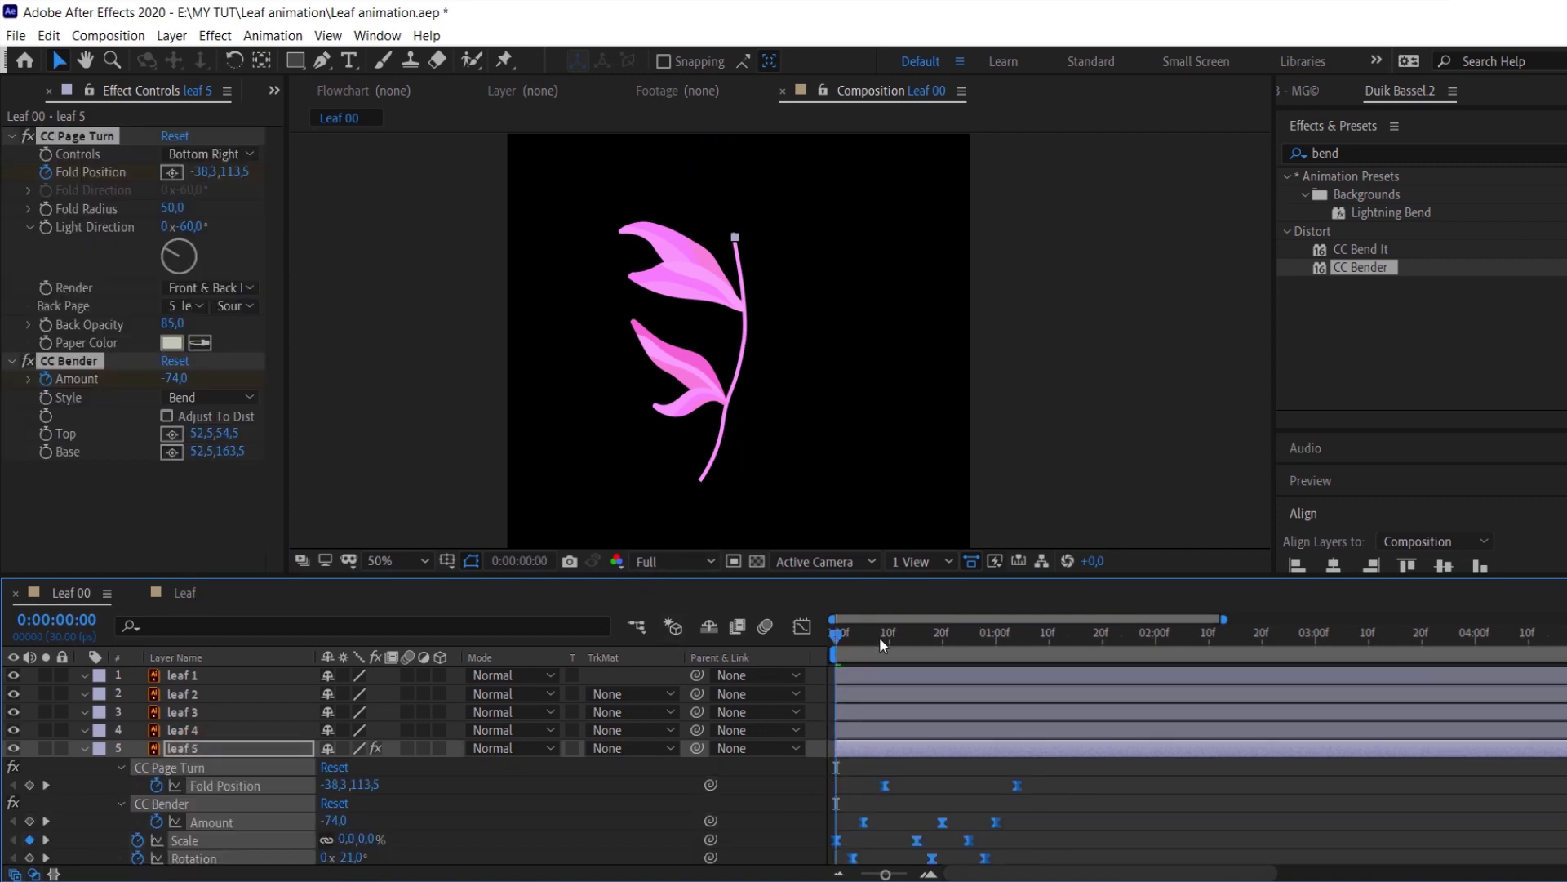
# Set leaf 5's CC Page Turn Controls to Top Left Corner and reposition both Fold Position keyframes, with the one at 0:00:00:09 at 174.9, 94.3
pyautogui.moveTo(879, 637); pyautogui.dragTo(1012, 641)
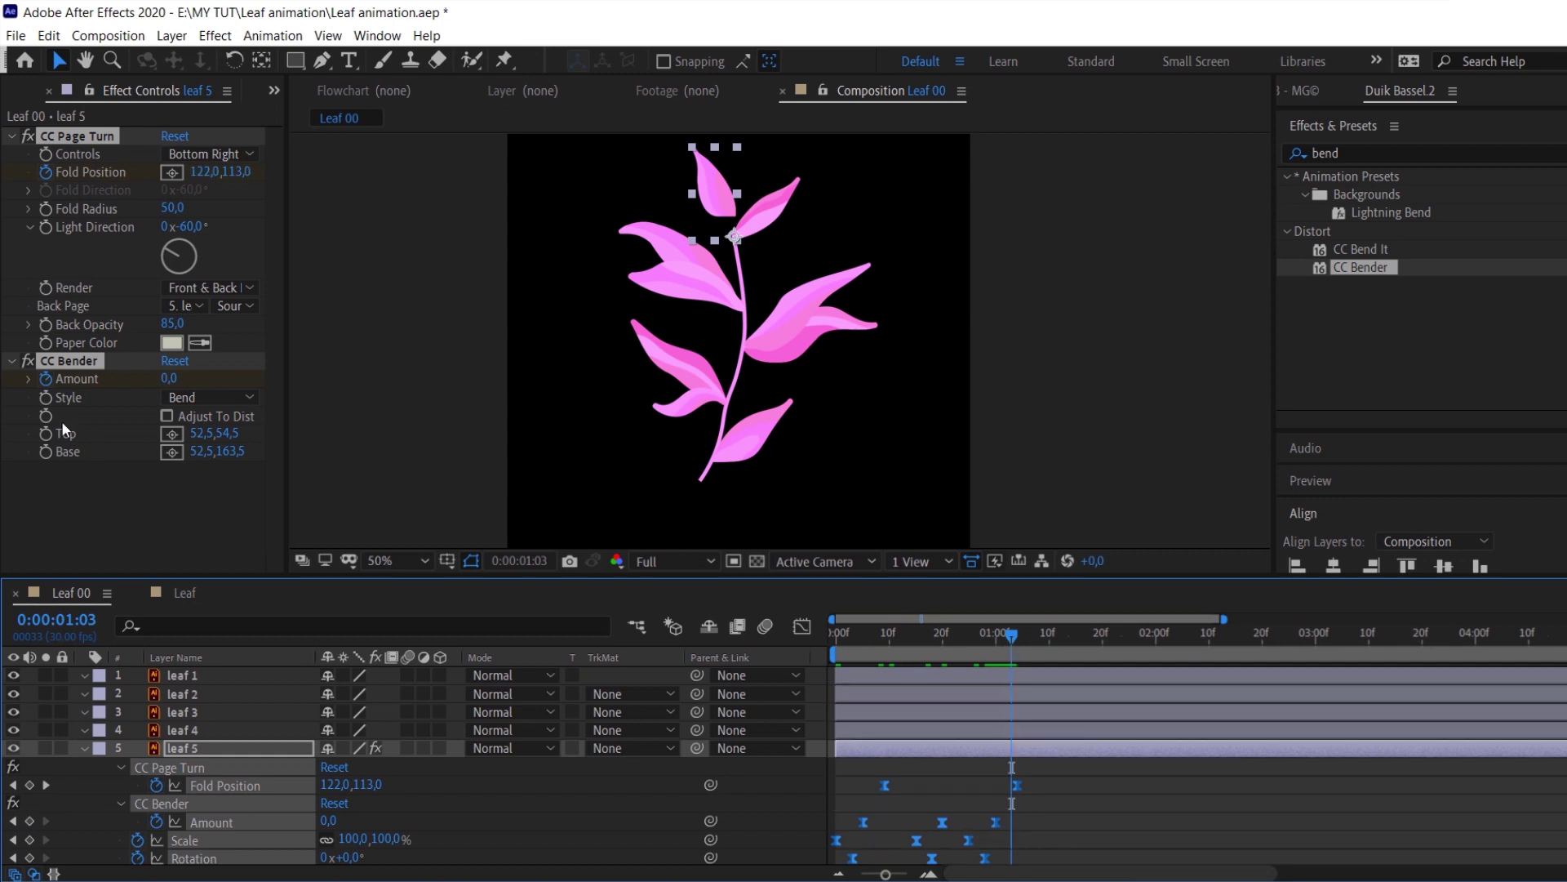
pyautogui.click(86, 158)
pyautogui.click(208, 154)
pyautogui.click(233, 201)
pyautogui.click(46, 785)
pyautogui.moveTo(744, 191); pyautogui.dragTo(693, 161)
pyautogui.click(13, 784)
pyautogui.moveTo(695, 216); pyautogui.dragTo(744, 245)
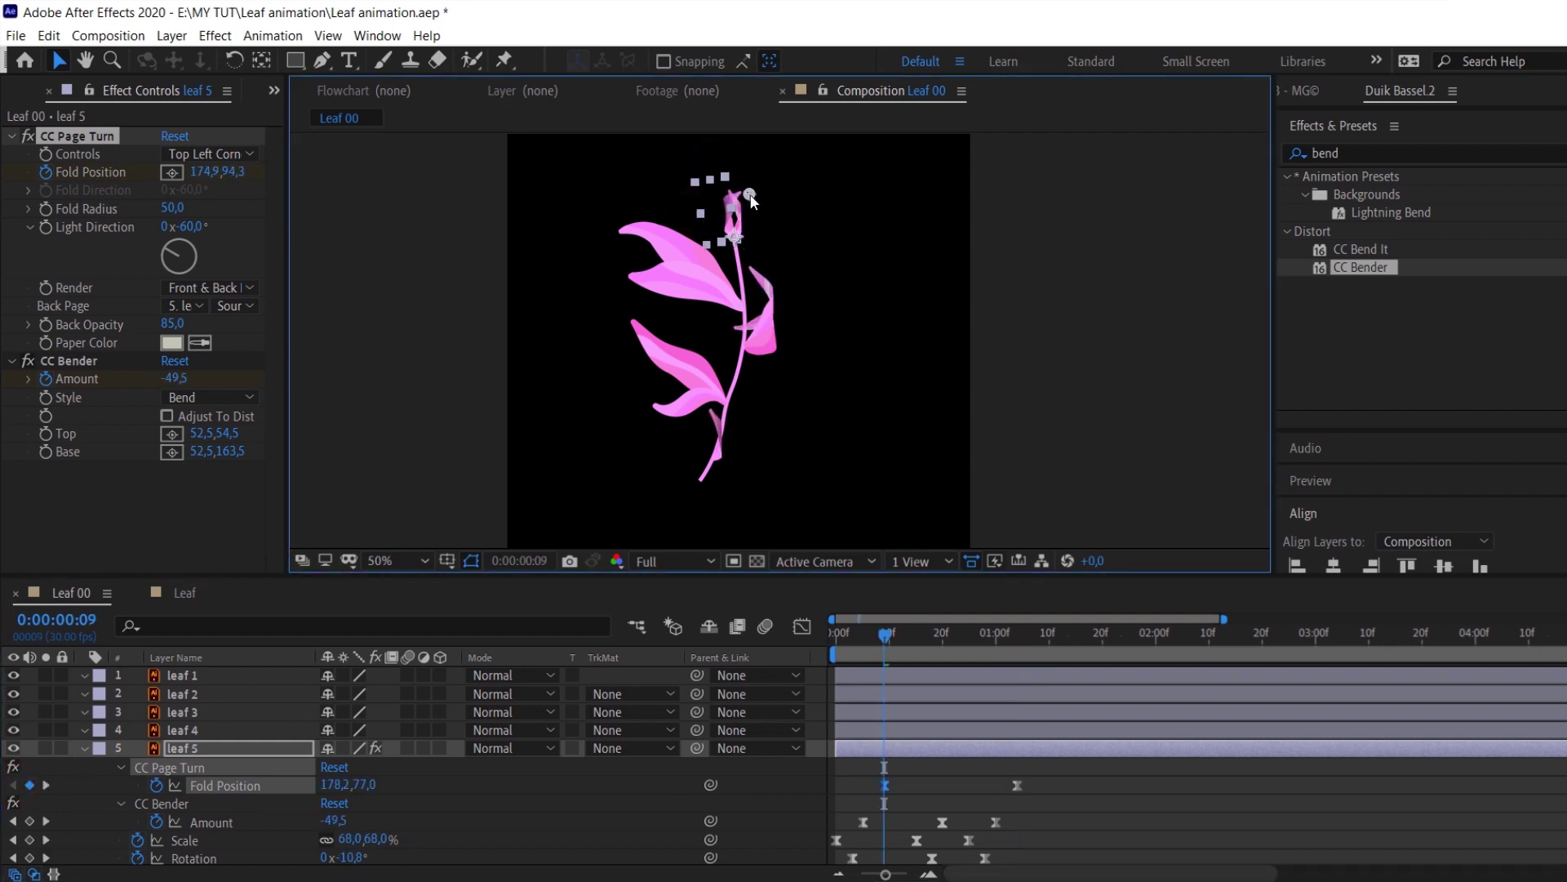
# Copy all of leaf 5's keyframes and paste them at 0:00:00:00 onto the leaf 4, leaf 3, leaf 2 and leaf 1 layers
pyautogui.scroll(-1, 1029, 727)
pyautogui.moveTo(1039, 718); pyautogui.dragTo(831, 809)
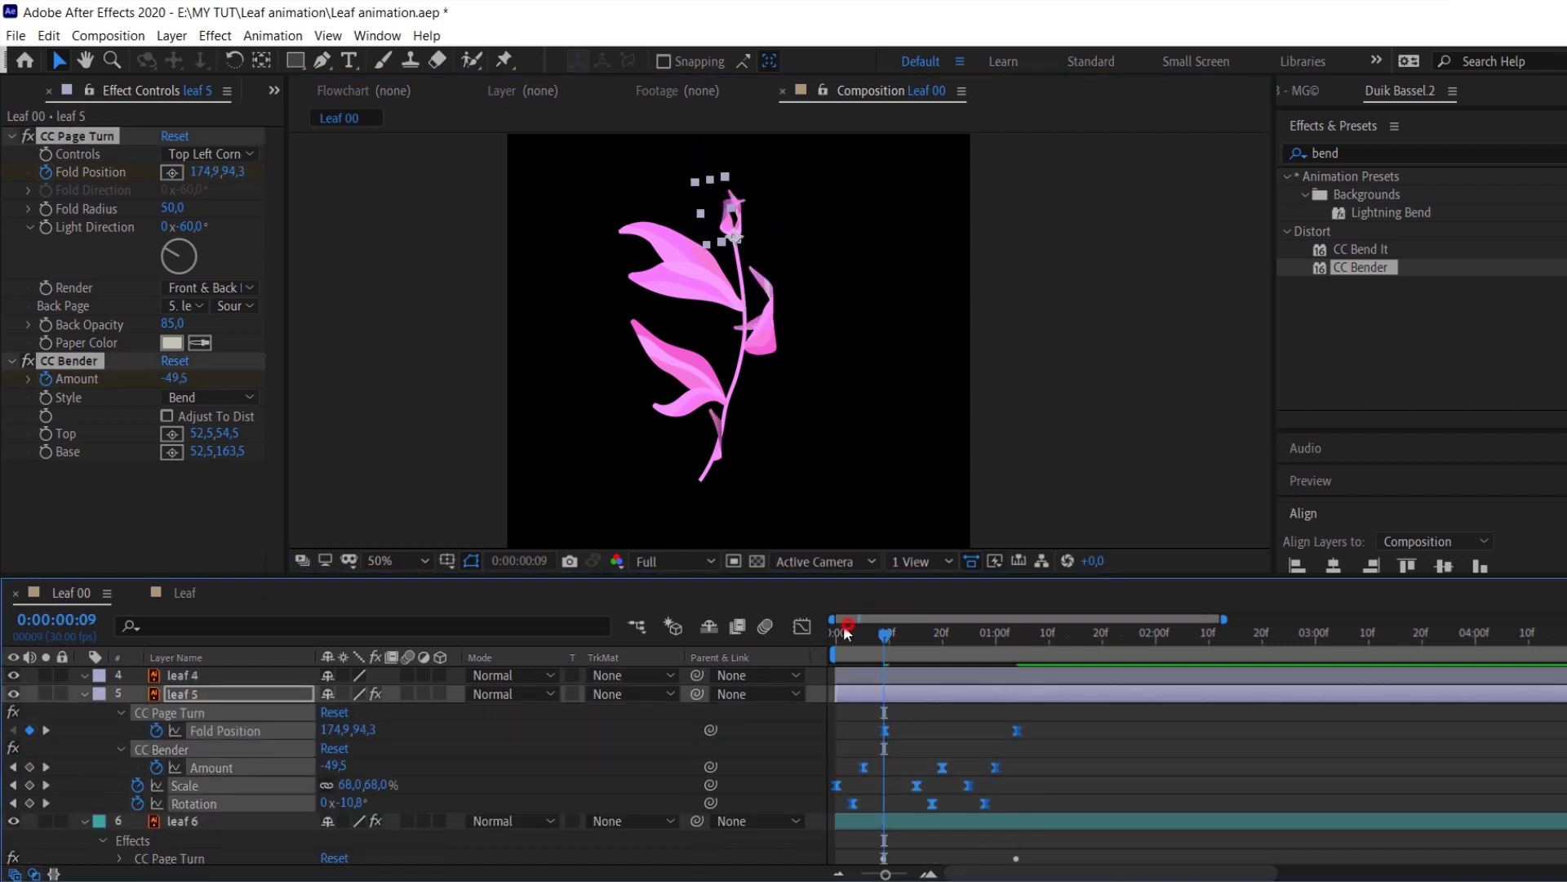
pyautogui.click(833, 630)
pyautogui.scroll(1, 519, 815)
pyautogui.click(870, 730)
pyautogui.hotkey('ctrl', 'v')
pyautogui.click(857, 713)
pyautogui.hotkey('ctrl', 'v')
pyautogui.click(862, 693)
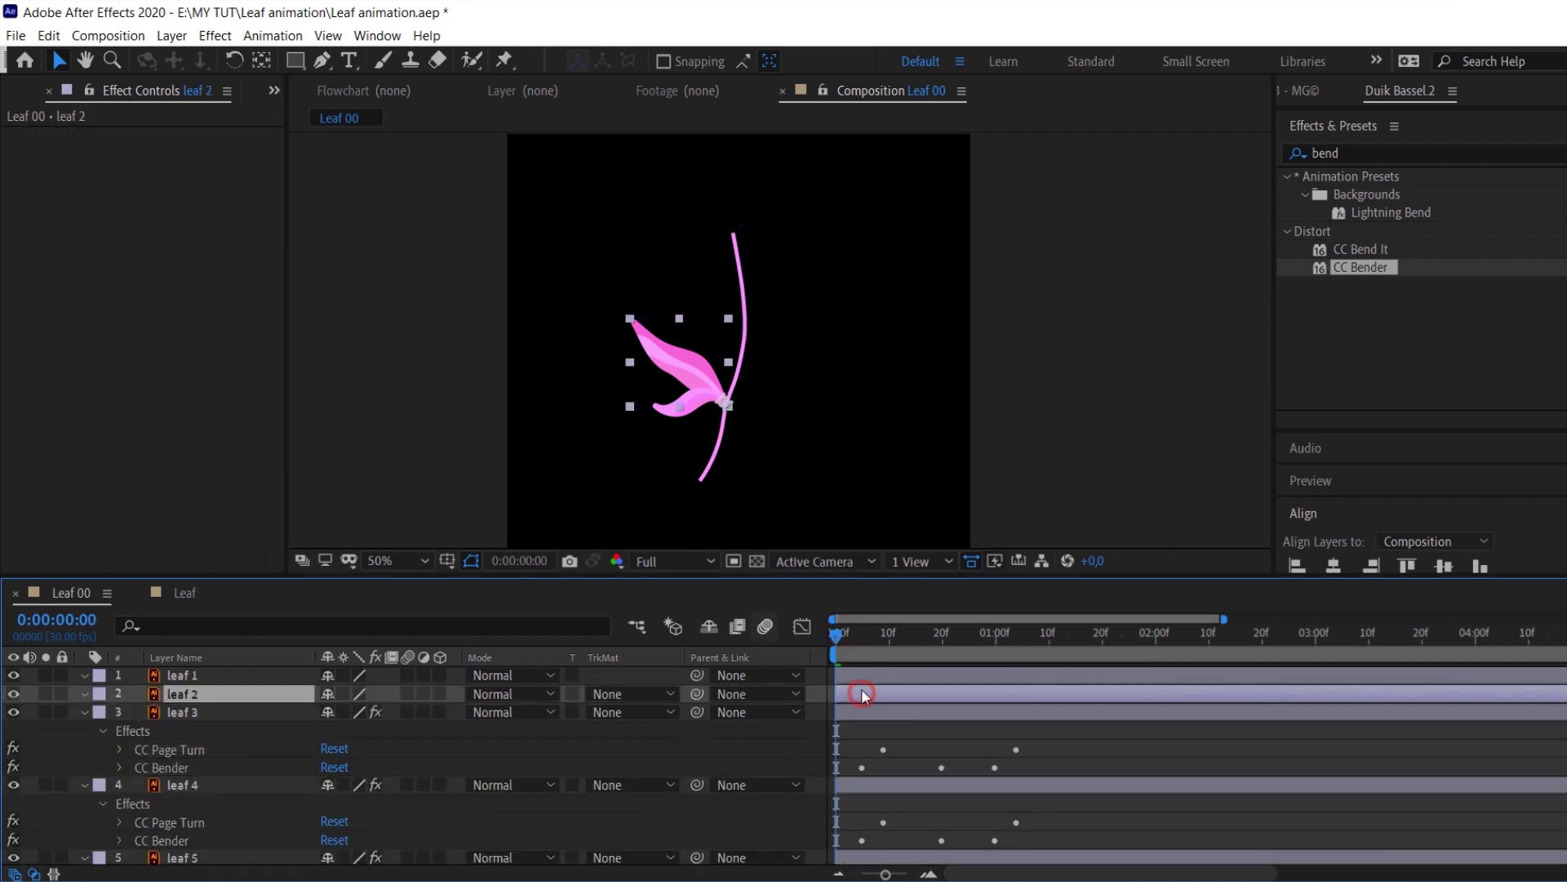
pyautogui.hotkey('ctrl', 'v')
pyautogui.click(863, 675)
pyautogui.hotkey('ctrl', 'v')
# Set the CC Page Turn Controls to Top Left Corner on leaf 1, leaf 2, leaf 3 and leaf 4
pyautogui.moveTo(862, 637); pyautogui.dragTo(1075, 671)
pyautogui.click(204, 154)
pyautogui.click(224, 199)
pyautogui.click(944, 750)
pyautogui.click(204, 154)
pyautogui.click(224, 202)
pyautogui.click(944, 822)
pyautogui.click(214, 154)
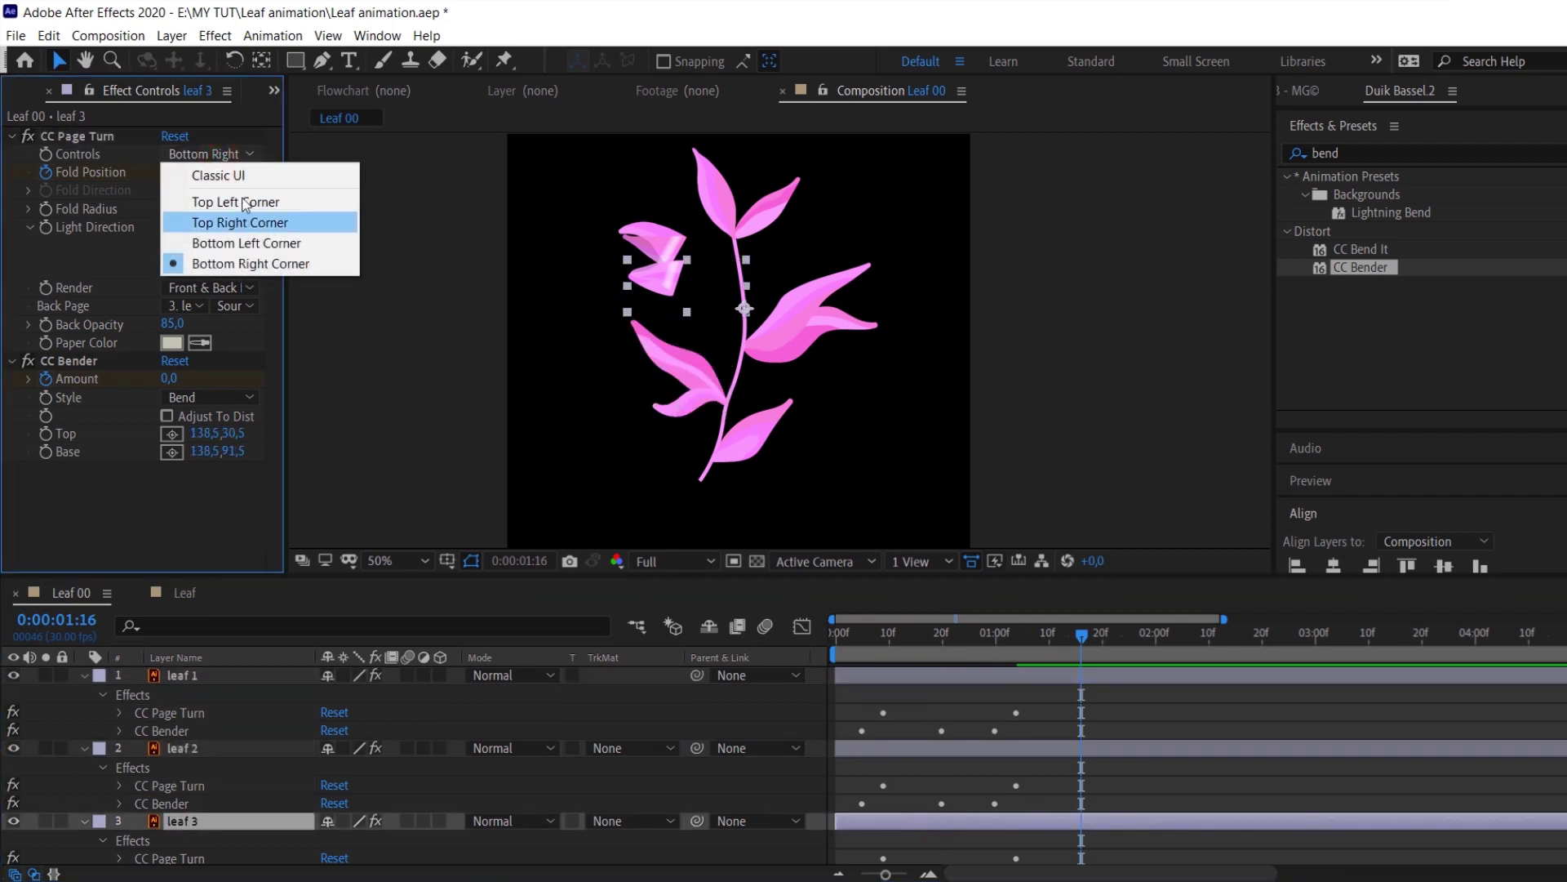
pyautogui.click(232, 202)
pyautogui.scroll(-3, 1061, 776)
pyautogui.click(999, 839)
pyautogui.click(208, 154)
pyautogui.click(204, 196)
# Set leaf 4's Fold Position keyframes to 12.8, 11.0 at 0:00:01:04 and 435.4, -8.7 at 0:00:00:09
pyautogui.moveTo(1081, 638)
pyautogui.mouseDown()
pyautogui.moveTo(804, 637)
pyautogui.moveTo(1085, 655)
pyautogui.mouseUp()
pyautogui.press('u')
pyautogui.scroll(-3, 1040, 725)
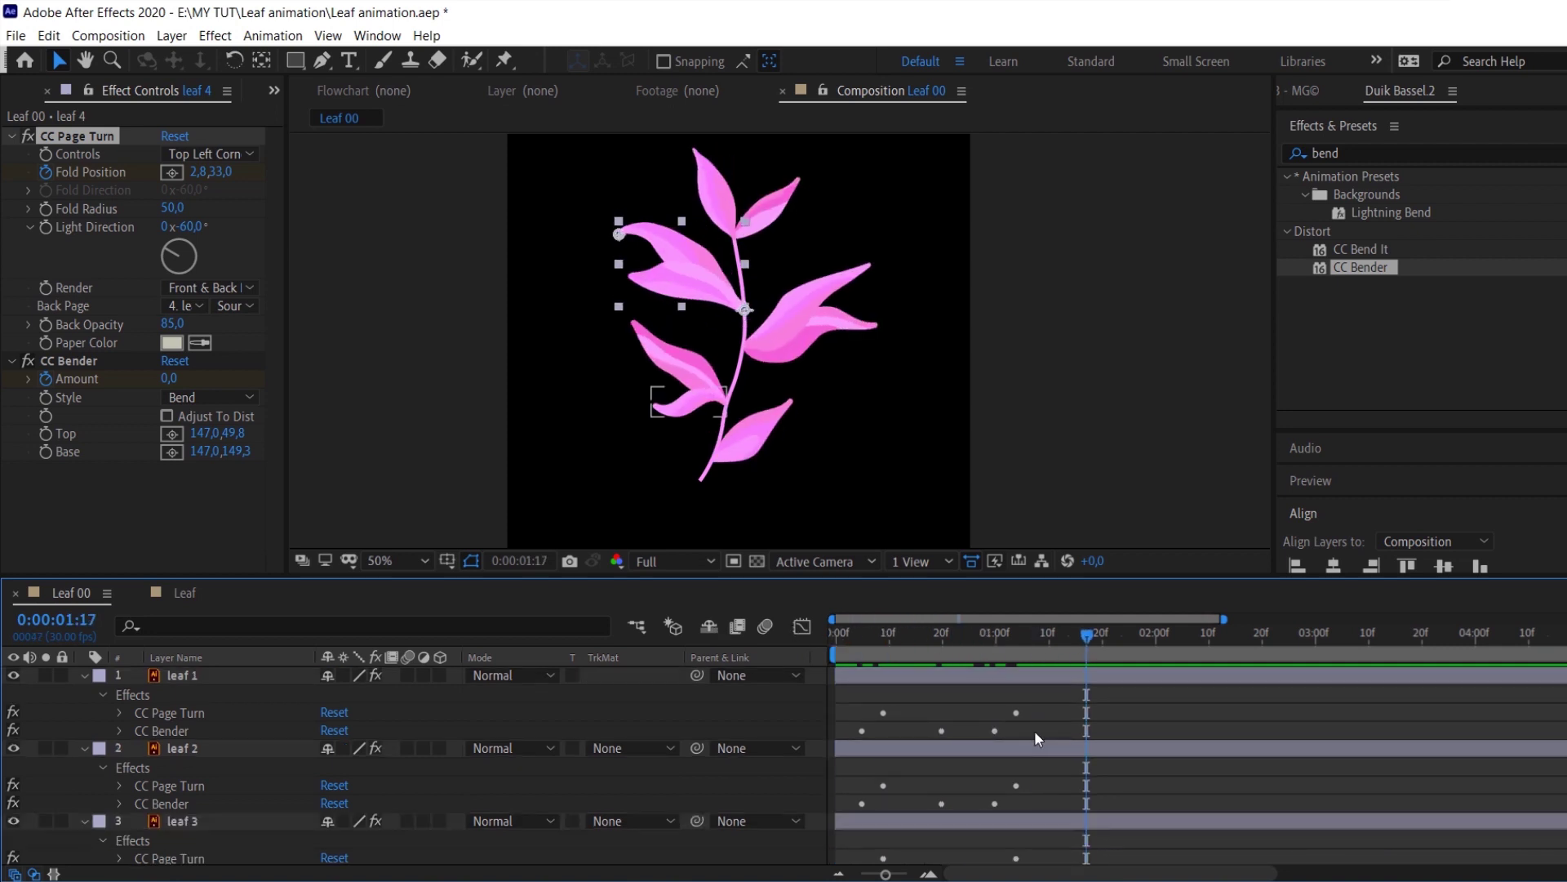
pyautogui.click(13, 821)
pyautogui.scroll(2, 593, 219)
pyautogui.moveTo(649, 260); pyautogui.dragTo(659, 235)
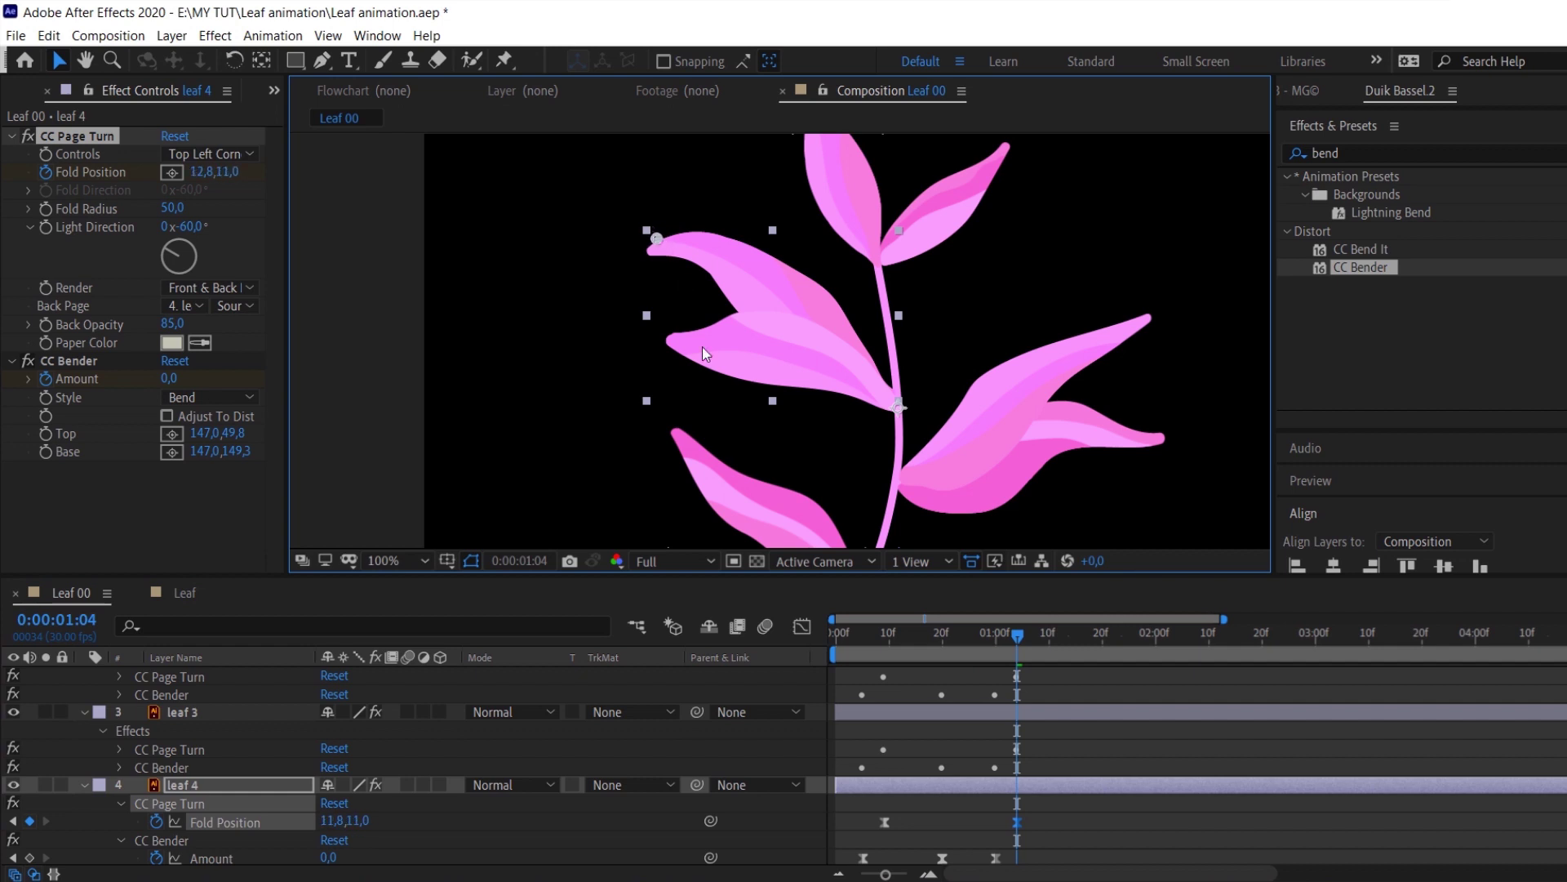
pyautogui.press('j')
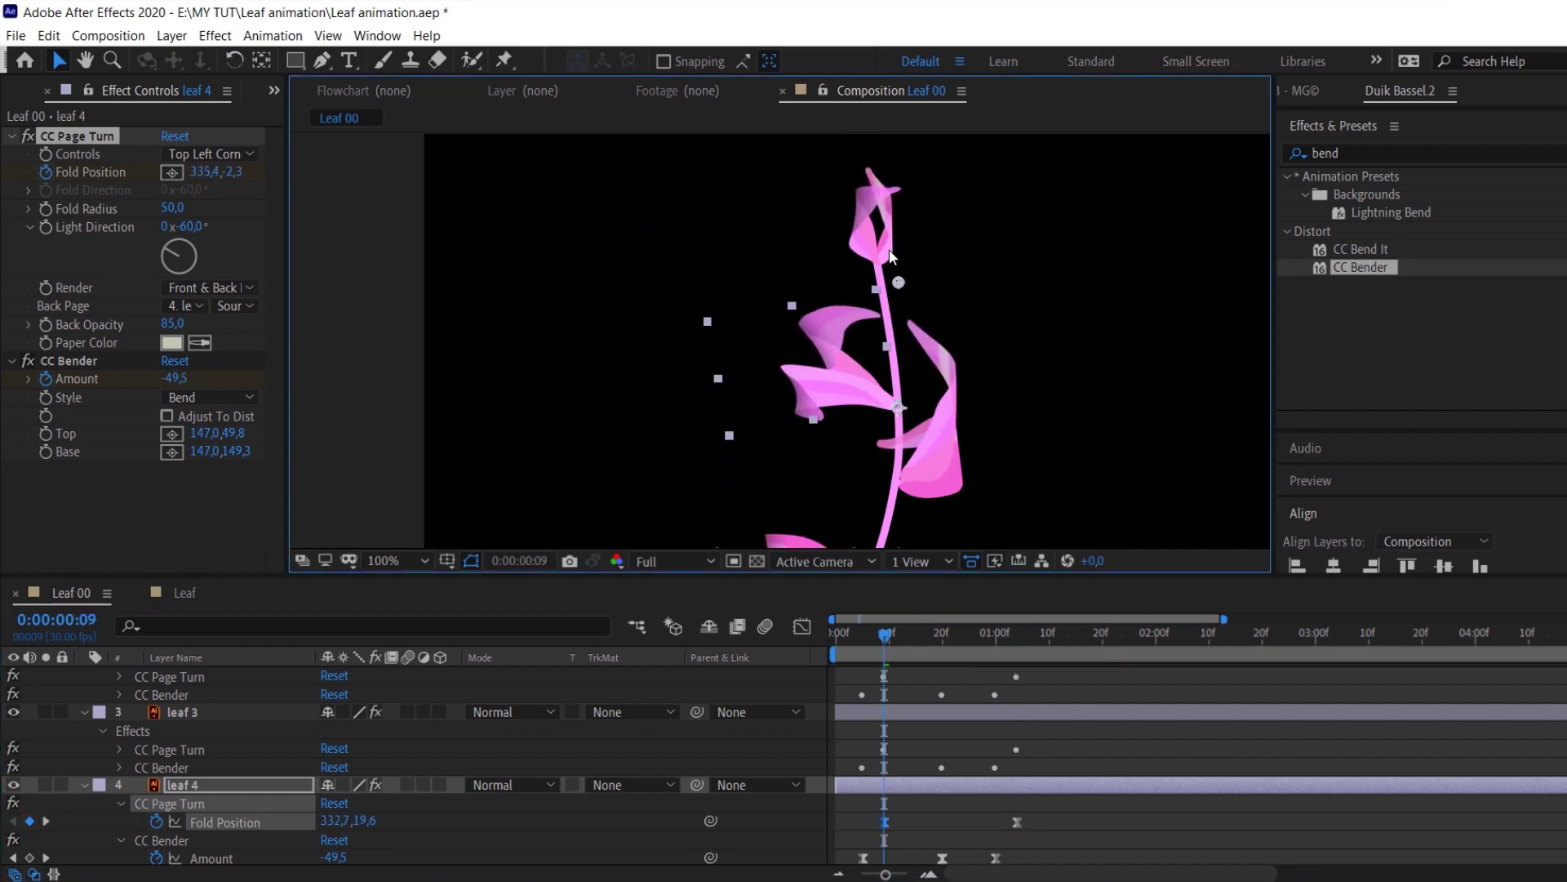
pyautogui.moveTo(898, 283); pyautogui.dragTo(947, 243)
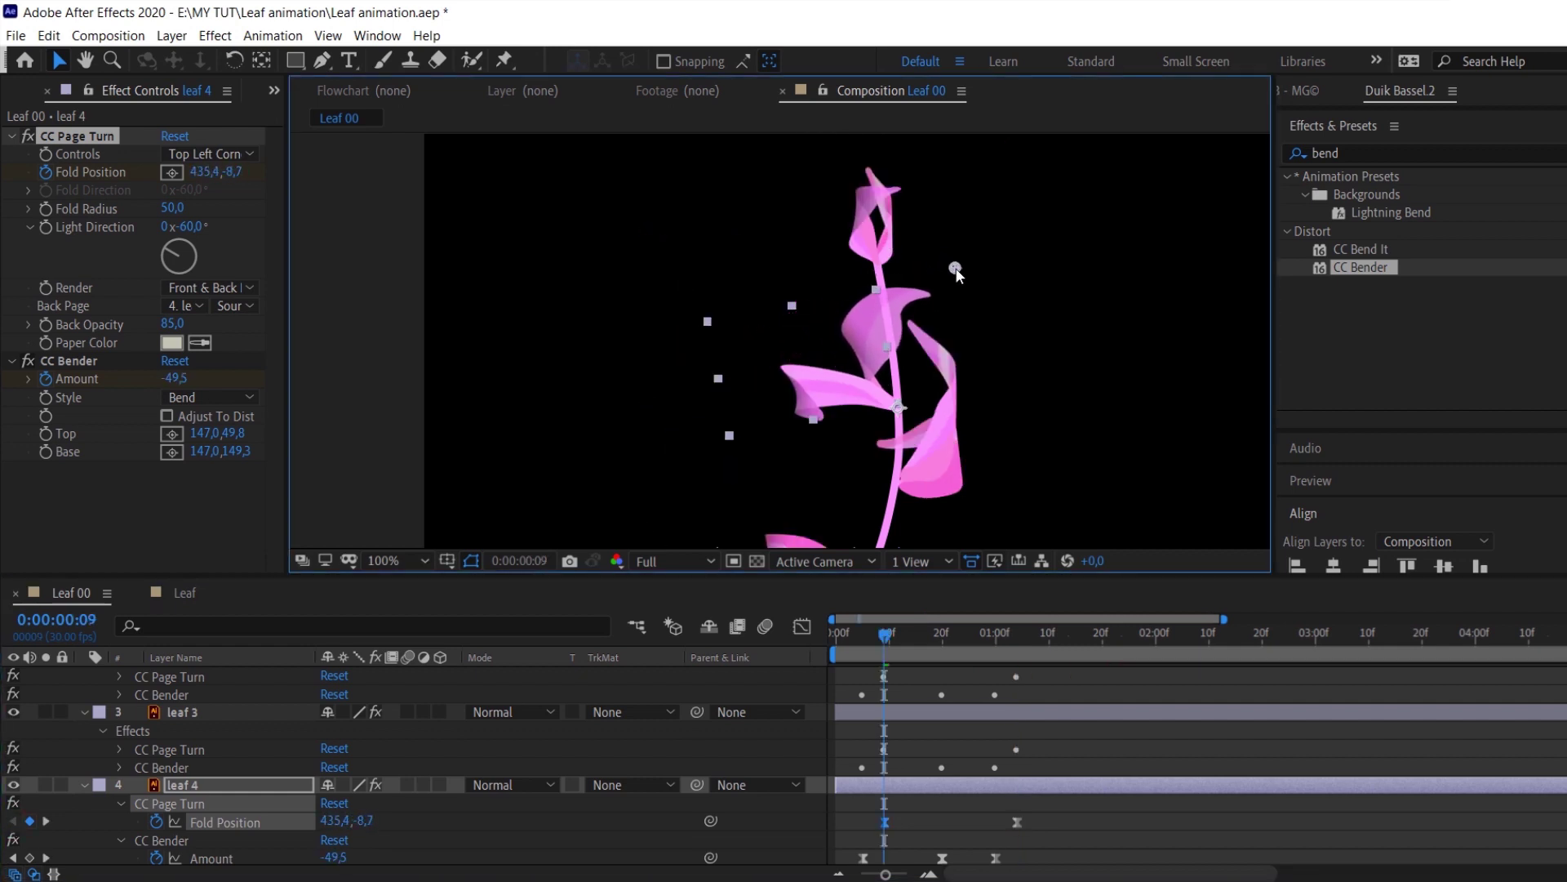
# Set leaf 3's CC Page Turn Fold Position at 0:00:00:09 to 380.6, -168.7
pyautogui.click(903, 716)
pyautogui.click(86, 140)
pyautogui.moveTo(840, 404); pyautogui.dragTo(927, 229)
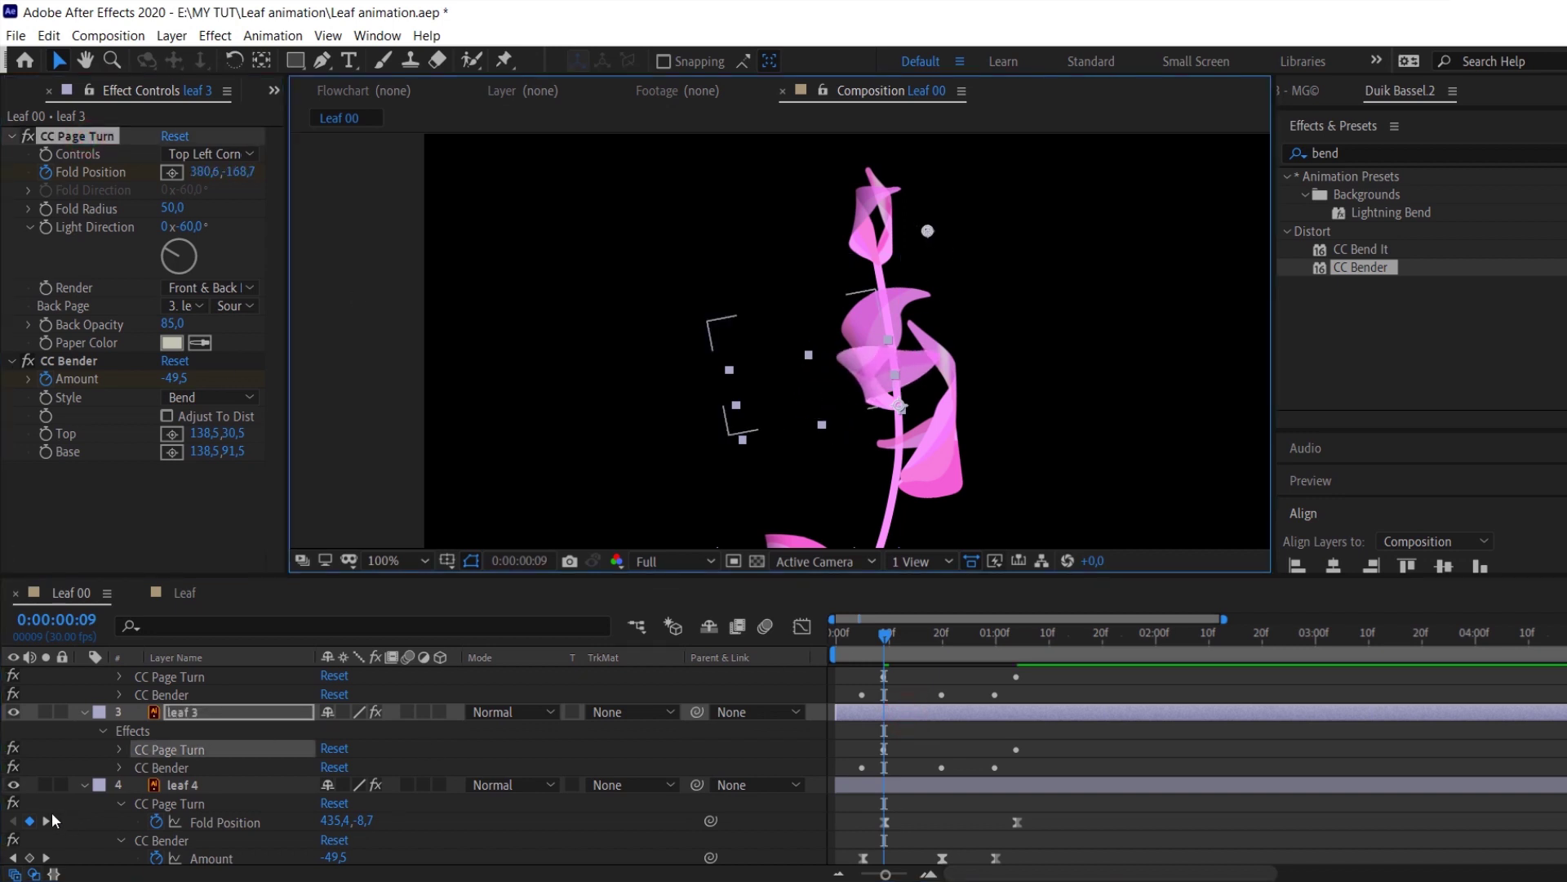
# Reveal leaf 2's keyframes and set its CC Page Turn Fold Position at 0:00:00:09 to 365.2, 6.4
pyautogui.click(46, 821)
pyautogui.moveTo(802, 359); pyautogui.dragTo(812, 236)
pyautogui.click(794, 409)
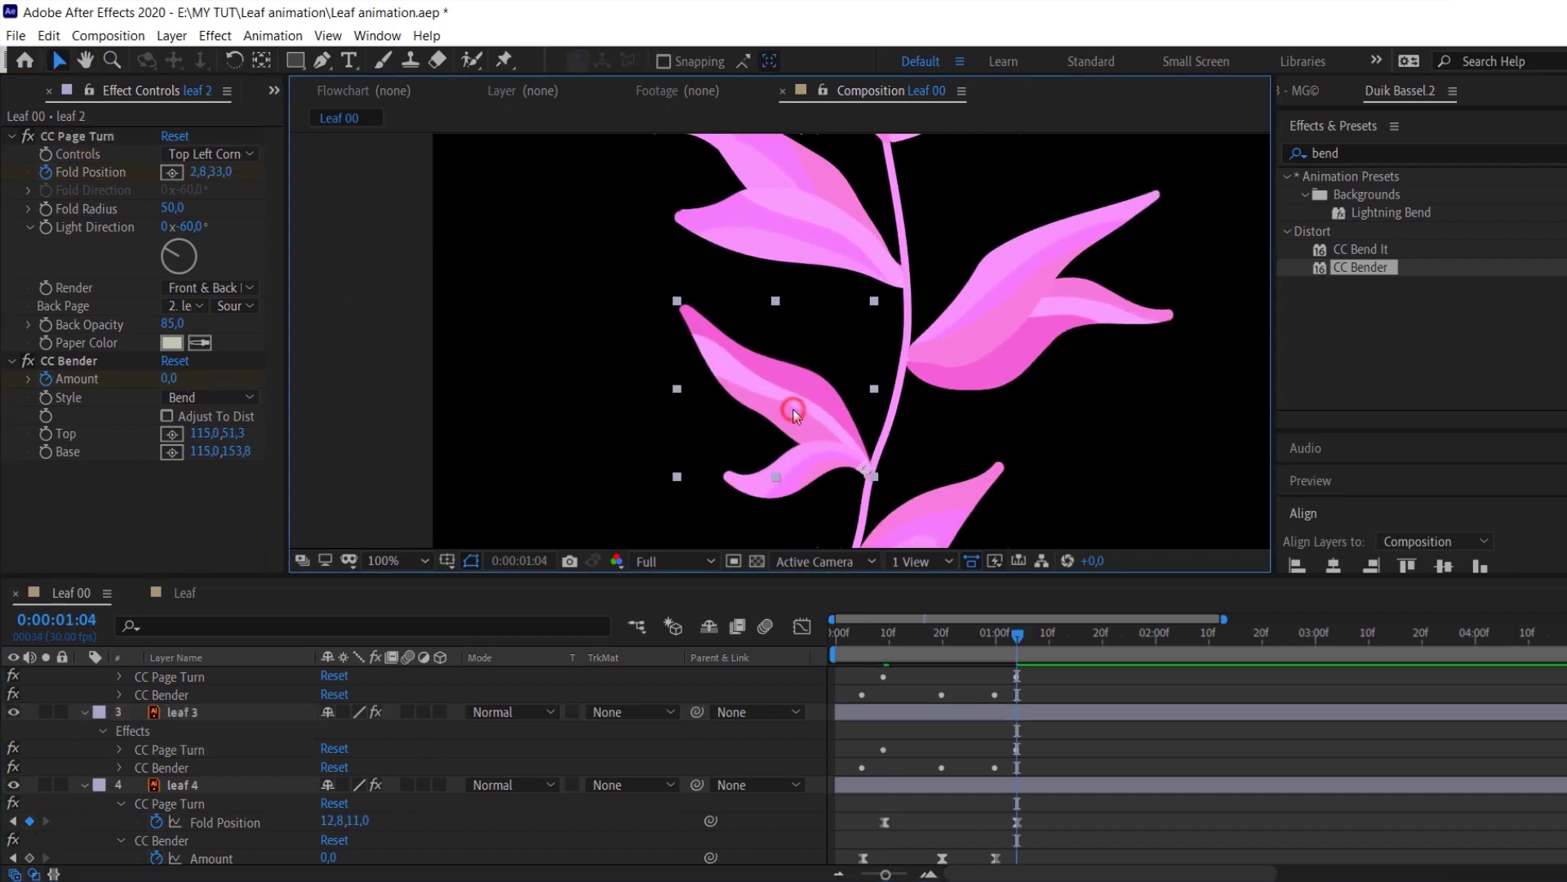
pyautogui.scroll(1, 996, 748)
pyautogui.press('u')
pyautogui.click(13, 730)
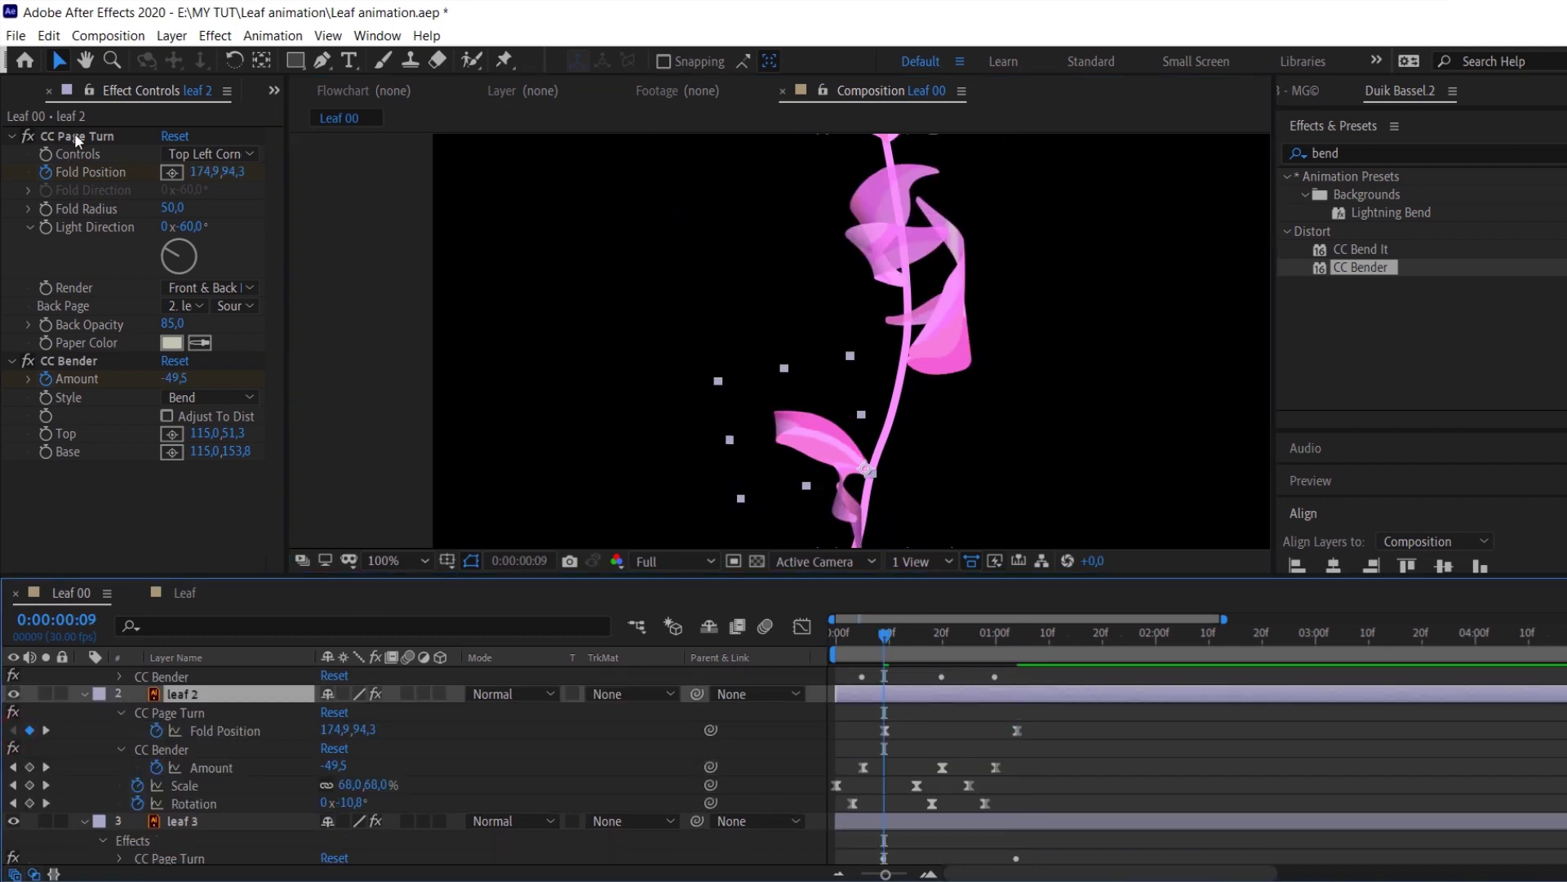
pyautogui.click(78, 136)
pyautogui.moveTo(867, 470); pyautogui.dragTo(928, 341)
# Set leaf 1's first Fold Position keyframe, at 0:00:00:09, to 210.2, 18.7 and check the leaf at 0:00:01:04
pyautogui.scroll(1, 919, 733)
pyautogui.click(910, 450)
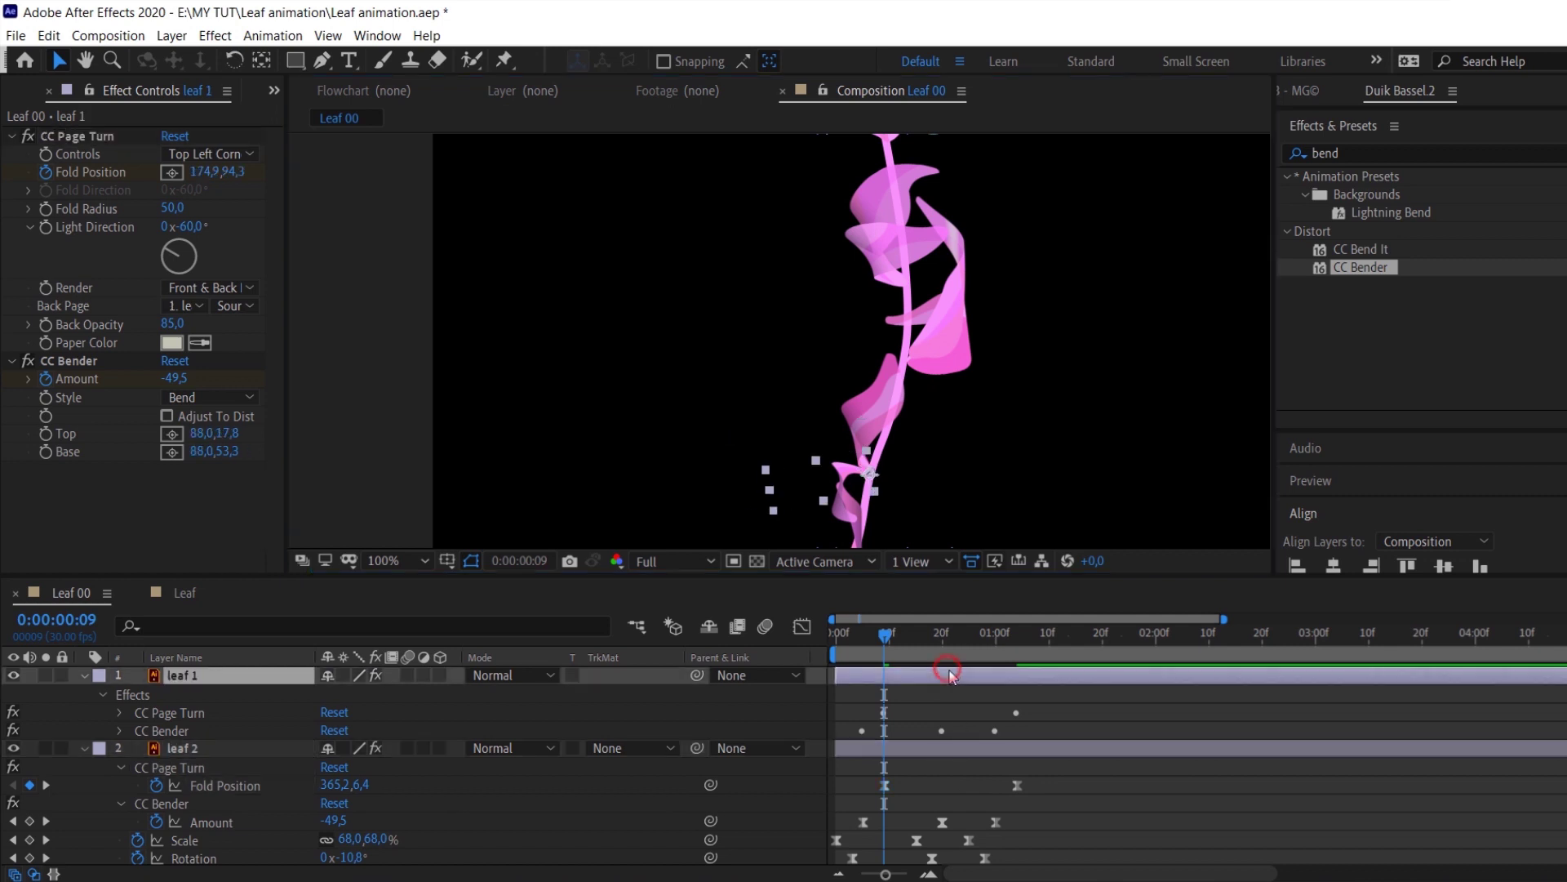
pyautogui.press('u')
pyautogui.click(233, 716)
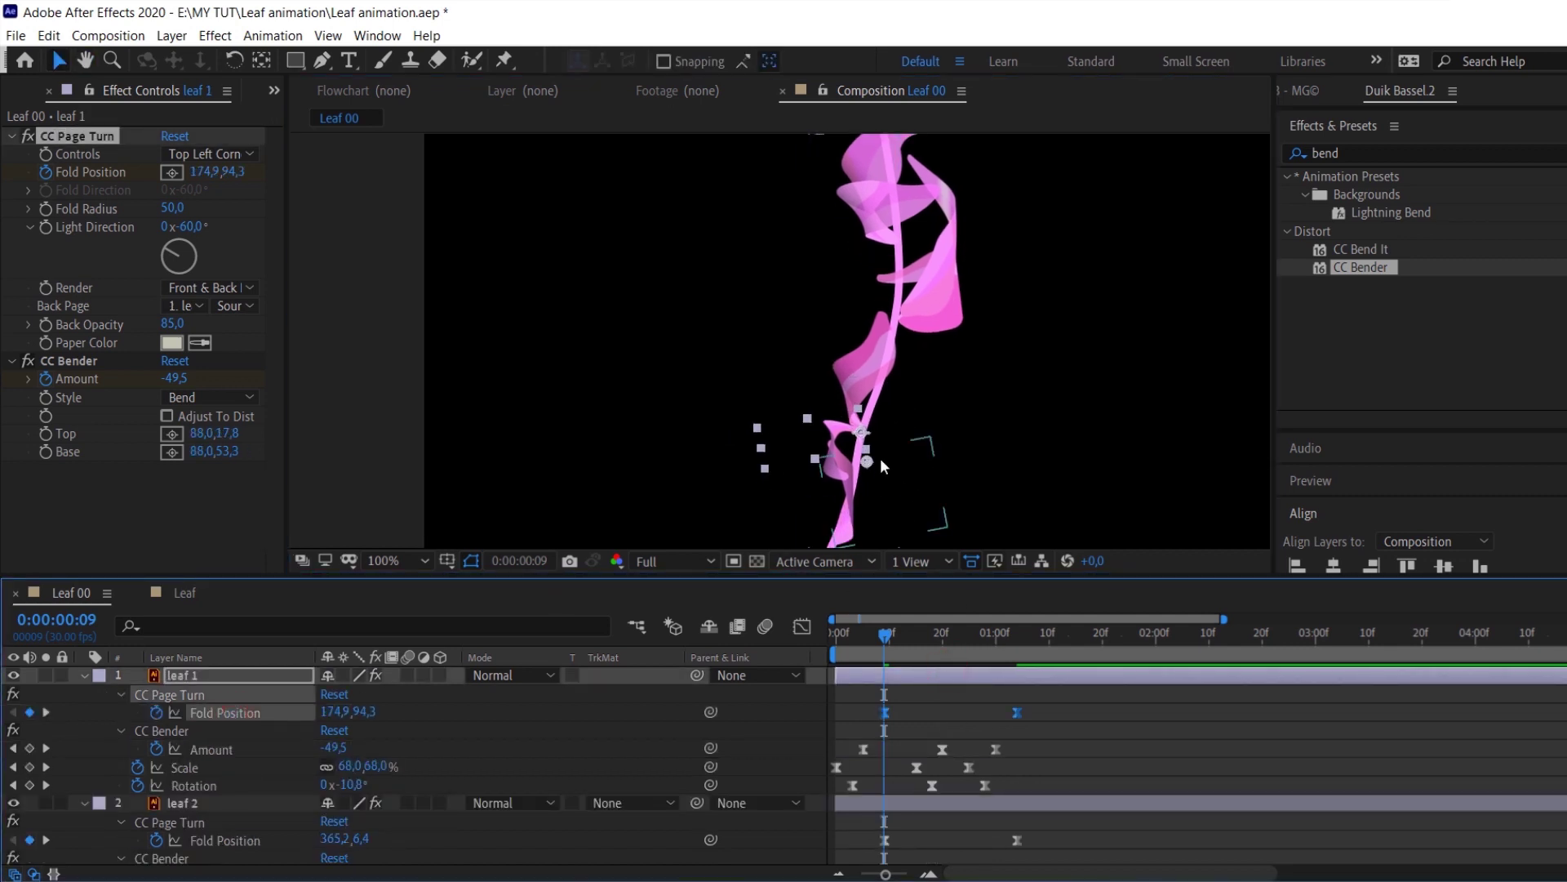
pyautogui.moveTo(875, 453); pyautogui.dragTo(880, 409)
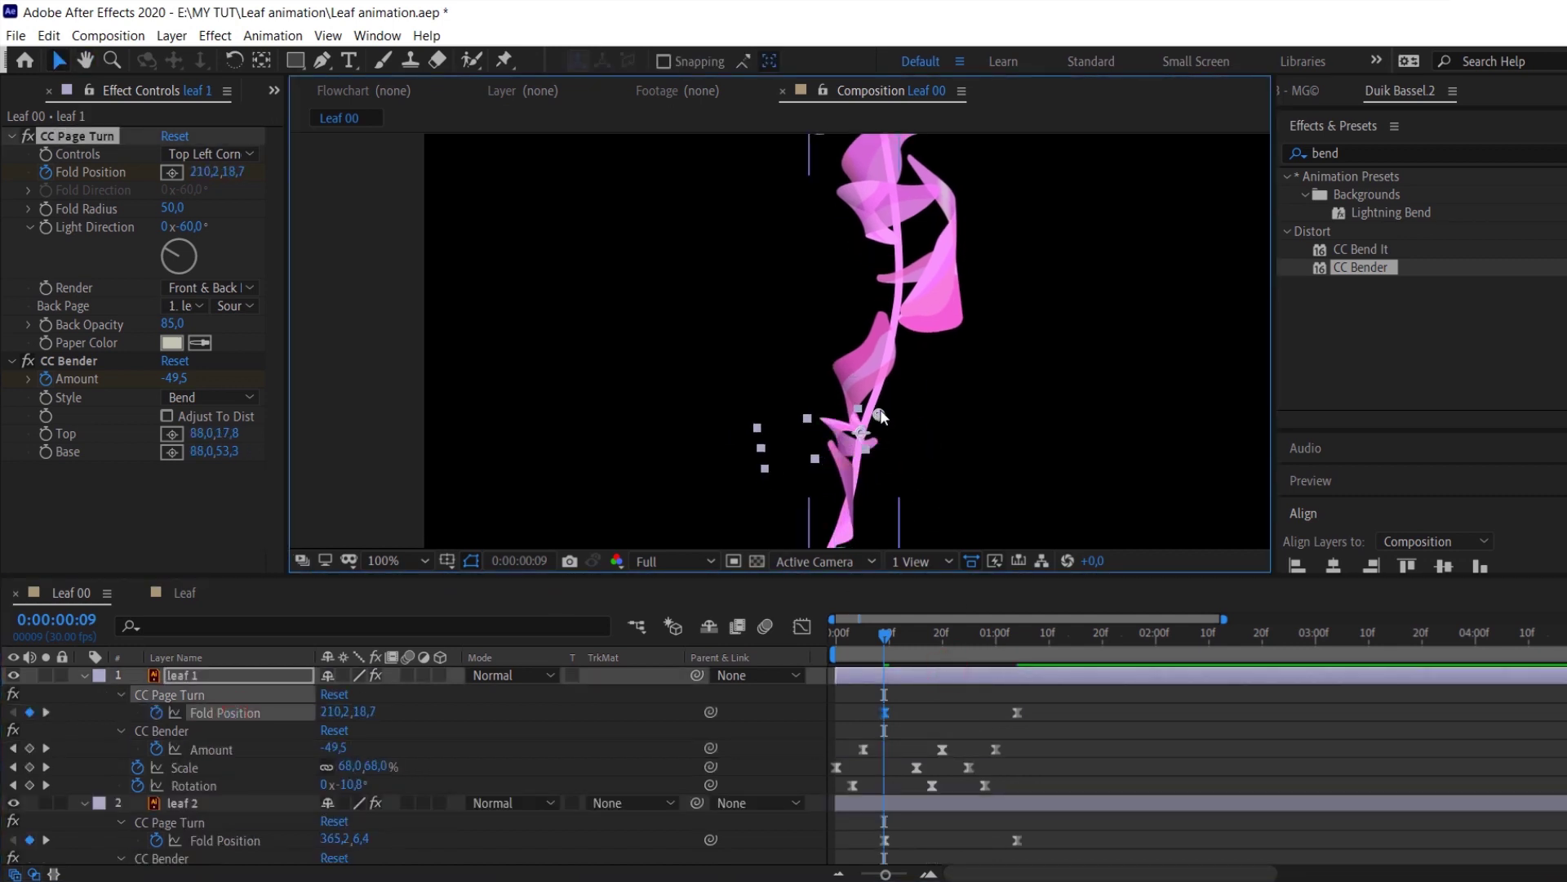
pyautogui.moveTo(893, 630); pyautogui.dragTo(1016, 634)
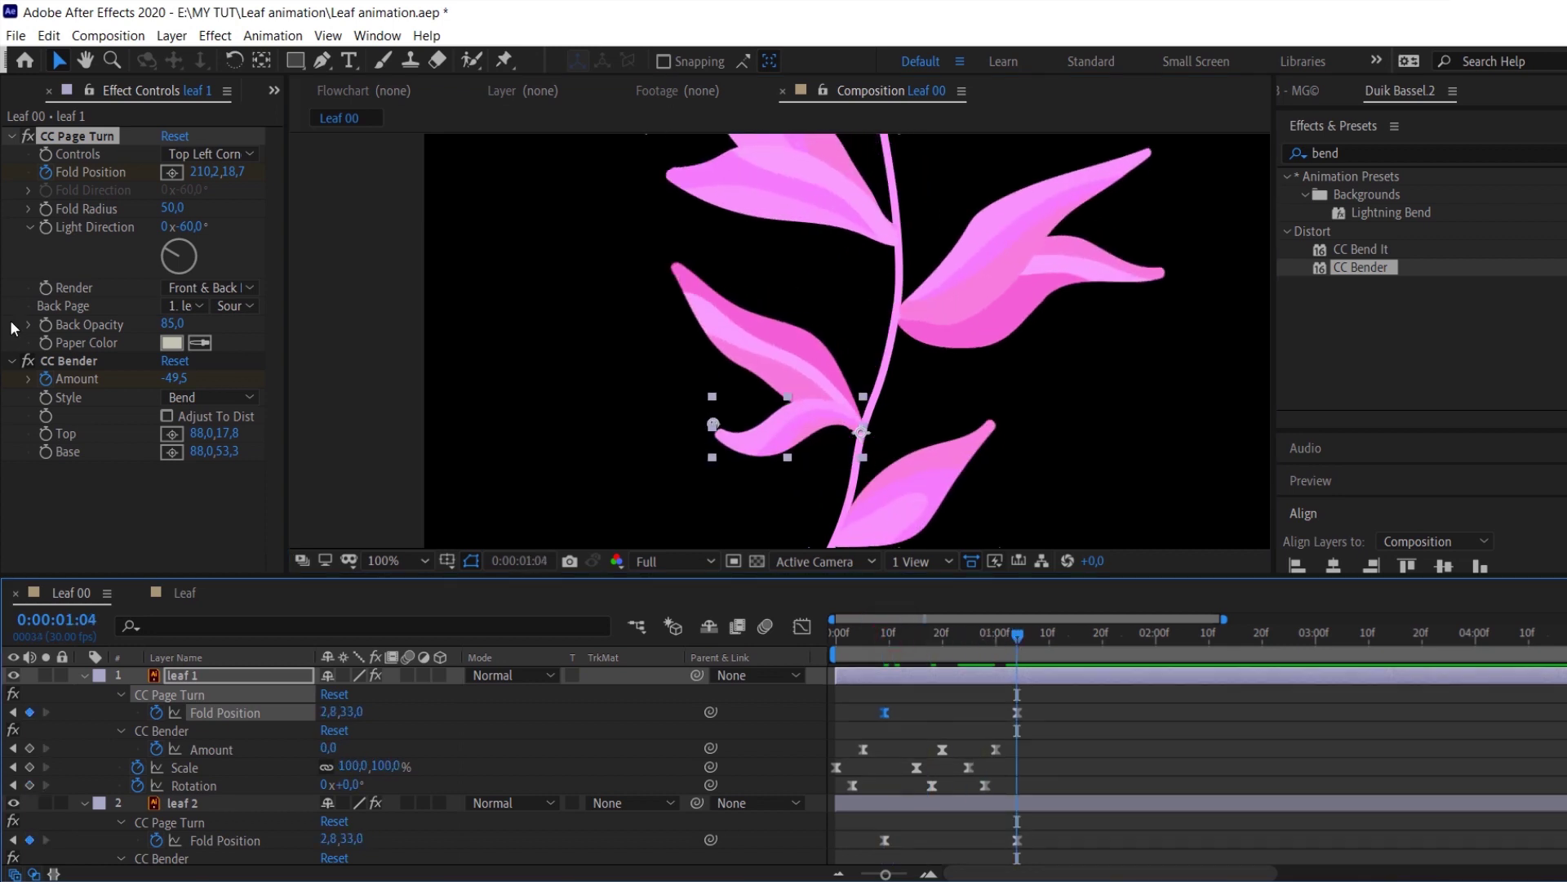
# Preview the whole plant animation from the start and collapse the properties of all layers
pyautogui.scroll(-1, 814, 294)
pyautogui.moveTo(914, 343); pyautogui.dragTo(867, 392)
pyautogui.click(831, 633)
pyautogui.press('space')
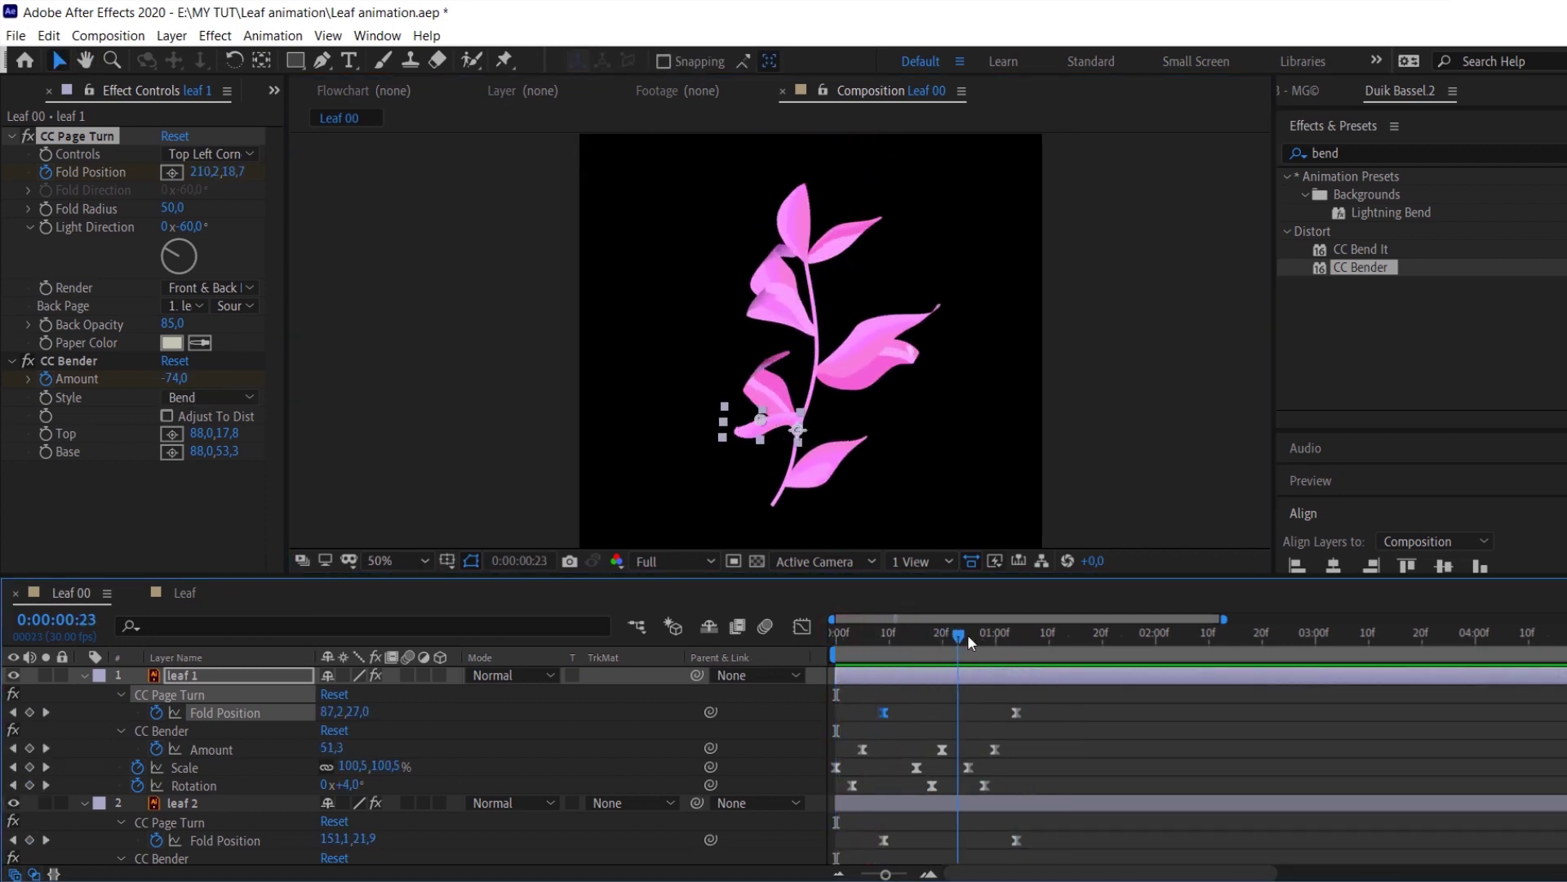
pyautogui.press('space')
pyautogui.hotkey('ctrl', 'a')
pyautogui.click(86, 675)
pyautogui.click(186, 858)
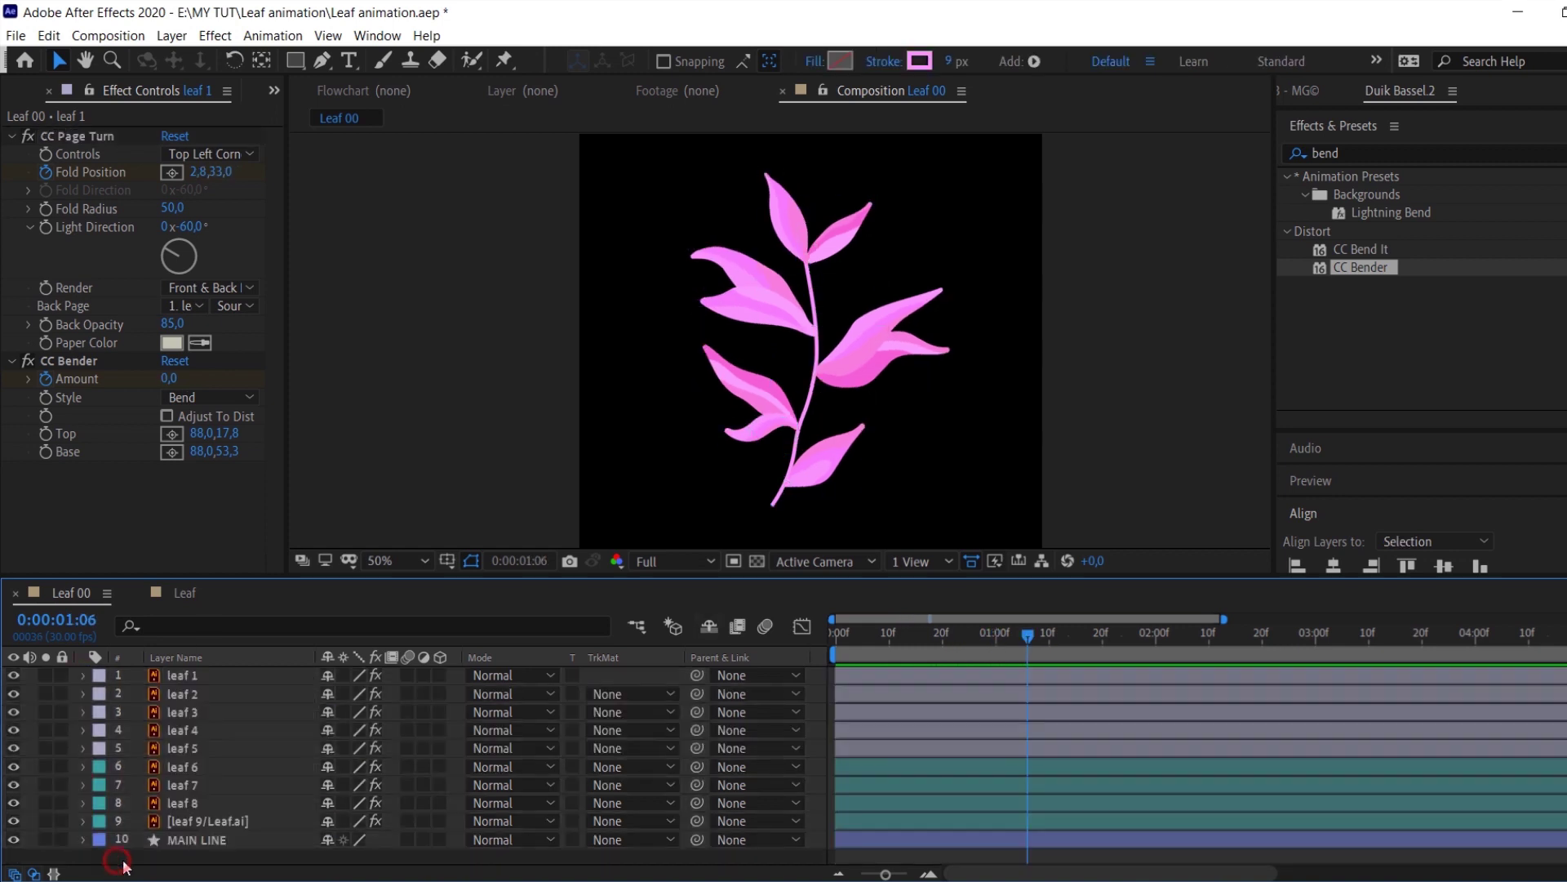
# Add a Trim Paths operation to the MAIN LINE shape layer's contents at 0:00:00:00 and reveal its properties
pyautogui.click(228, 840)
pyautogui.click(83, 840)
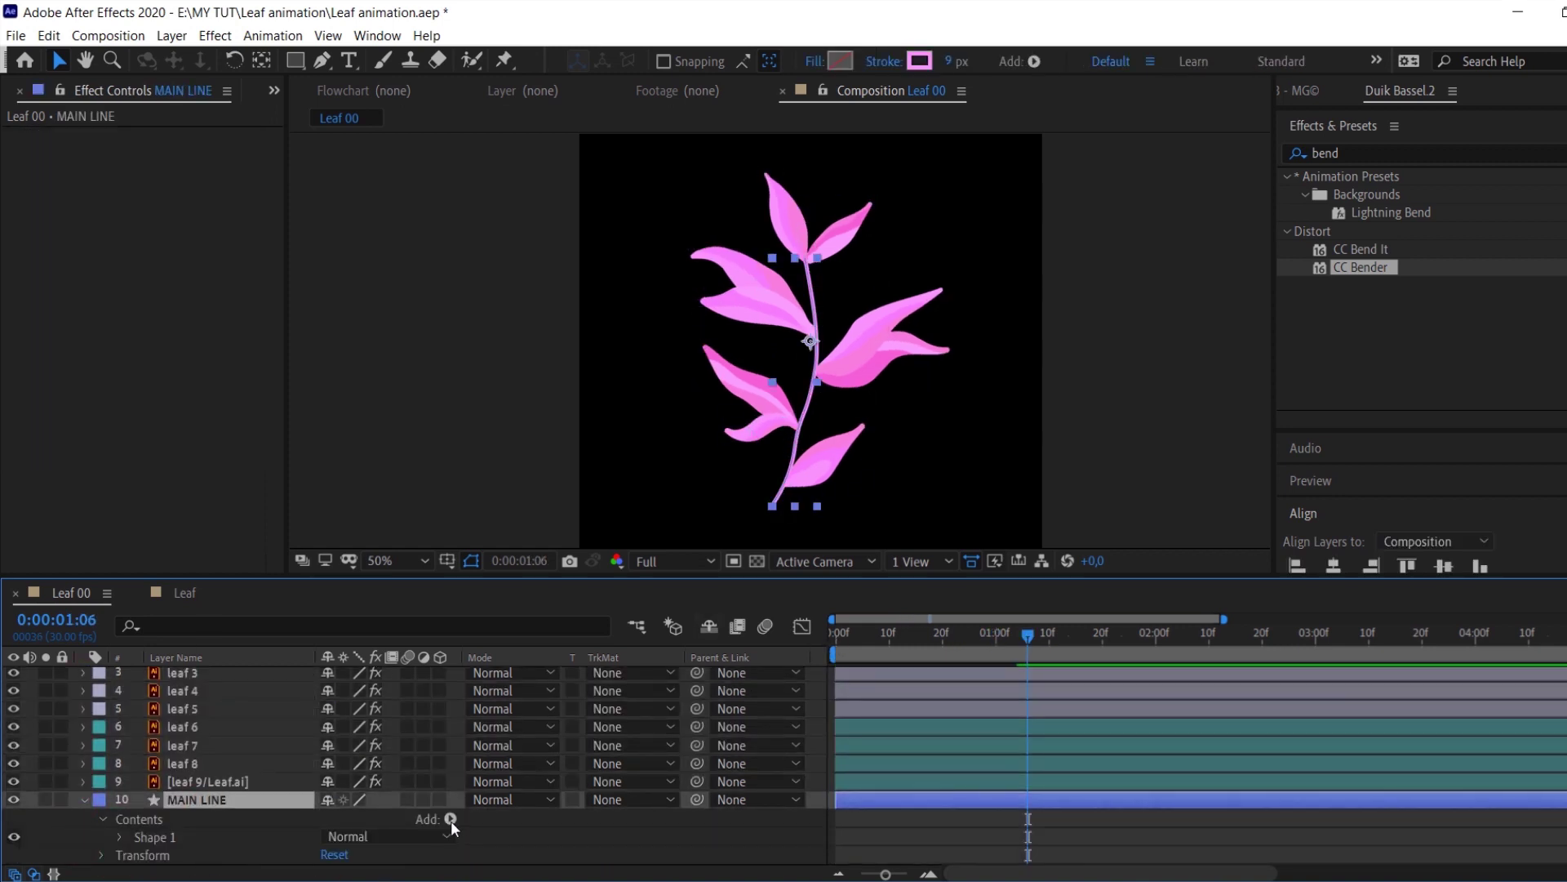
pyautogui.press('Home')
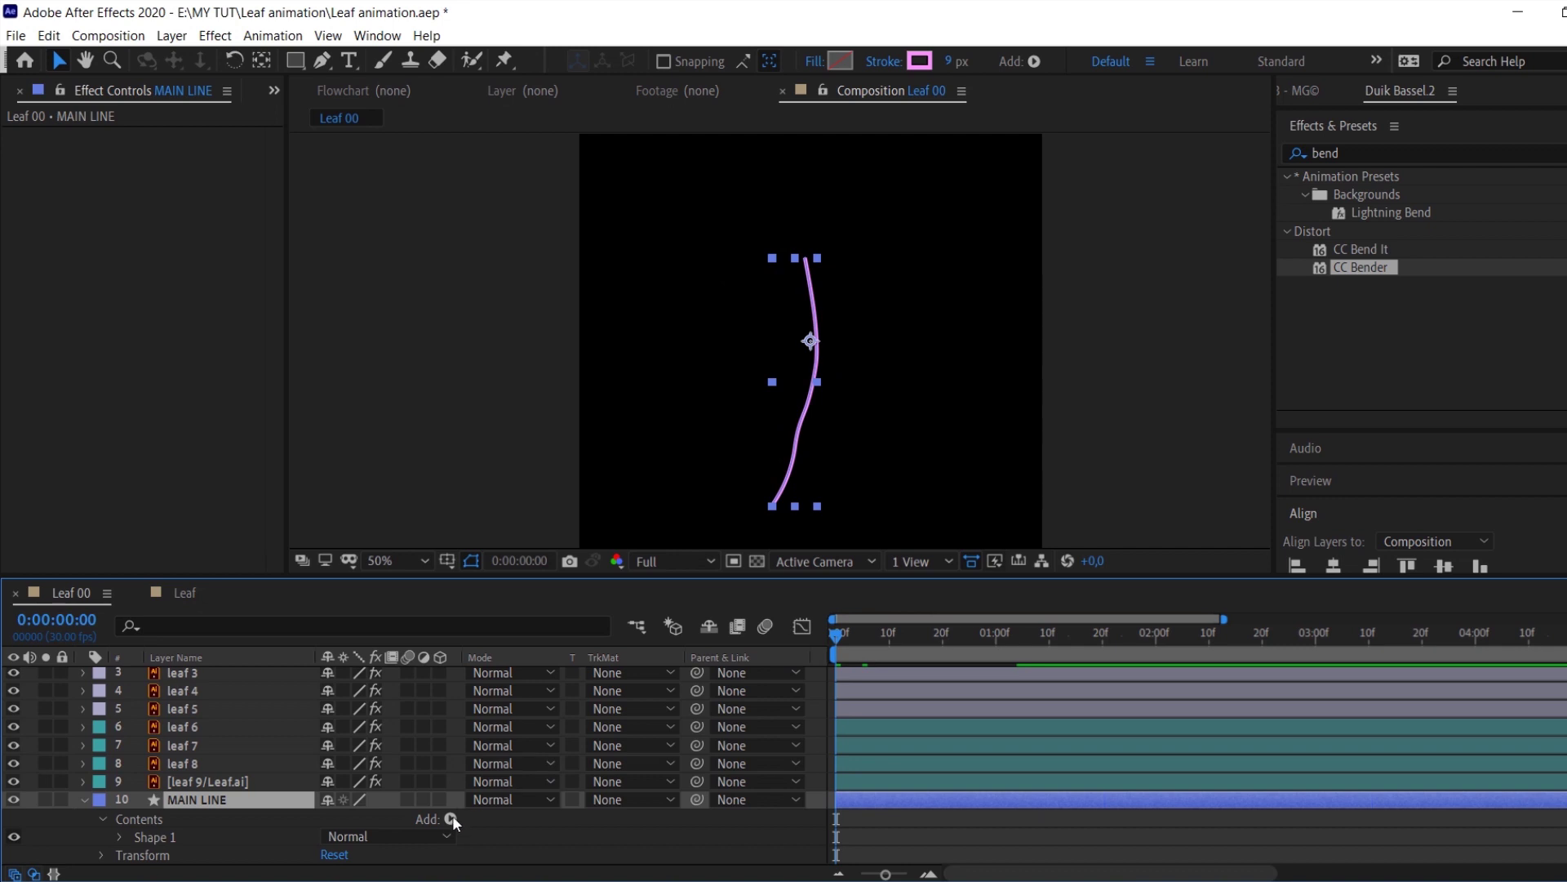
pyautogui.click(449, 819)
pyautogui.click(457, 675)
pyautogui.scroll(-1, 196, 784)
pyautogui.click(121, 836)
# Keyframe the MAIN LINE trim value over time so the stem grows from the first frame
pyautogui.moveTo(331, 818); pyautogui.dragTo(196, 823)
pyautogui.moveTo(986, 638); pyautogui.dragTo(996, 639)
pyautogui.moveTo(329, 818); pyautogui.dragTo(783, 759)
pyautogui.moveTo(1027, 799); pyautogui.dragTo(836, 838)
# Stagger the leaf layers by moving their start points to successive times so the leaves appear one after another along the stem
pyautogui.moveTo(840, 637)
pyautogui.mouseDown()
pyautogui.moveTo(898, 653)
pyautogui.moveTo(916, 641)
pyautogui.moveTo(924, 689)
pyautogui.moveTo(982, 648)
pyautogui.moveTo(927, 642)
pyautogui.moveTo(987, 637)
pyautogui.moveTo(911, 645)
pyautogui.mouseUp()
pyautogui.click(869, 709)
pyautogui.press('[')
pyautogui.click(934, 689)
pyautogui.keyDown('shift'); pyautogui.click(923, 674); pyautogui.keyUp('shift')
pyautogui.press('[')
pyautogui.scroll(1, 947, 751)
pyautogui.click(935, 706)
pyautogui.press('[')
pyautogui.press('[')
pyautogui.click(899, 692)
pyautogui.scroll(3, 898, 738)
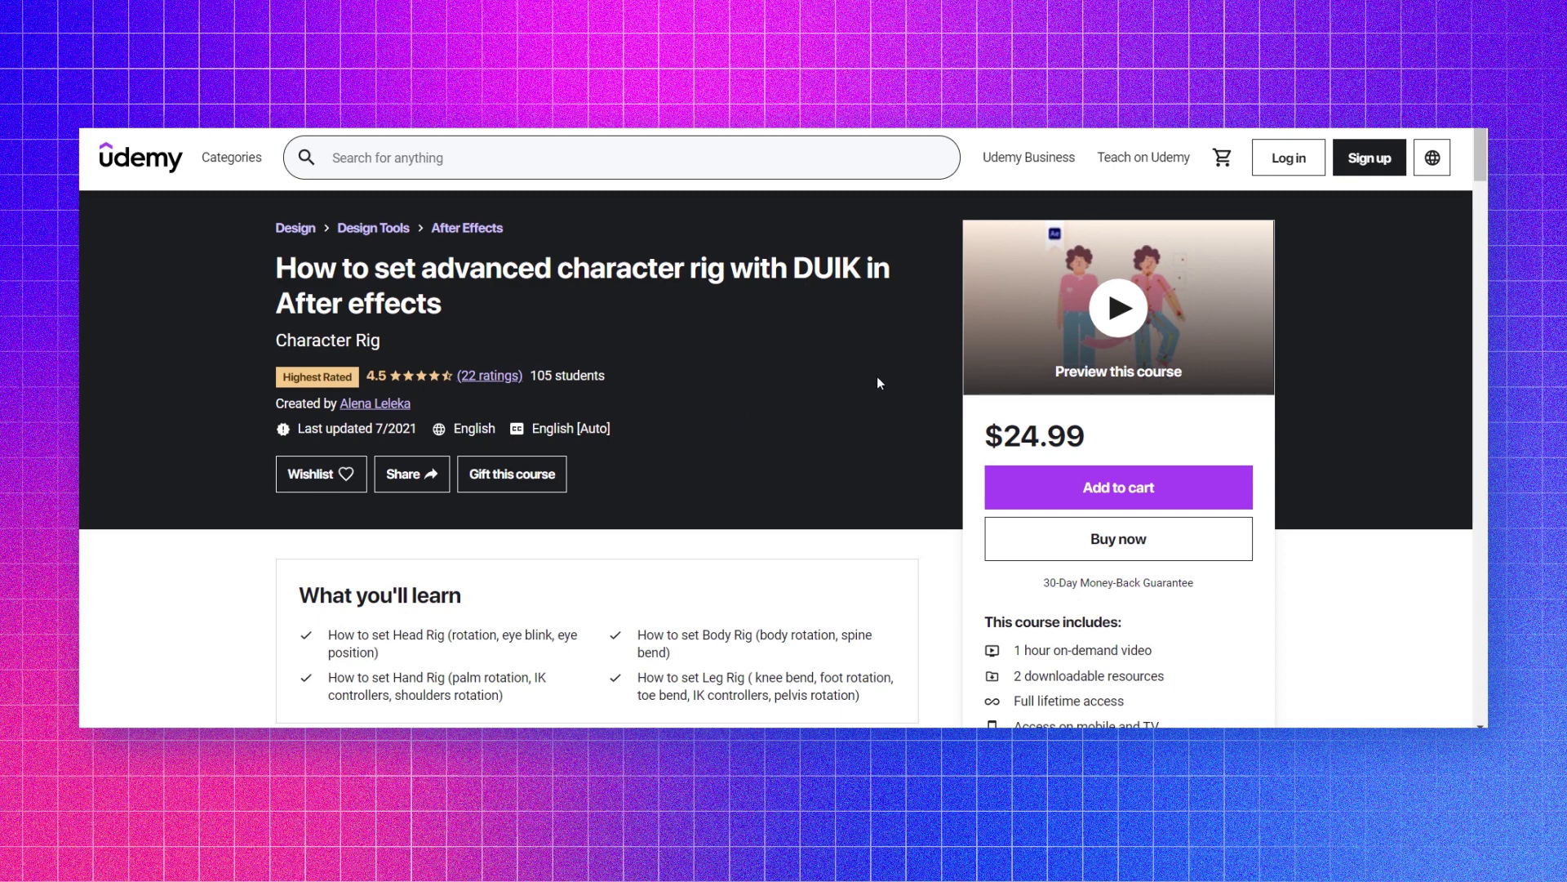
pyautogui.scroll(-1, 877, 379)
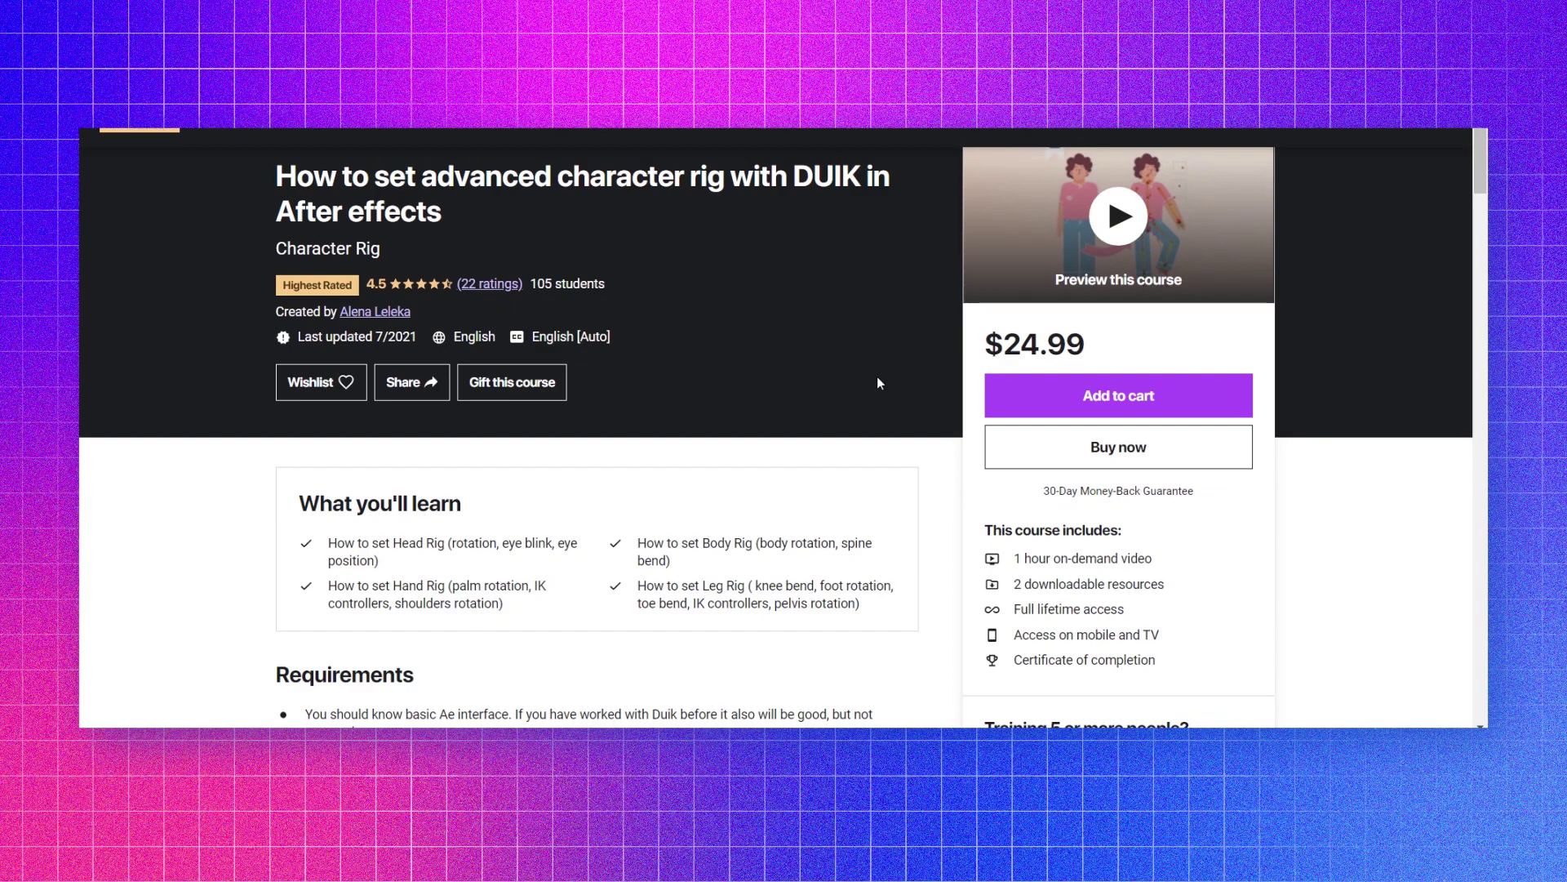
pyautogui.scroll(-12, 878, 382)
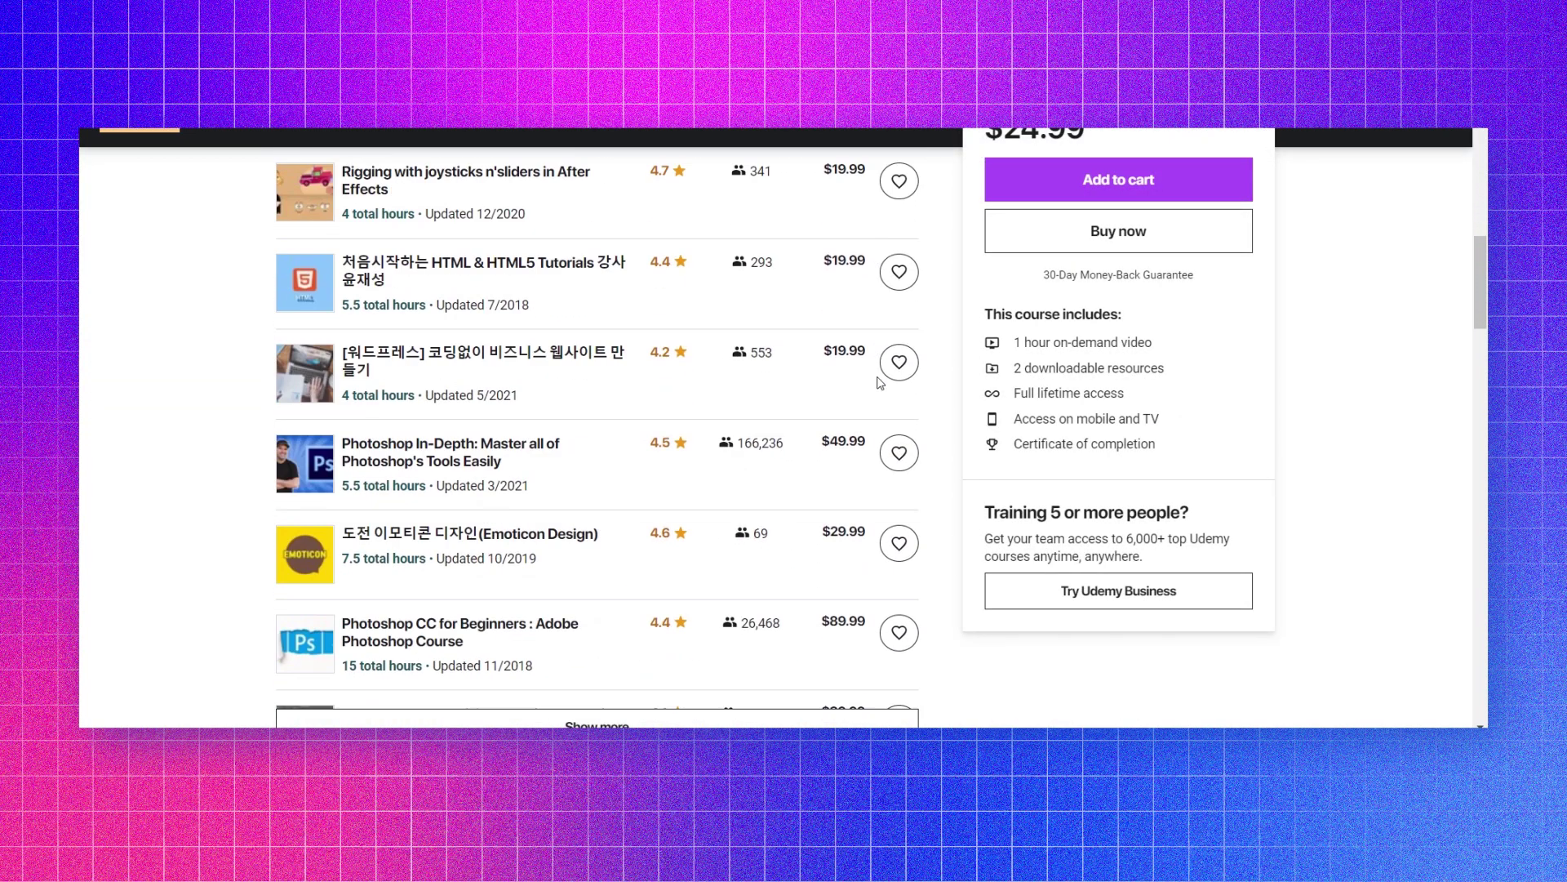
pyautogui.scroll(-12, 877, 382)
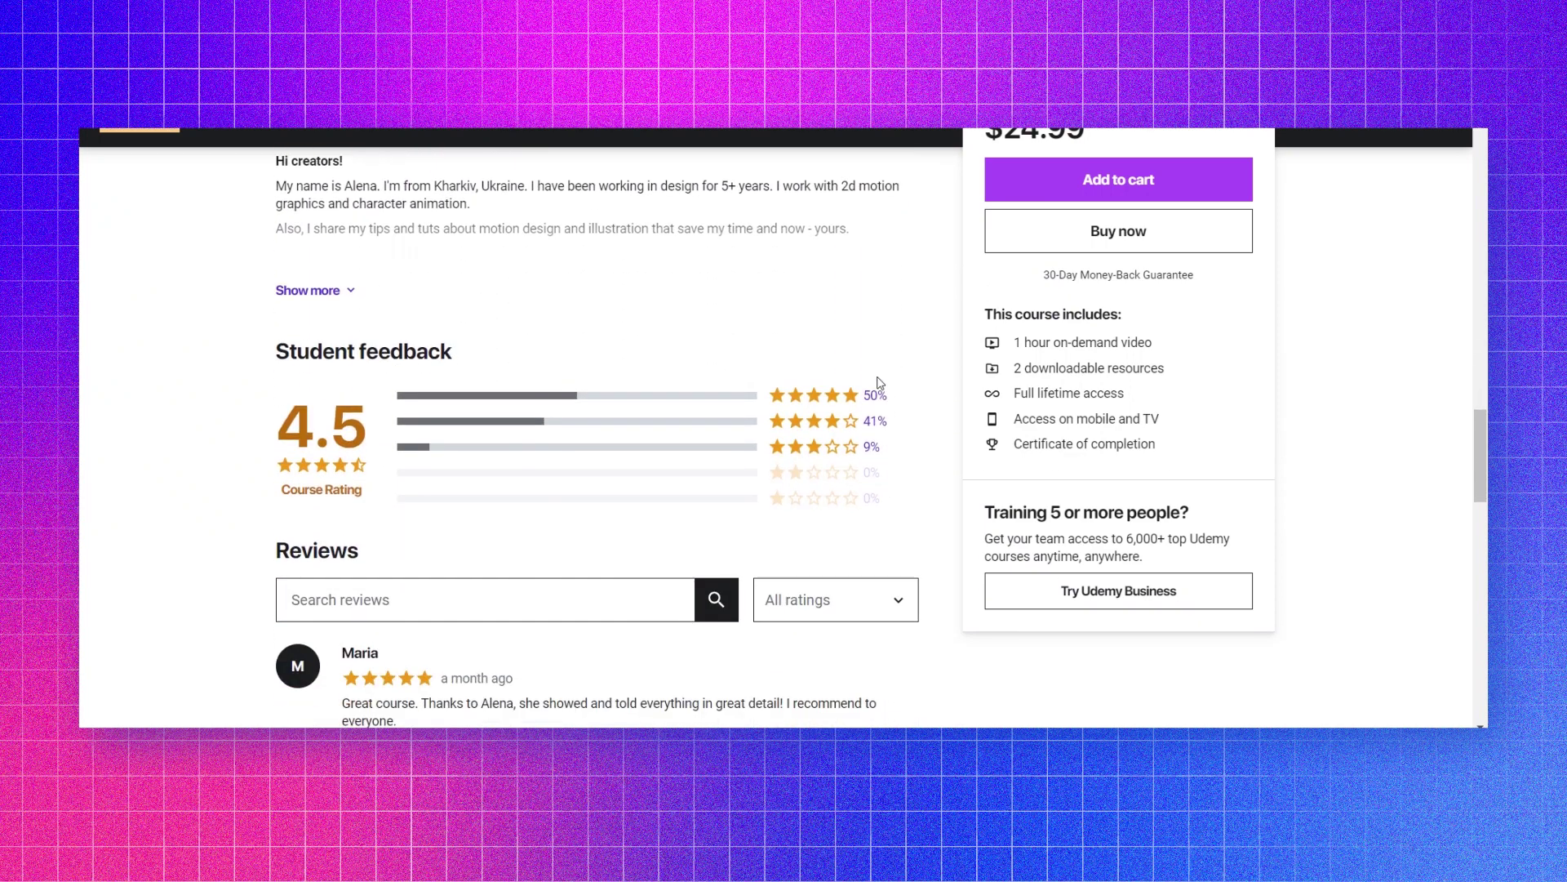
pyautogui.scroll(-5, 878, 383)
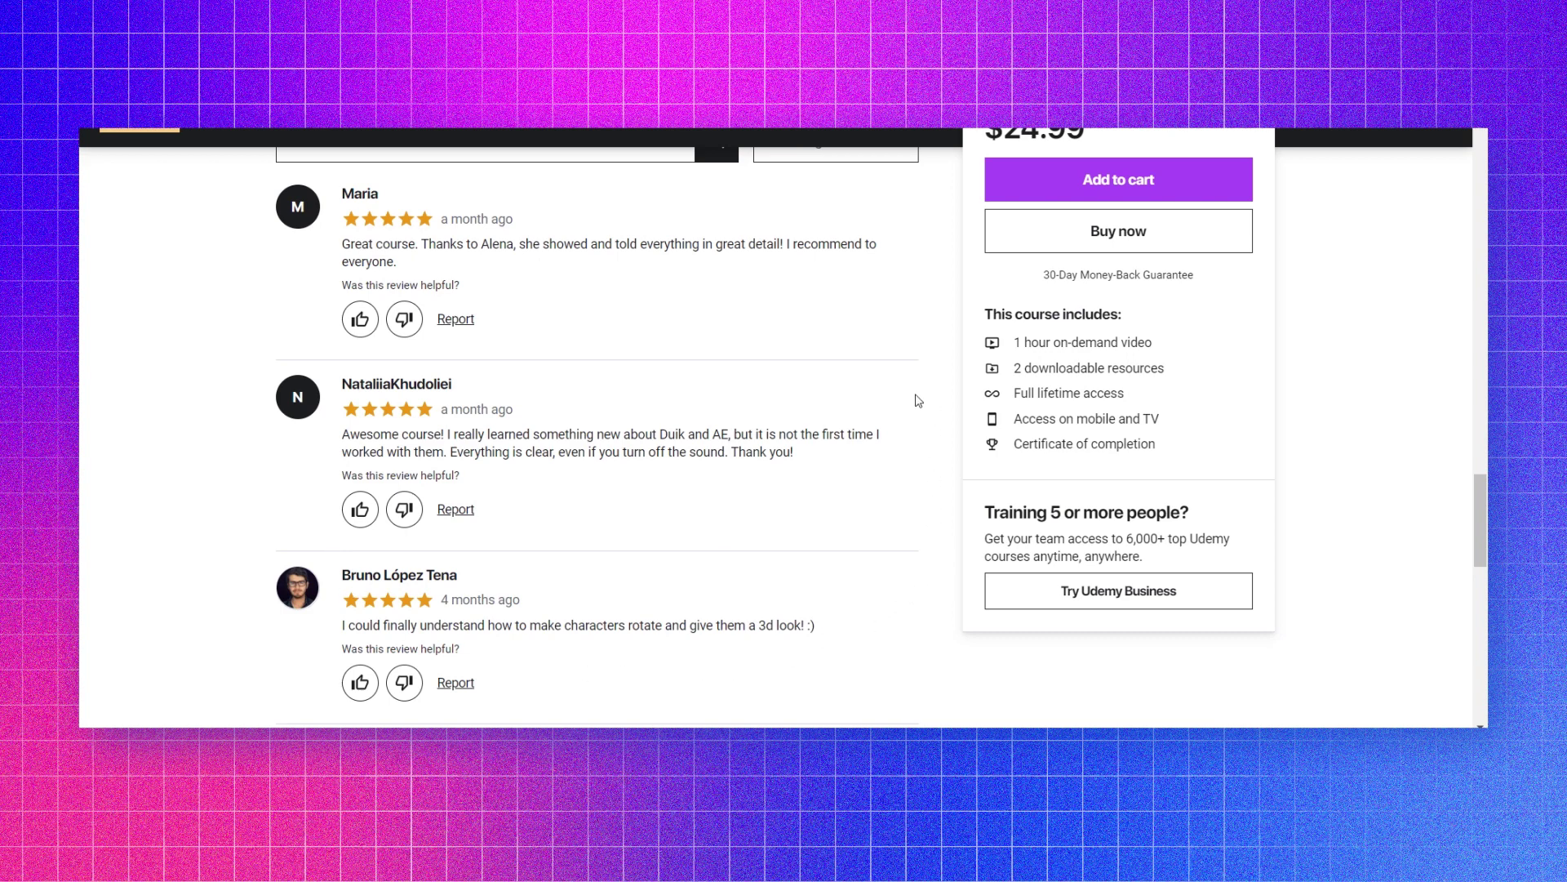
pyautogui.scroll(-5, 918, 400)
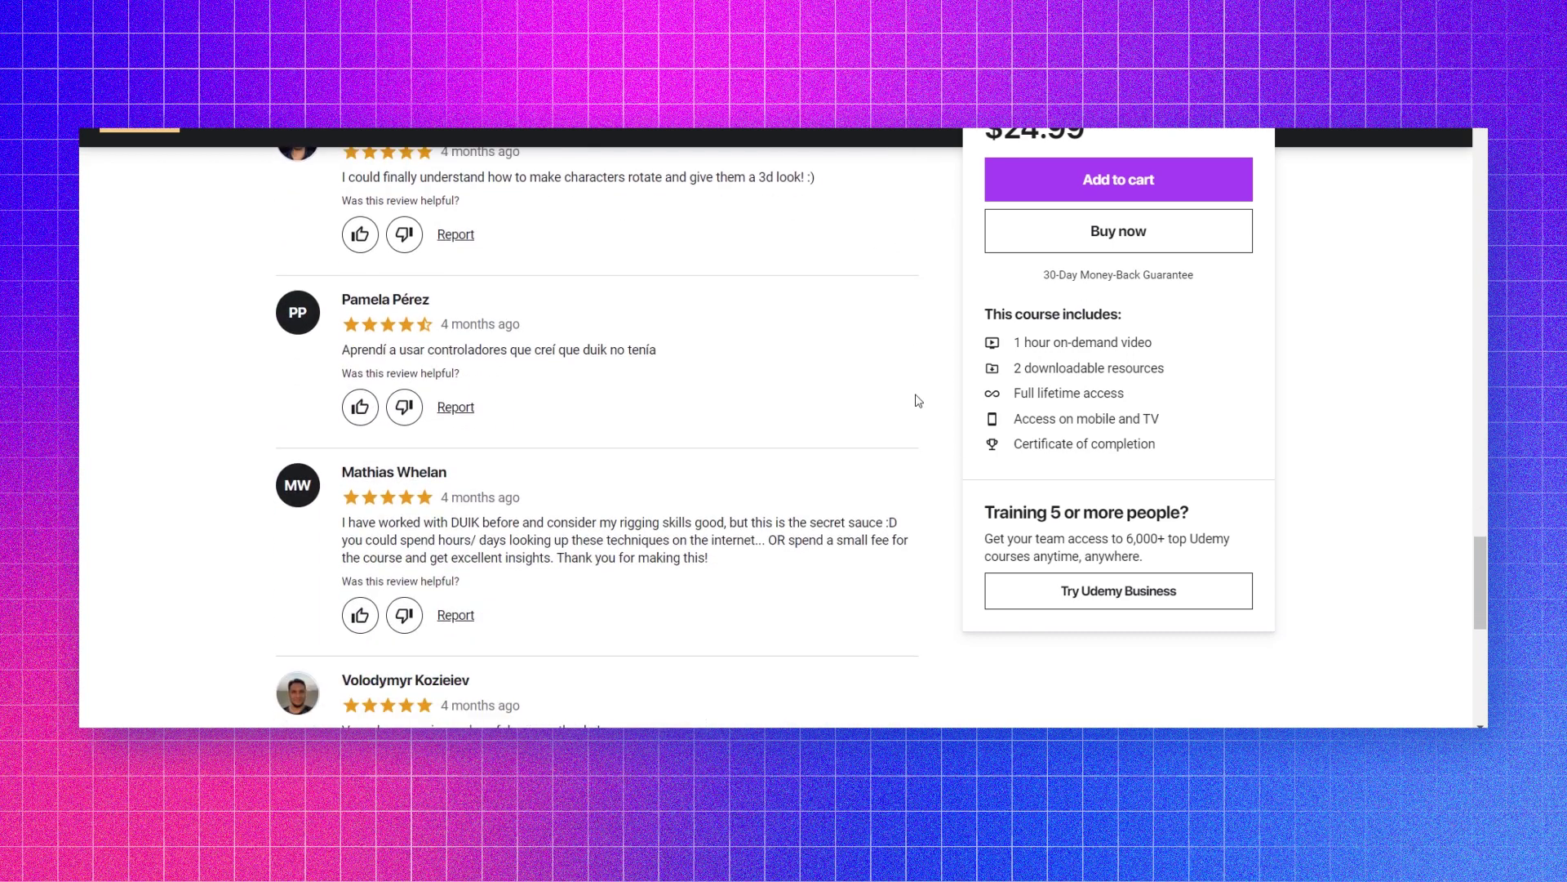